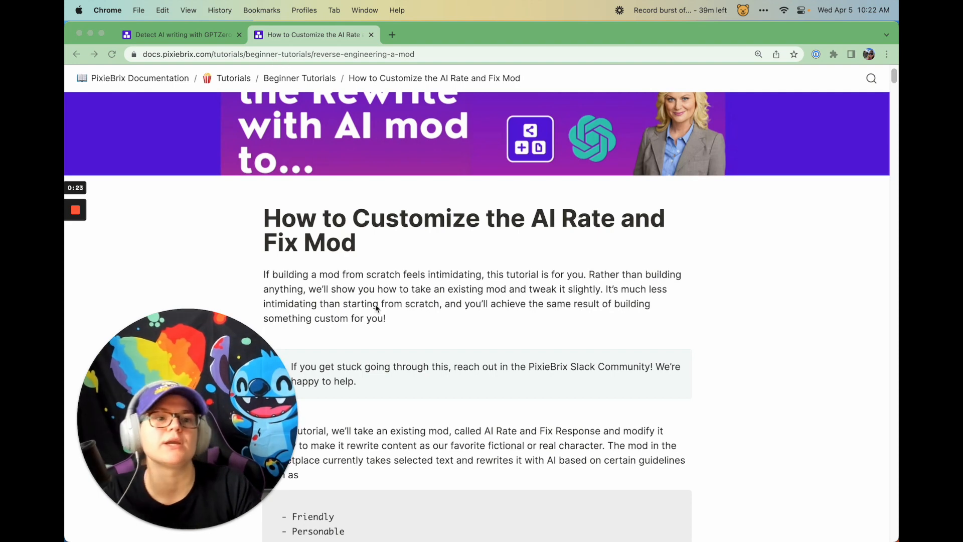
- Read the introduction of the AI Rate and Fix mod tutorial and open its PixieBrix marketplace link
{"action": "scroll", "coordinate": [376, 304], "scroll_direction": "down", "scroll_amount": 2}
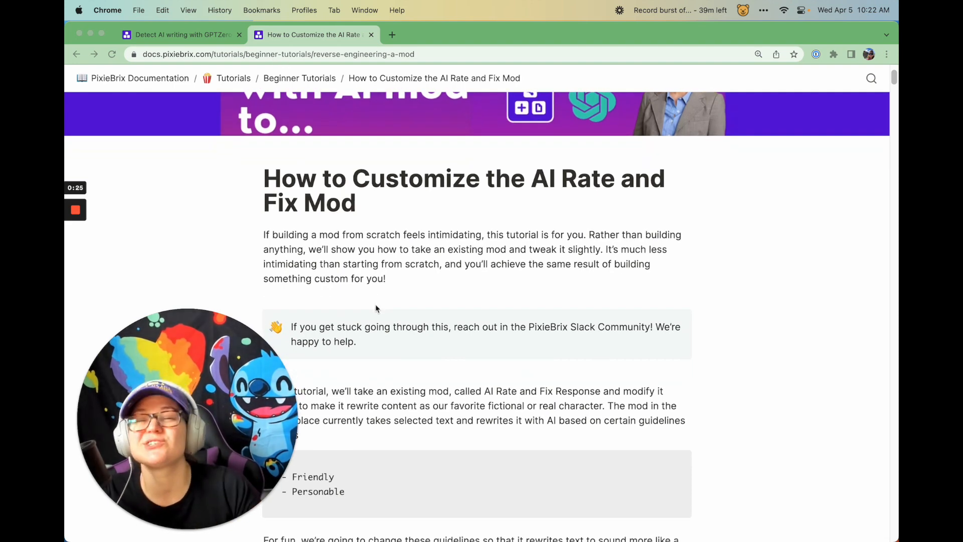
{"action": "scroll", "coordinate": [386, 285], "scroll_direction": "down", "scroll_amount": 2}
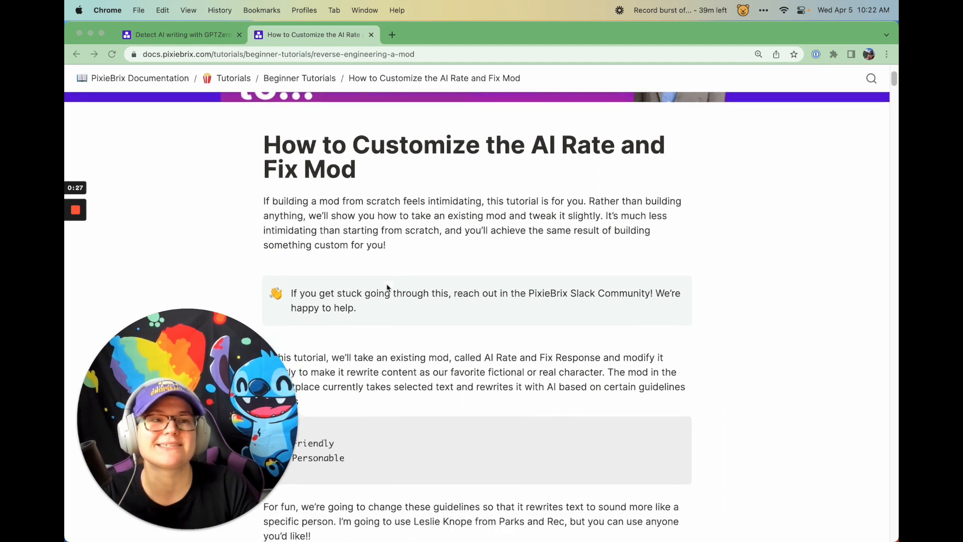
{"action": "scroll", "coordinate": [375, 259], "scroll_direction": "down", "scroll_amount": 7}
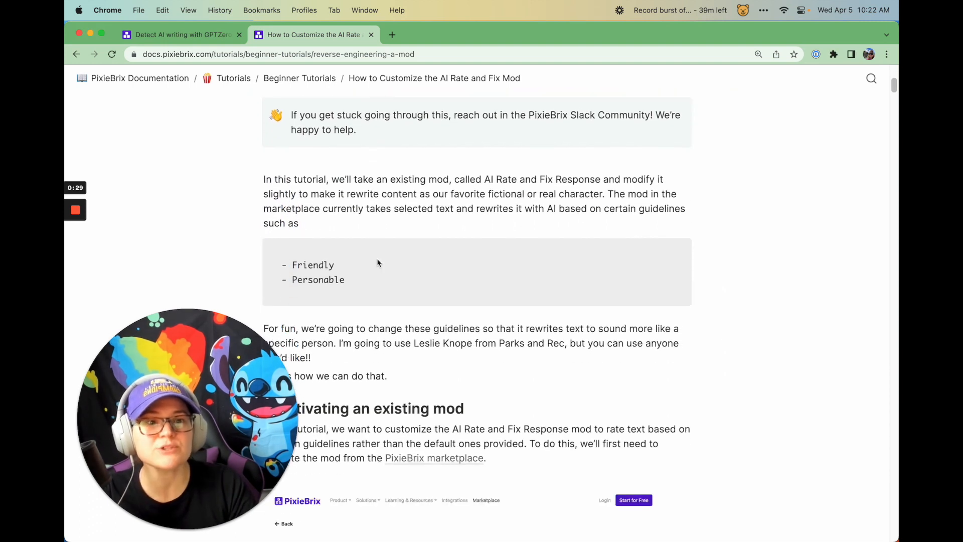
{"action": "left_click_drag", "start_coordinate": [250, 369], "coordinate": [250, 364]}
{"action": "scroll", "coordinate": [340, 314], "scroll_direction": "down", "scroll_amount": 7}
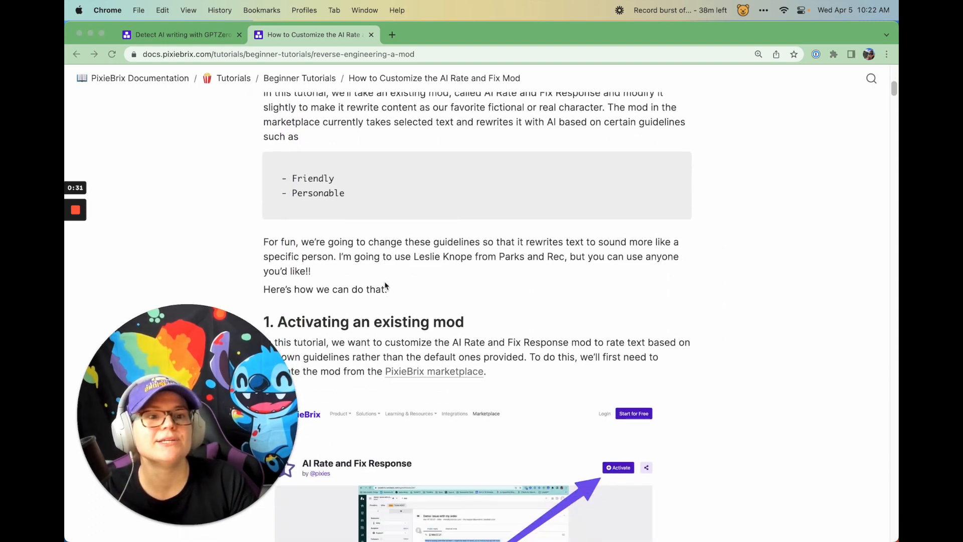
{"action": "left_click", "coordinate": [424, 279]}
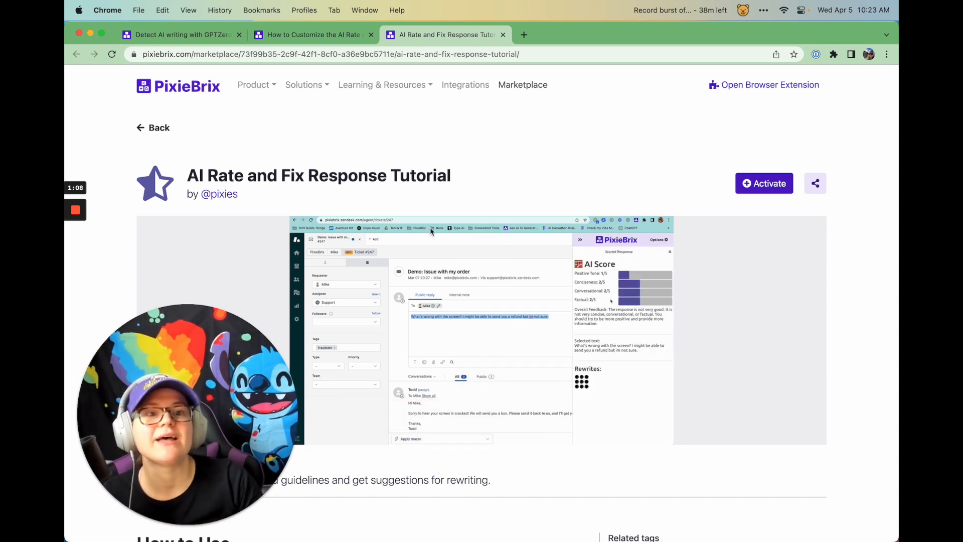
- Activate the AI Rate and Fix Response Tutorial mod with the built-in OpenAI integration
{"action": "scroll", "coordinate": [361, 193], "scroll_direction": "down", "scroll_amount": 2}
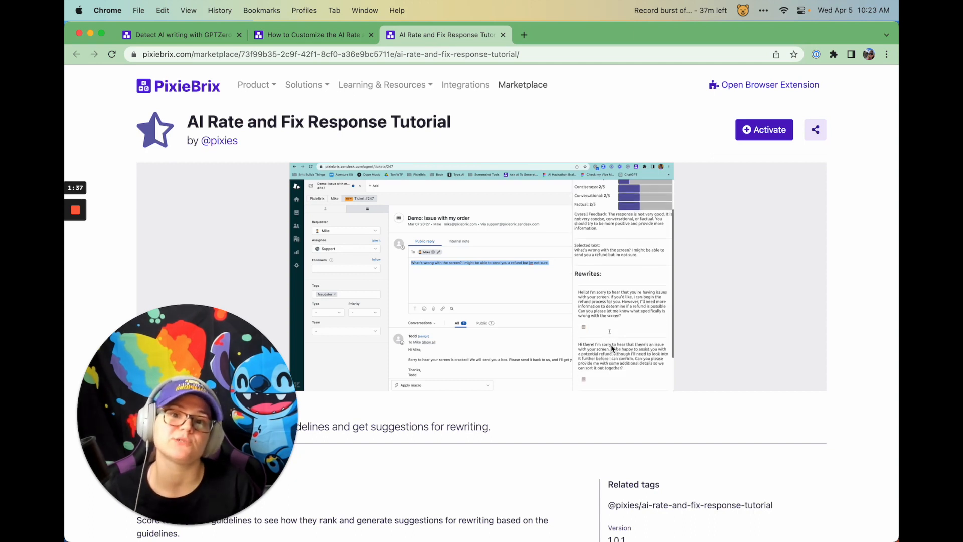
{"action": "left_click", "coordinate": [299, 36]}
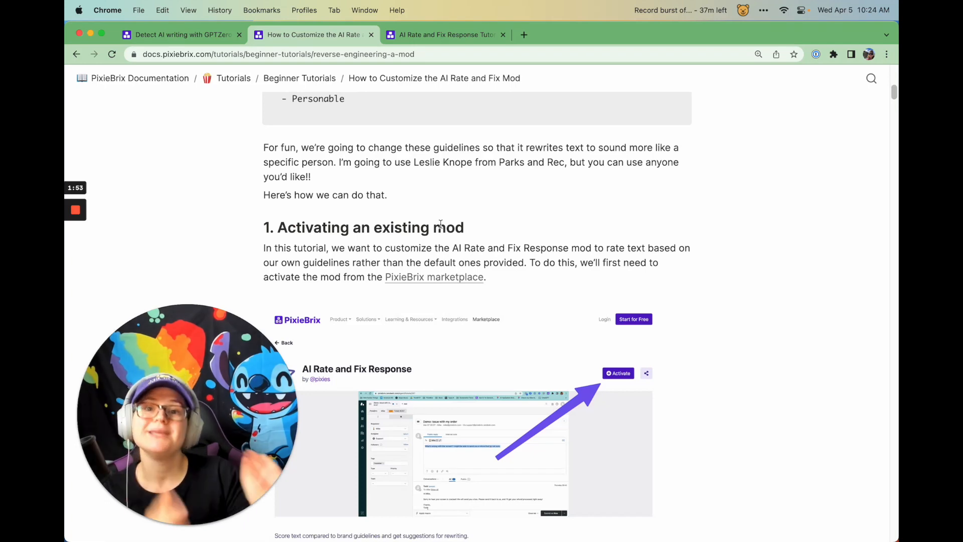
{"action": "left_click", "coordinate": [417, 36]}
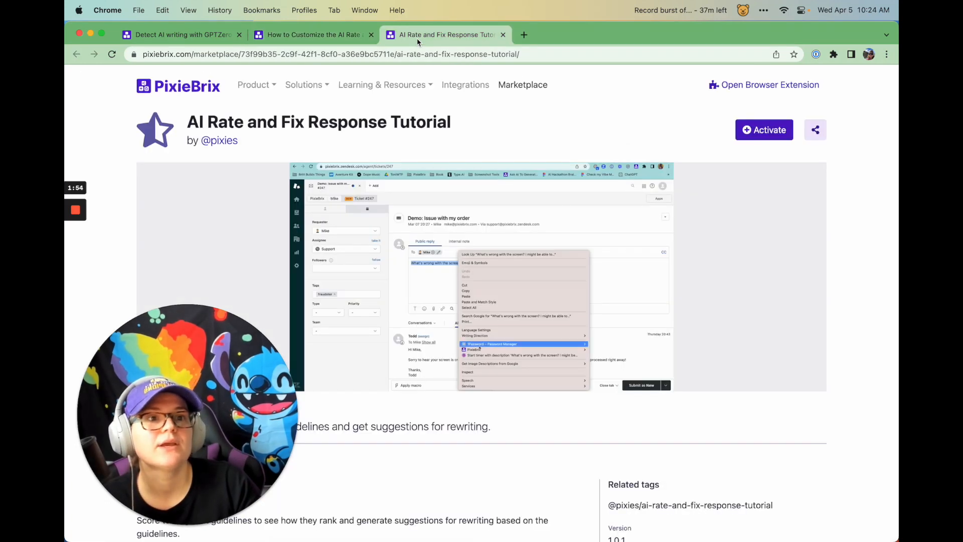
{"action": "left_click", "coordinate": [745, 135]}
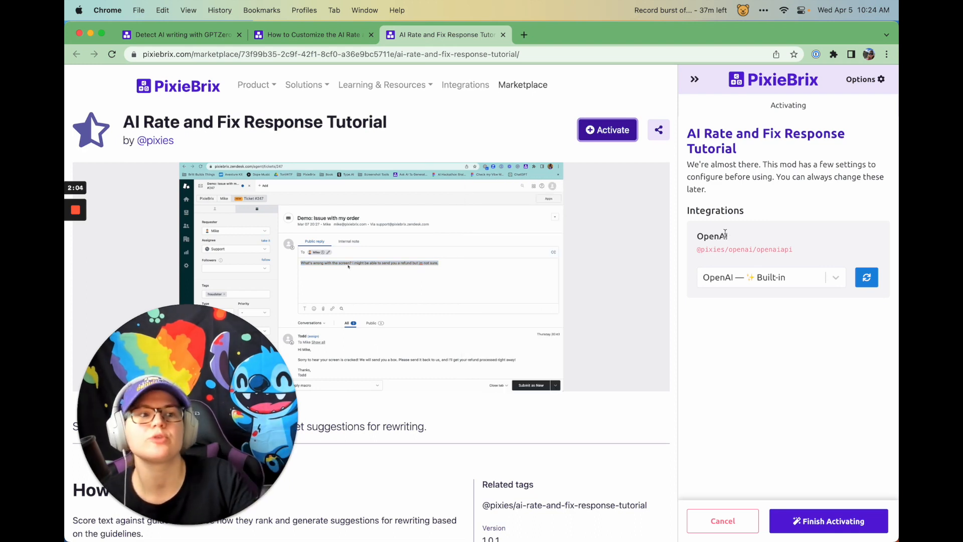
{"action": "left_click", "coordinate": [803, 519]}
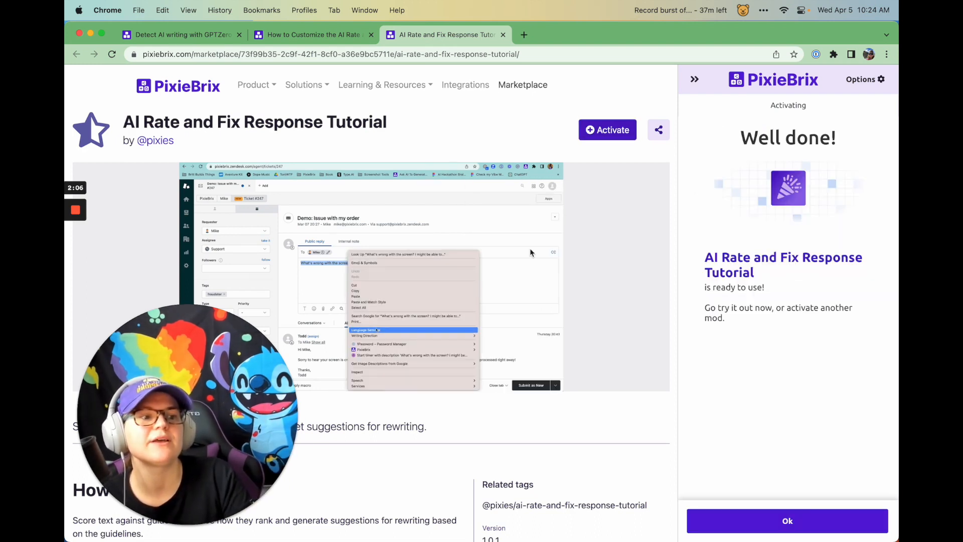
{"action": "left_click", "coordinate": [718, 521]}
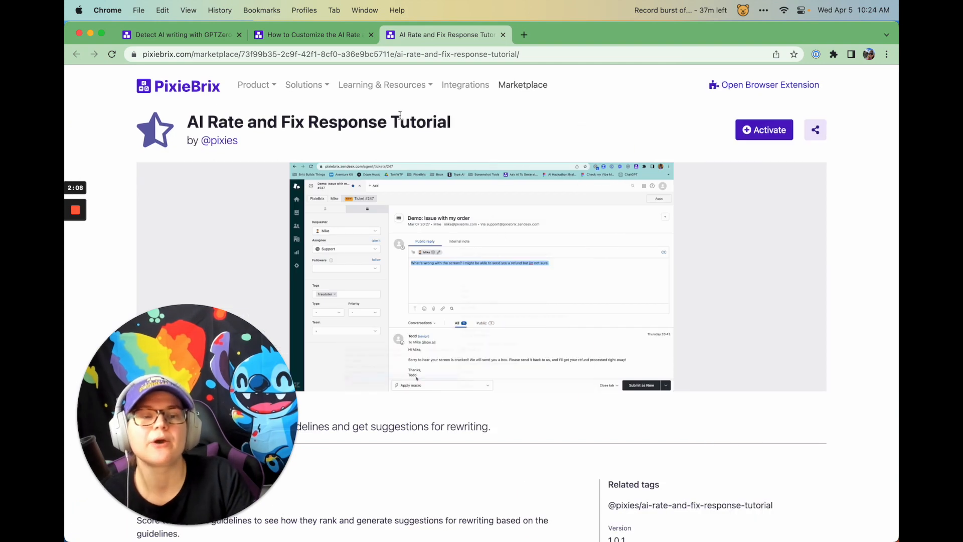
- Review the tutorial's activation checkpoint, then inspect the mod's marketplace page with the browser developer tools
{"action": "left_click", "coordinate": [311, 34]}
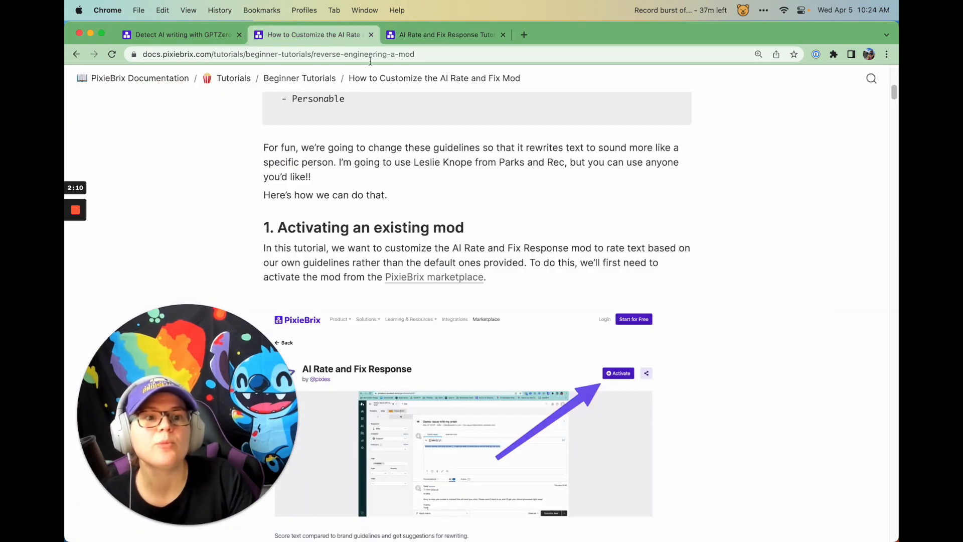
{"action": "scroll", "coordinate": [511, 267], "scroll_direction": "down", "scroll_amount": 10}
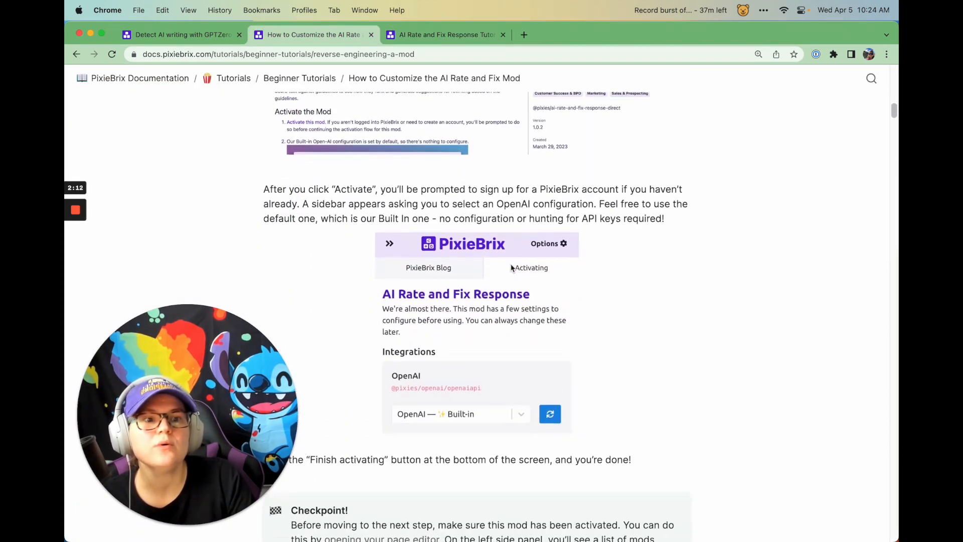
{"action": "scroll", "coordinate": [511, 267], "scroll_direction": "down", "scroll_amount": 6}
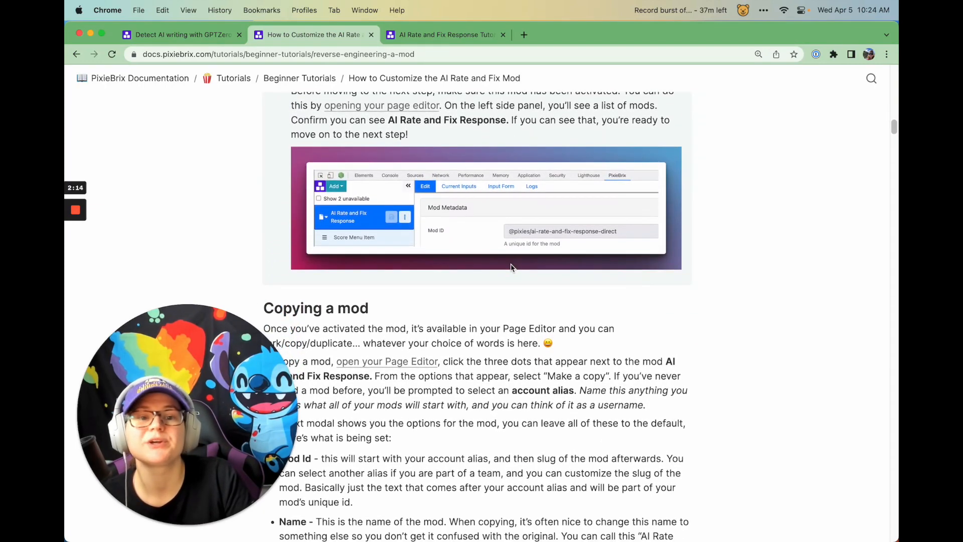
{"action": "left_click", "coordinate": [425, 35]}
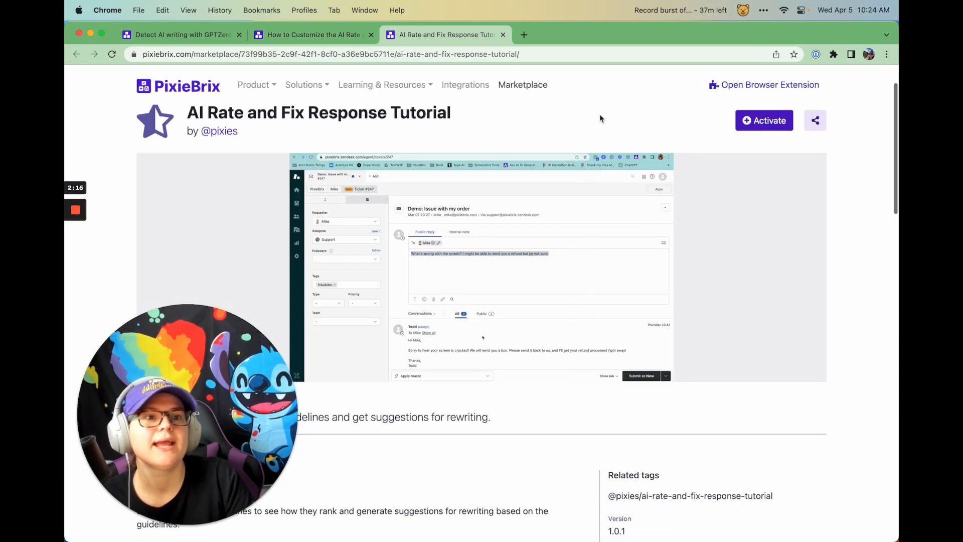
{"action": "right_click", "coordinate": [600, 113]}
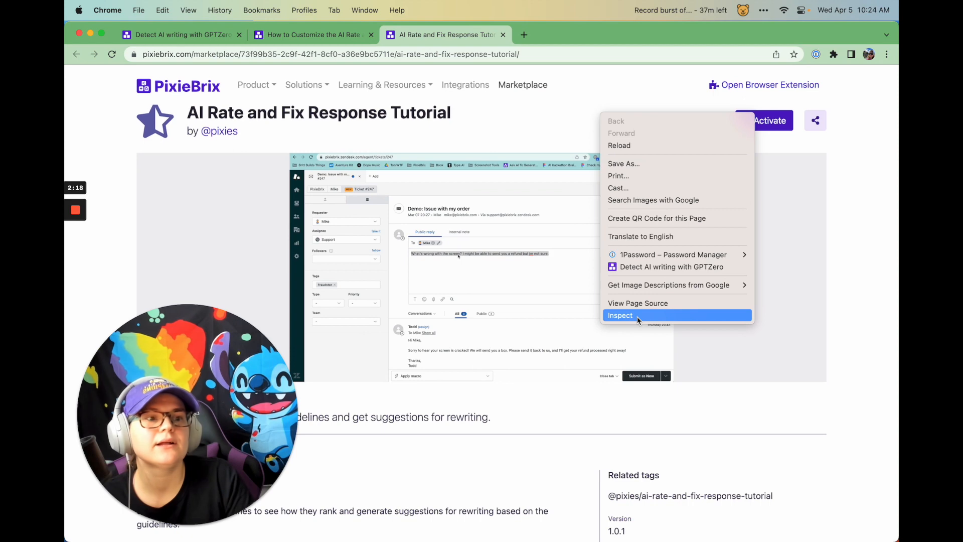
{"action": "left_click", "coordinate": [621, 315]}
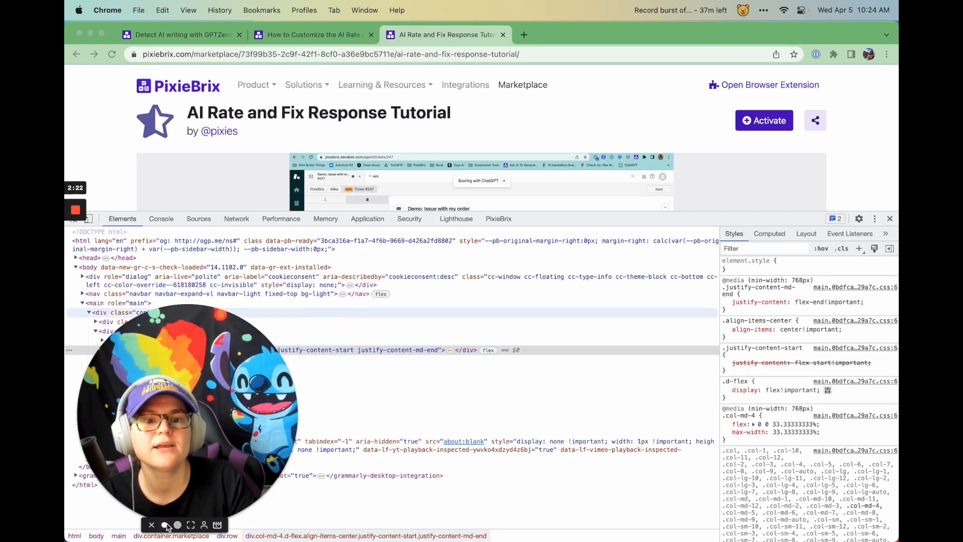
- Dock the developer tools to the right side of the page and return them to the bottom
{"action": "left_click_drag", "start_coordinate": [142, 487], "coordinate": [665, 83]}
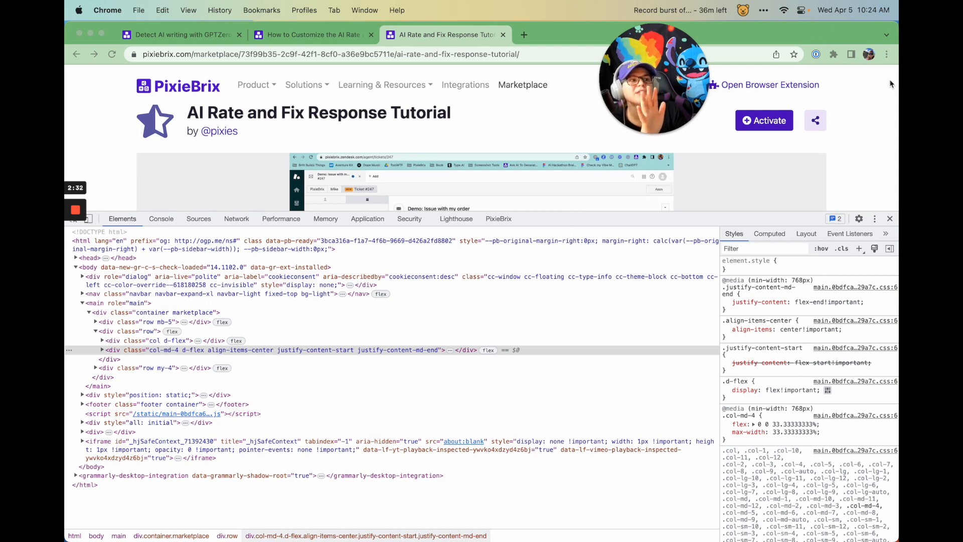
{"action": "left_click", "coordinate": [876, 219]}
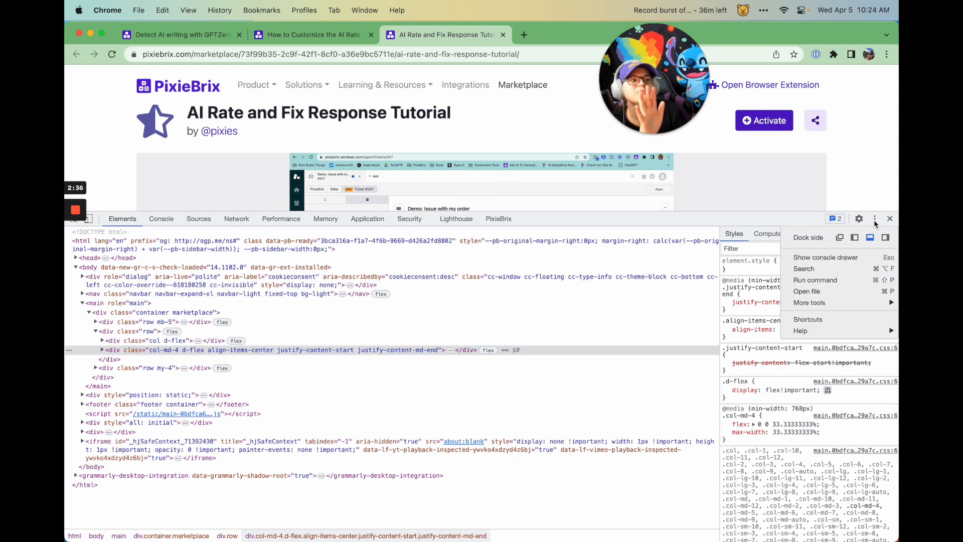
{"action": "left_click", "coordinate": [885, 237]}
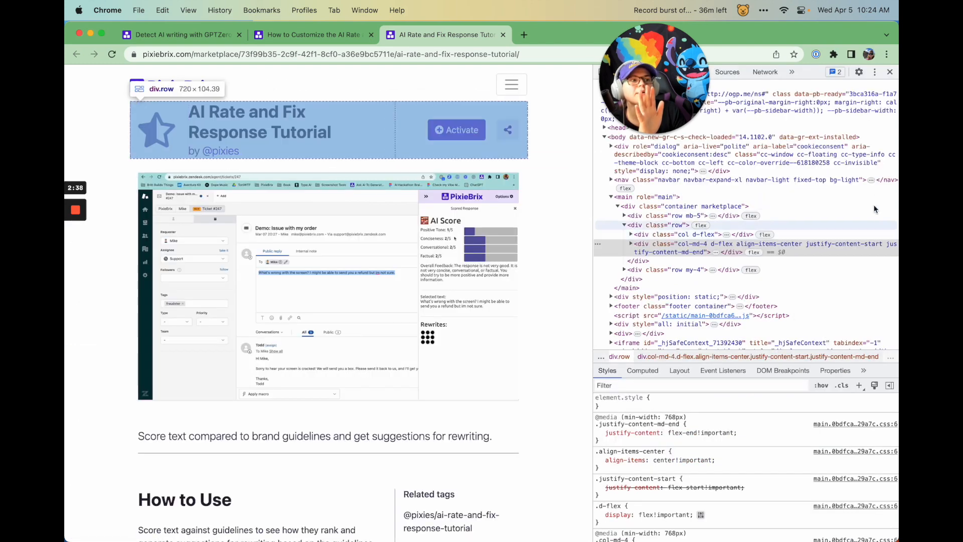
{"action": "left_click", "coordinate": [875, 71]}
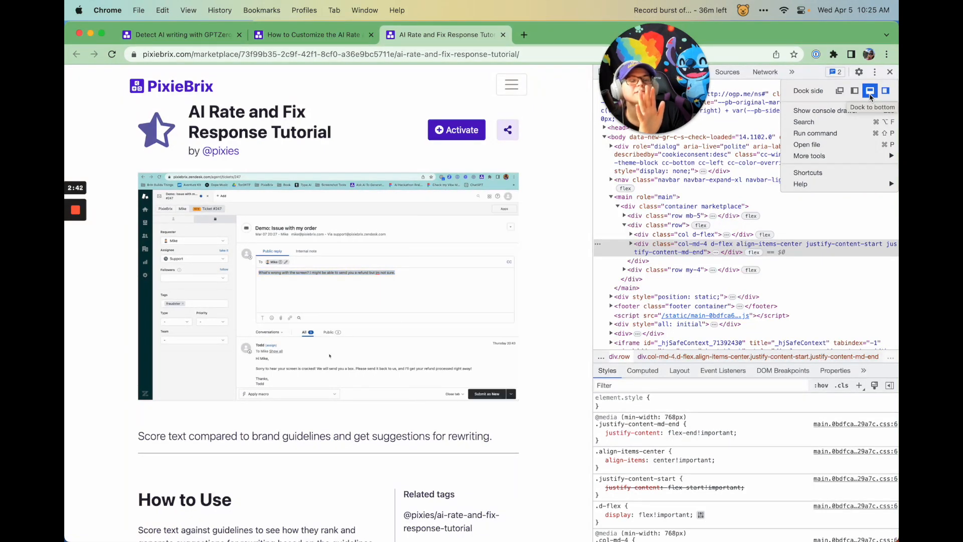
{"action": "left_click", "coordinate": [871, 94]}
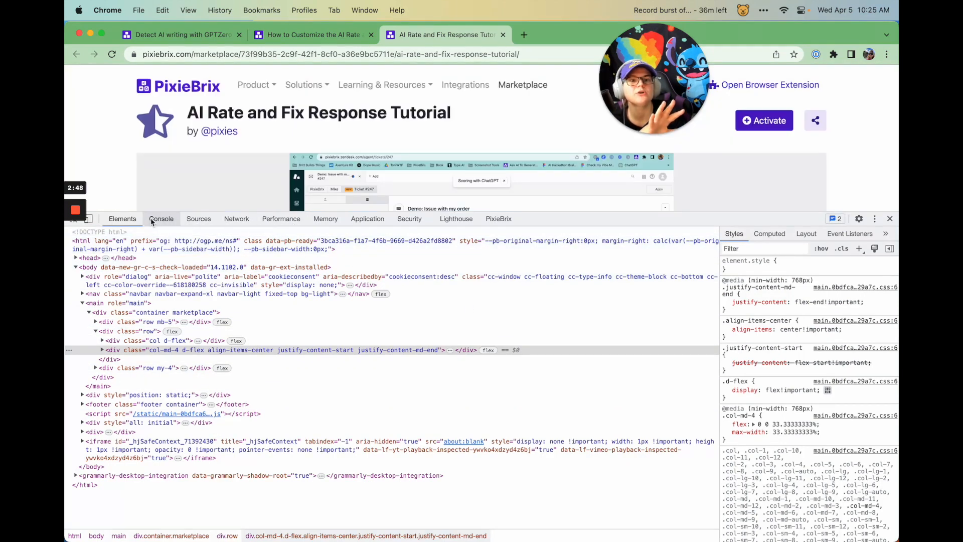
- Open the PixieBrix Page Editor in the developer tools and show the AI Rate and Fix Response Tutorial mod's metadata
{"action": "left_click", "coordinate": [497, 220]}
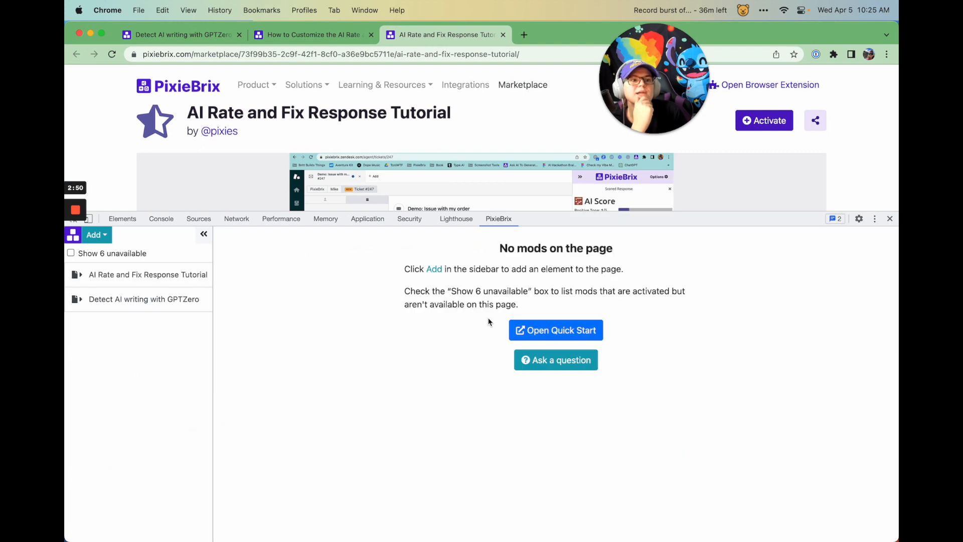
{"action": "left_click", "coordinate": [120, 276]}
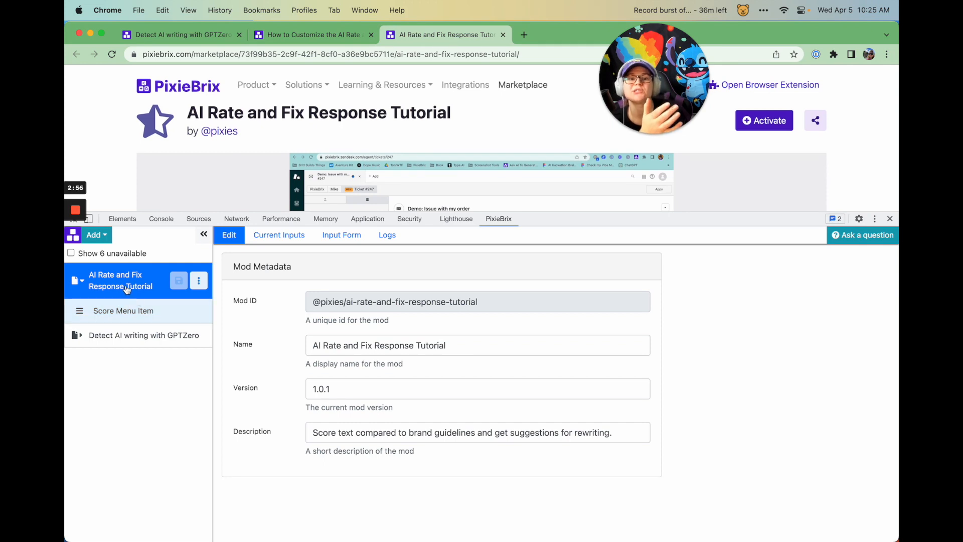
{"action": "left_click", "coordinate": [138, 312]}
{"action": "left_click", "coordinate": [125, 280]}
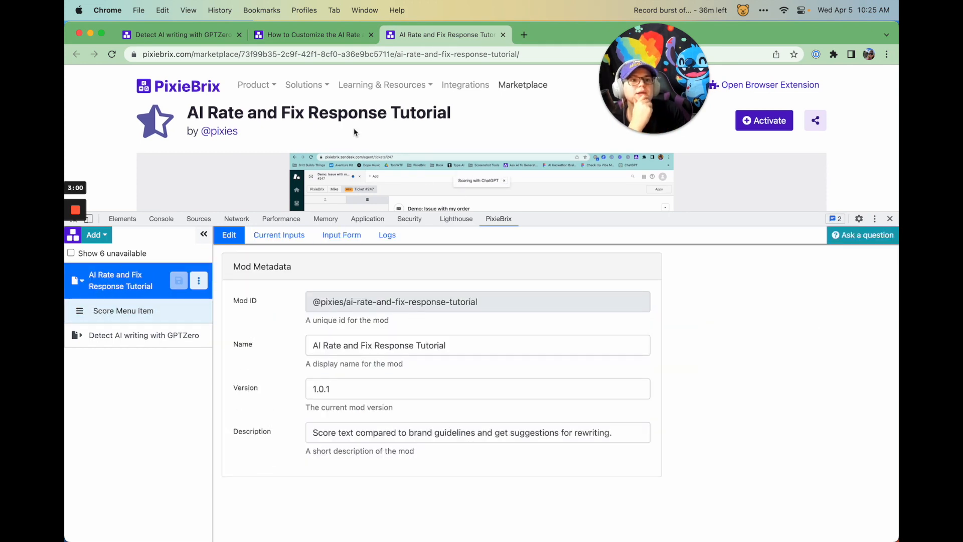
- Consult the tutorial section on copying a mod and start a copy of the AI Rate and Fix Response Tutorial mod
{"action": "left_click", "coordinate": [311, 35]}
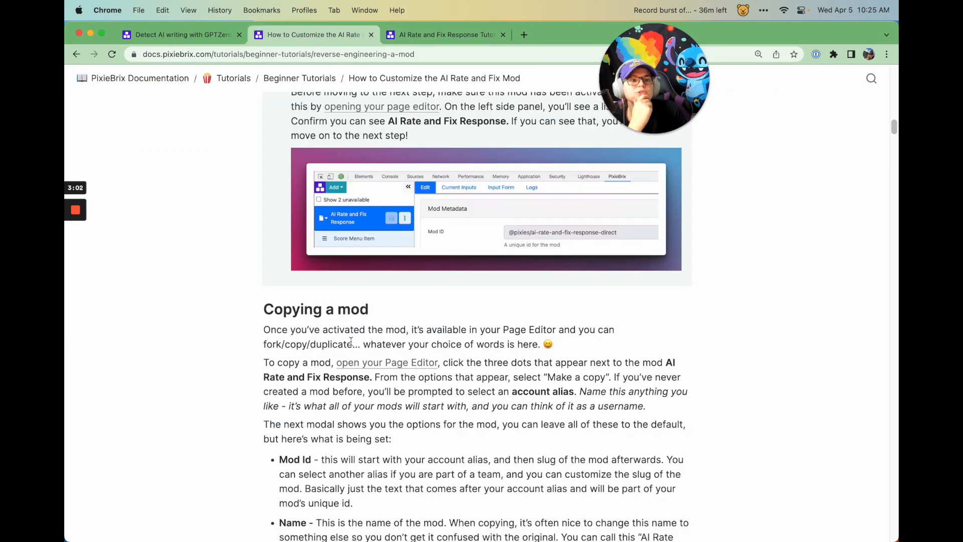
{"action": "scroll", "coordinate": [365, 314], "scroll_direction": "down", "scroll_amount": 1}
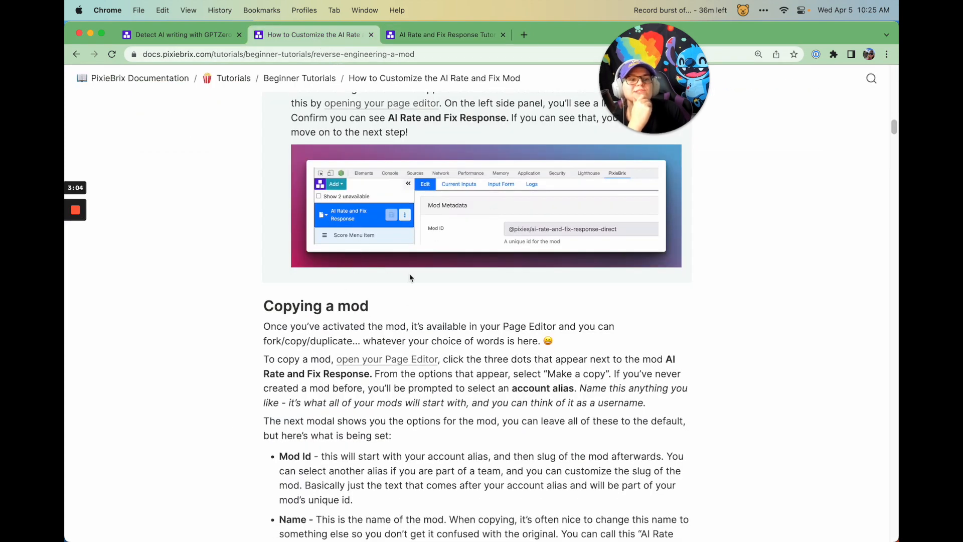
{"action": "scroll", "coordinate": [409, 277], "scroll_direction": "down", "scroll_amount": 5}
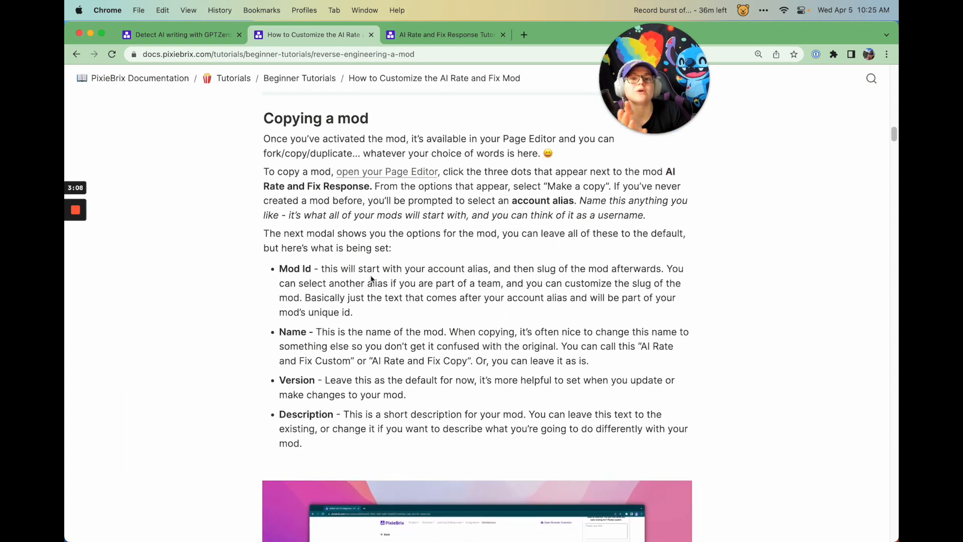
{"action": "scroll", "coordinate": [371, 279], "scroll_direction": "down", "scroll_amount": 5}
{"action": "scroll", "coordinate": [371, 275], "scroll_direction": "down", "scroll_amount": 9}
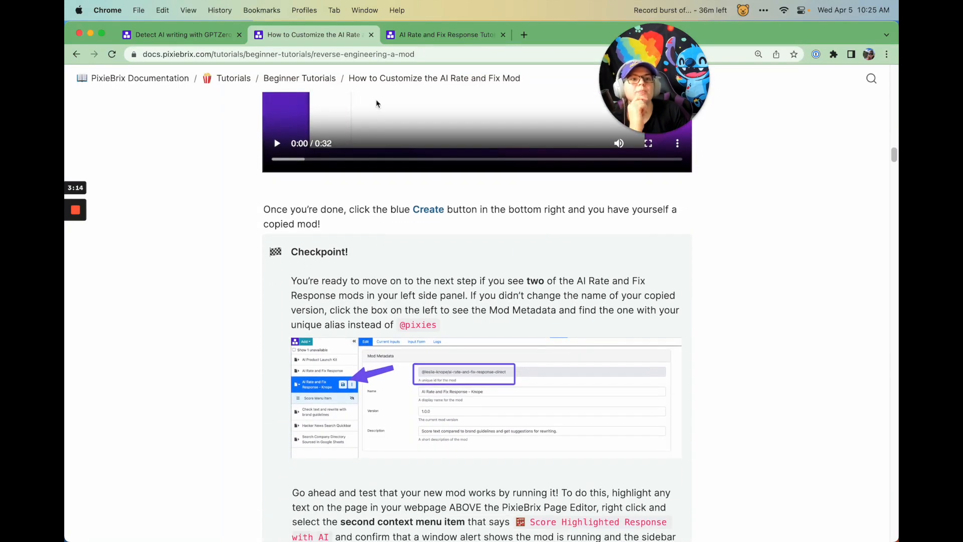
{"action": "left_click", "coordinate": [406, 33]}
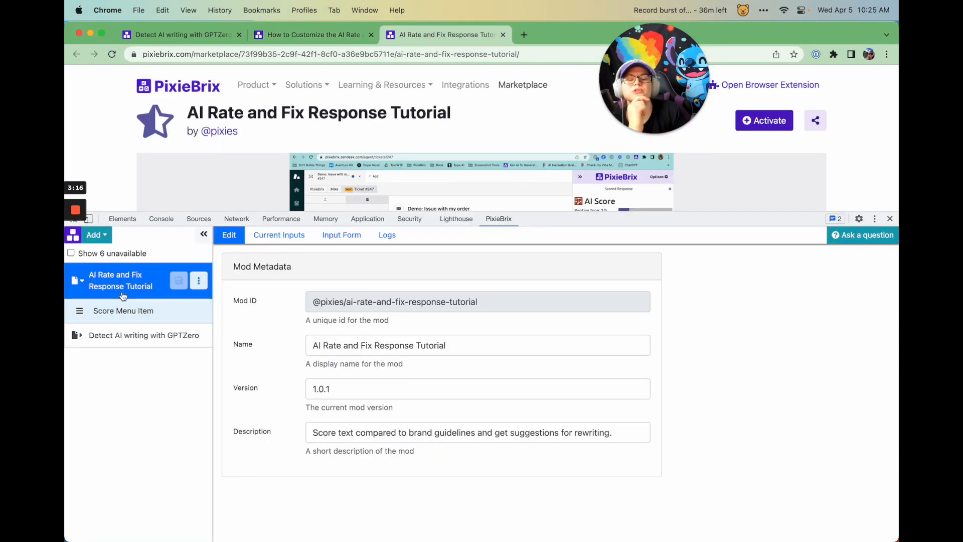
{"action": "left_click", "coordinate": [199, 282]}
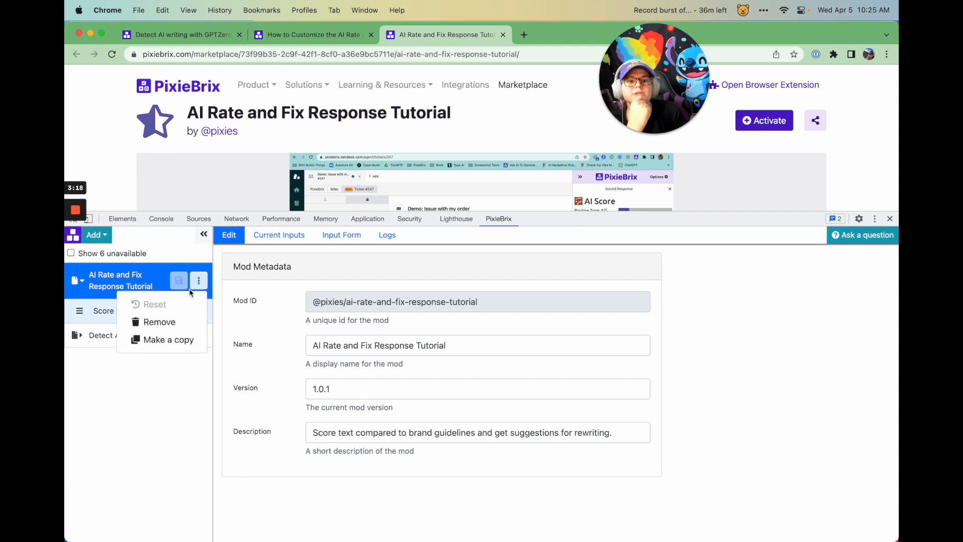
{"action": "left_click", "coordinate": [160, 340]}
- Set the copied mod's ID to sound-like-knope, keeping the personal alias as its prefix
{"action": "left_click", "coordinate": [478, 300]}
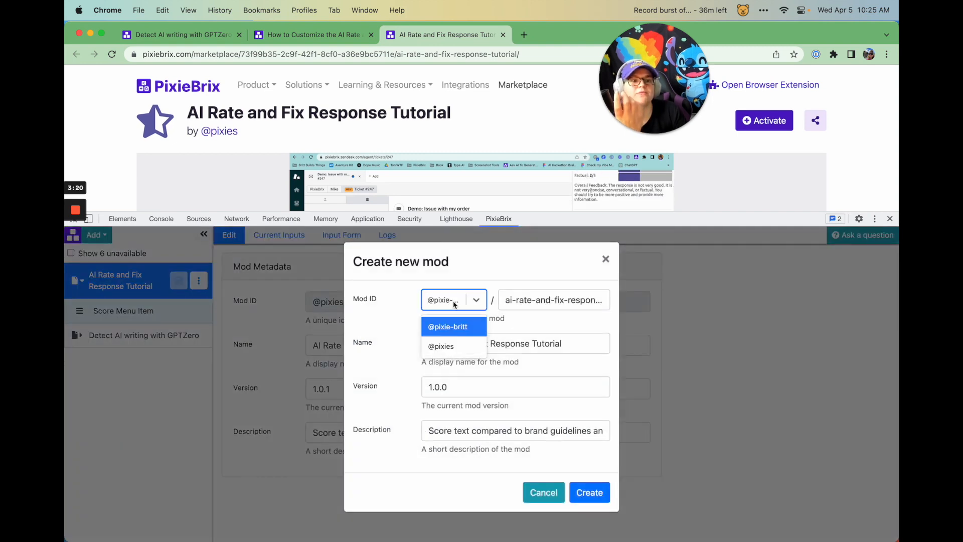
{"action": "left_click", "coordinate": [508, 299]}
{"action": "triple_click", "coordinate": [546, 300]}
{"action": "left_click", "coordinate": [547, 300]}
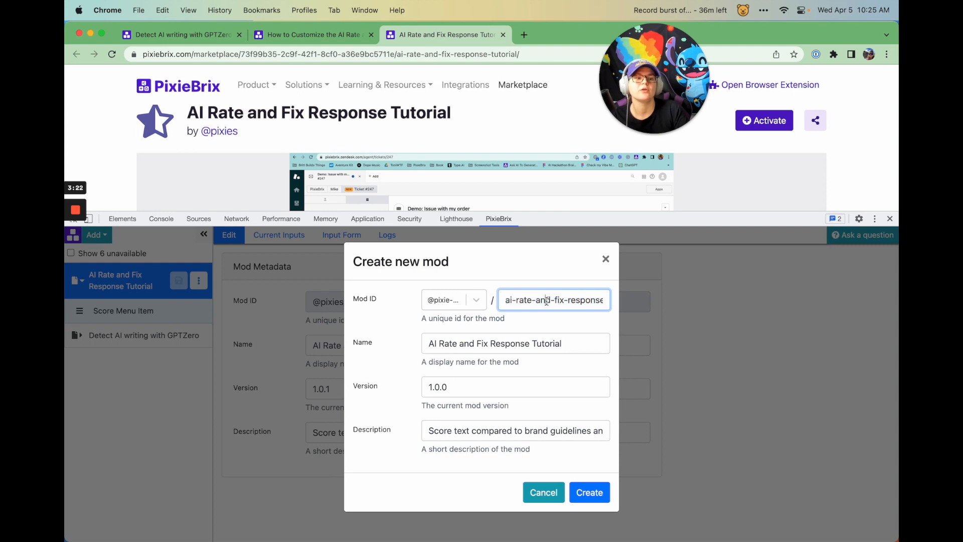
{"action": "key", "text": "super+a"}
{"action": "type", "text": "sou"}
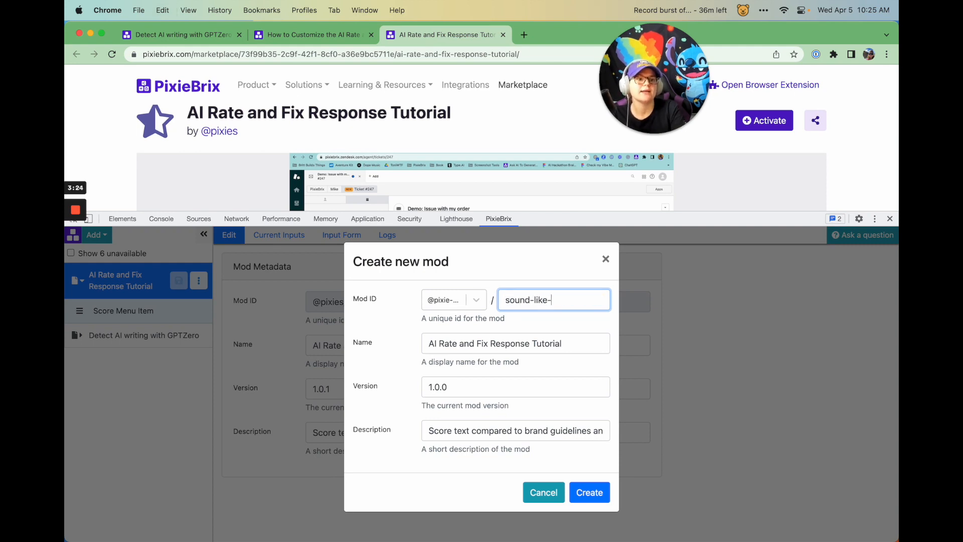
{"action": "left_click", "coordinate": [456, 300]}
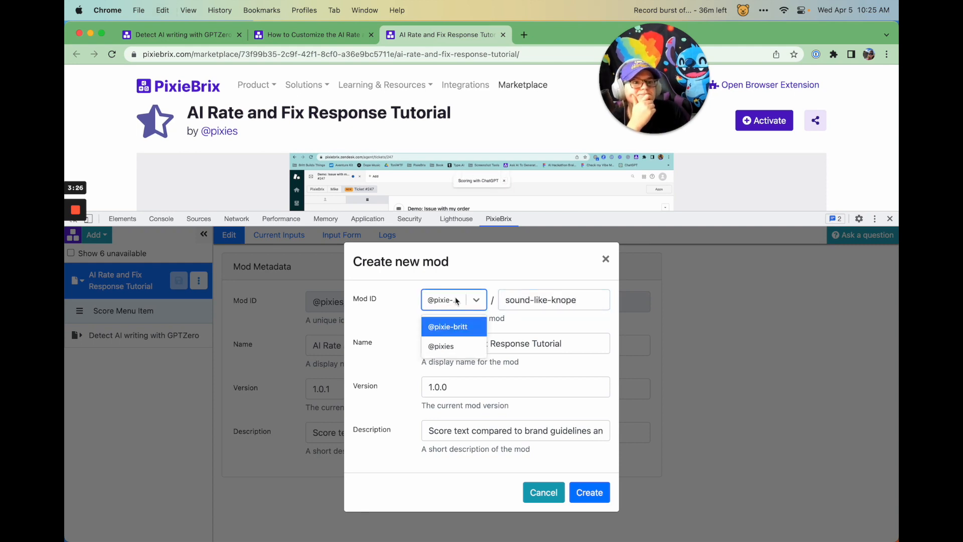
{"action": "left_click", "coordinate": [549, 300]}
- Name the copy "AI Rate and Fix Response Leslie" and create the new mod
{"action": "left_click", "coordinate": [458, 343]}
{"action": "key", "text": "super+a"}
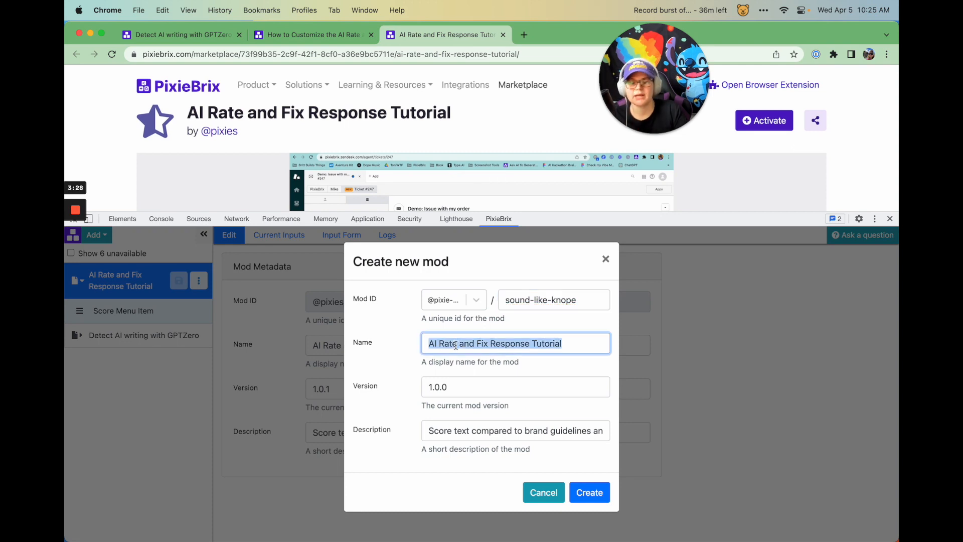
{"action": "key", "text": "Right"}
{"action": "type", "text": "Le"}
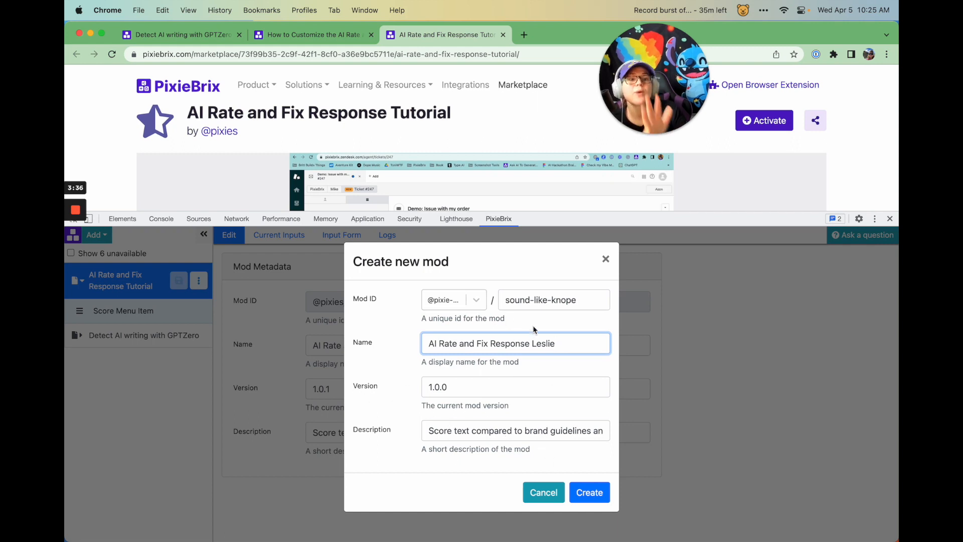
{"action": "left_click", "coordinate": [438, 302]}
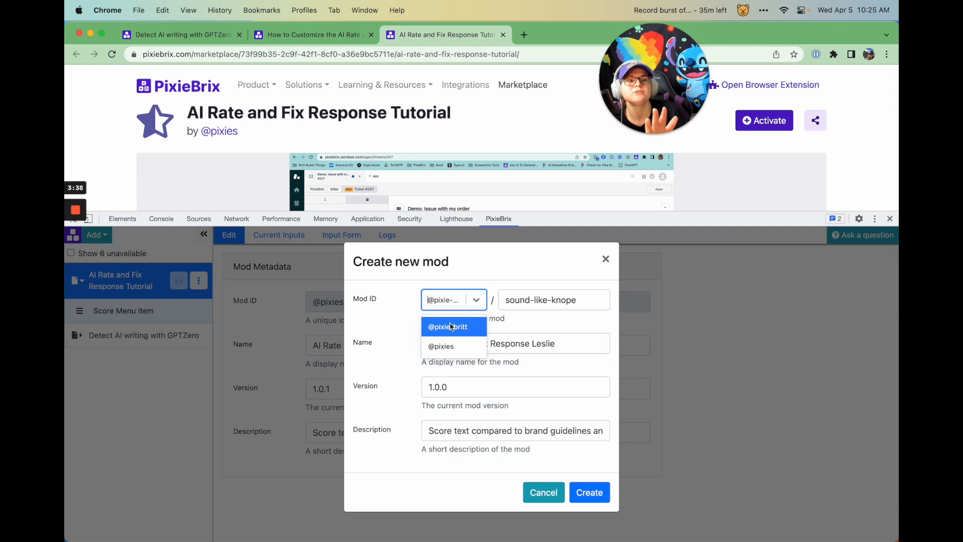
{"action": "left_click", "coordinate": [396, 312]}
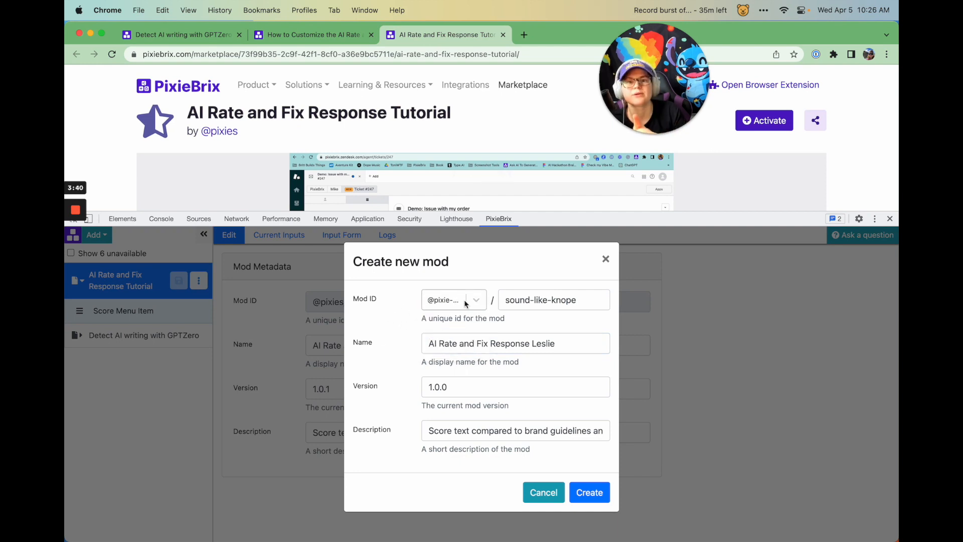
{"action": "left_click", "coordinate": [592, 492]}
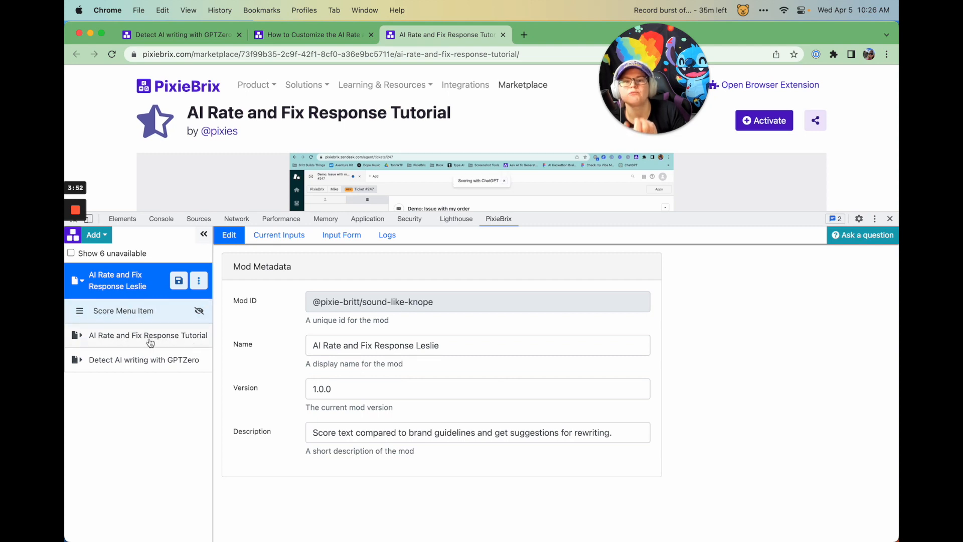
- Consult the tutorial section on understanding bricks and open the Score Menu Item of the copied mod
{"action": "left_click", "coordinate": [335, 35]}
{"action": "scroll", "coordinate": [360, 235], "scroll_direction": "down", "scroll_amount": 3}
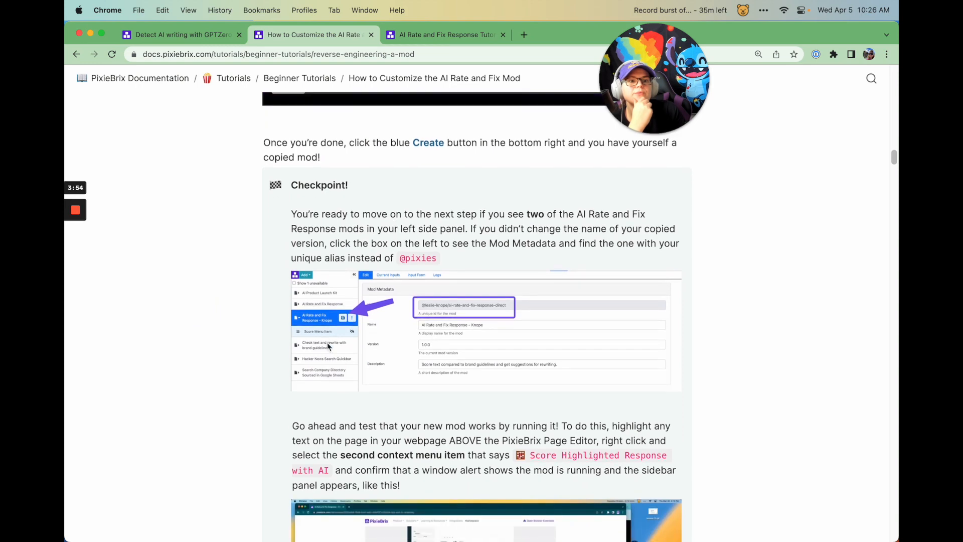
{"action": "scroll", "coordinate": [407, 231], "scroll_direction": "down", "scroll_amount": 20}
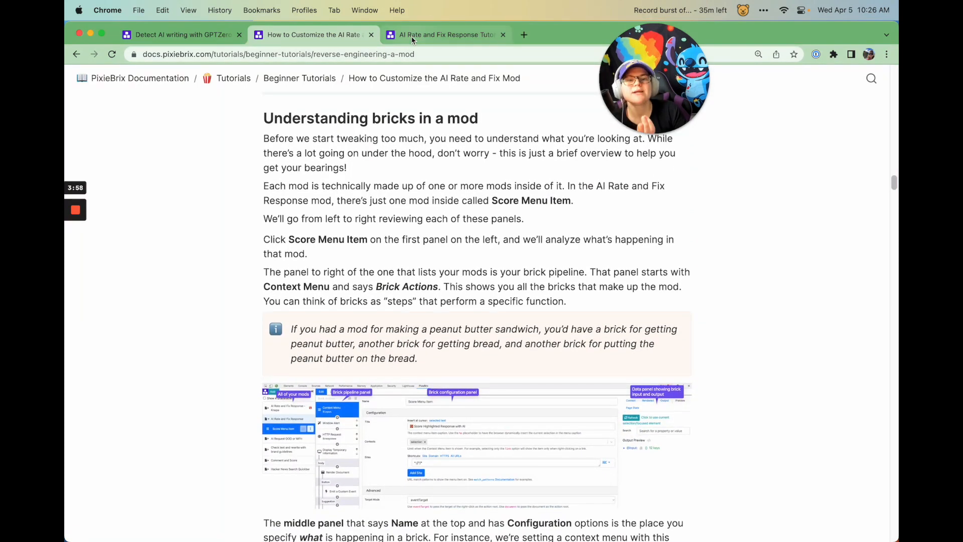
{"action": "left_click", "coordinate": [412, 36]}
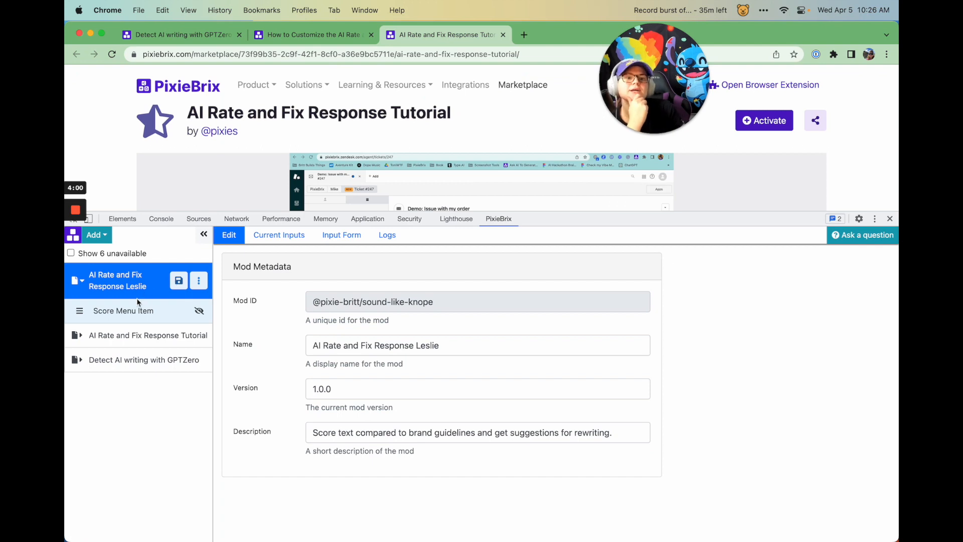
{"action": "left_click", "coordinate": [103, 309]}
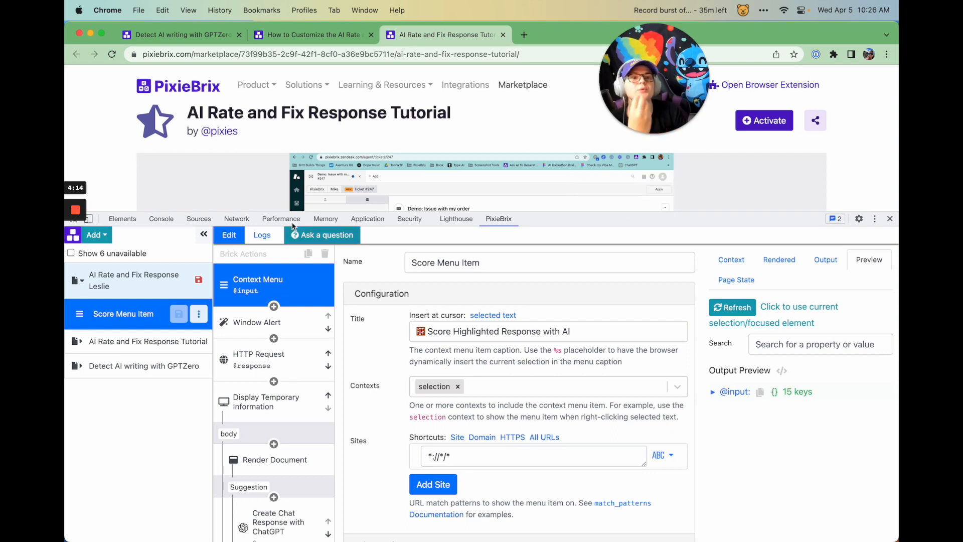
- Enlarge the developer tools area and view the mod types that can be added, comparing them with the page's context menu
{"action": "left_click_drag", "start_coordinate": [286, 213], "coordinate": [284, 277]}
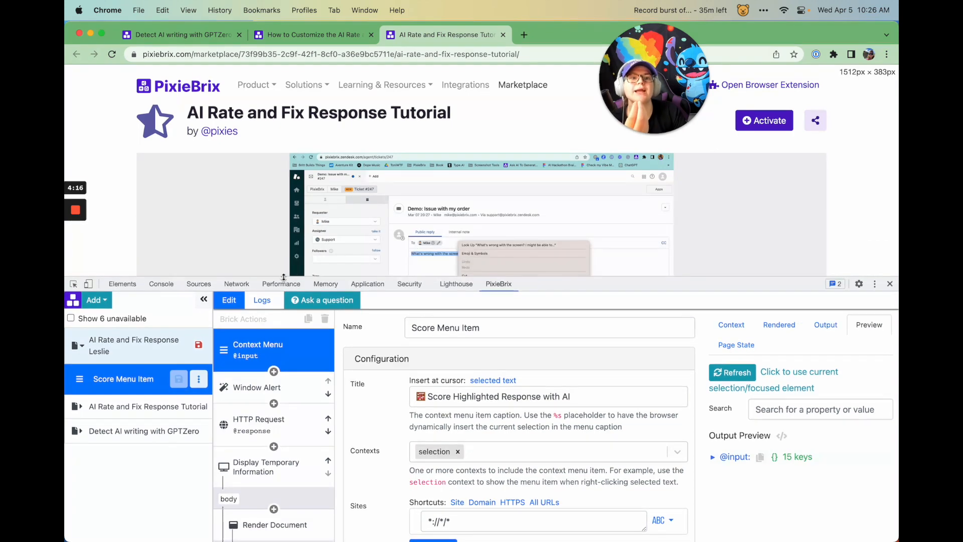
{"action": "scroll", "coordinate": [295, 193], "scroll_direction": "down", "scroll_amount": 2}
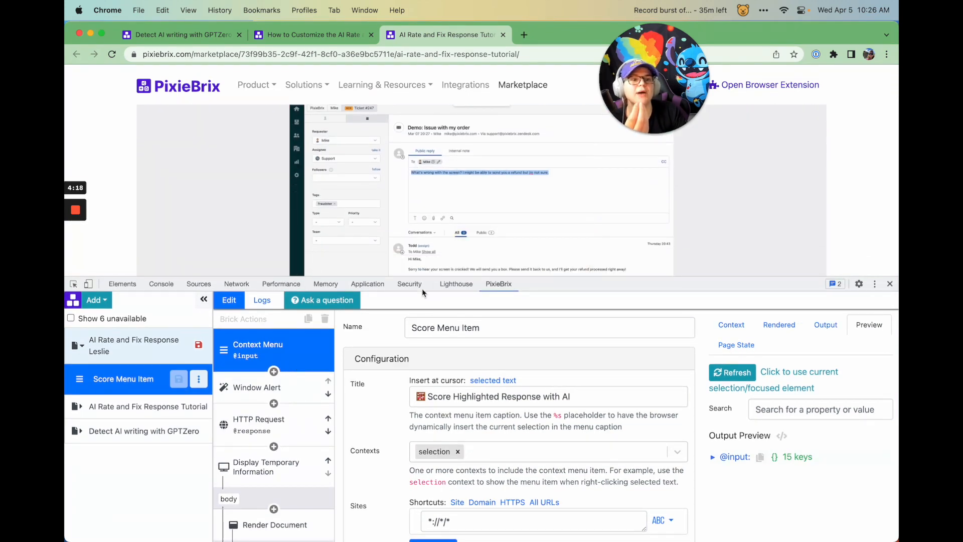
{"action": "left_click_drag", "start_coordinate": [410, 278], "coordinate": [292, 183]}
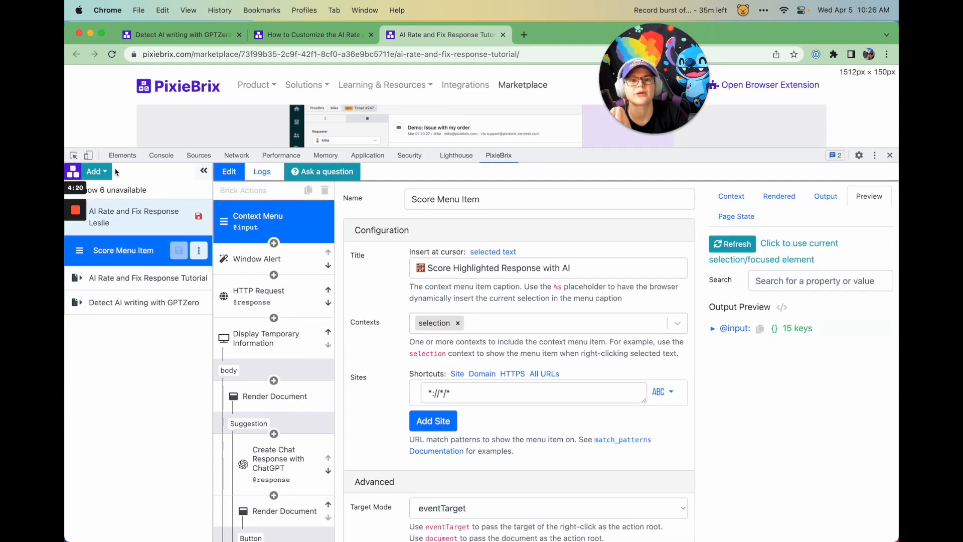
{"action": "left_click", "coordinate": [100, 171]}
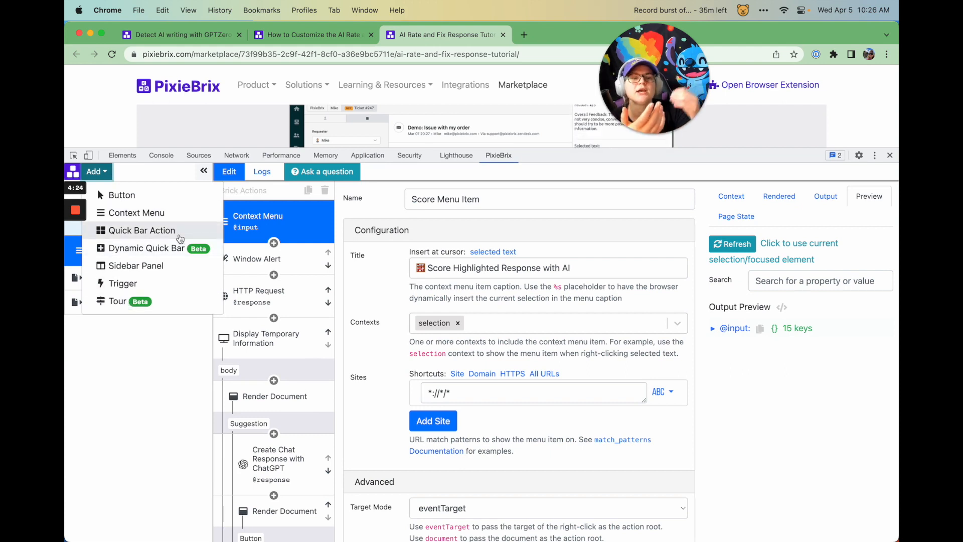
{"action": "right_click", "coordinate": [104, 106]}
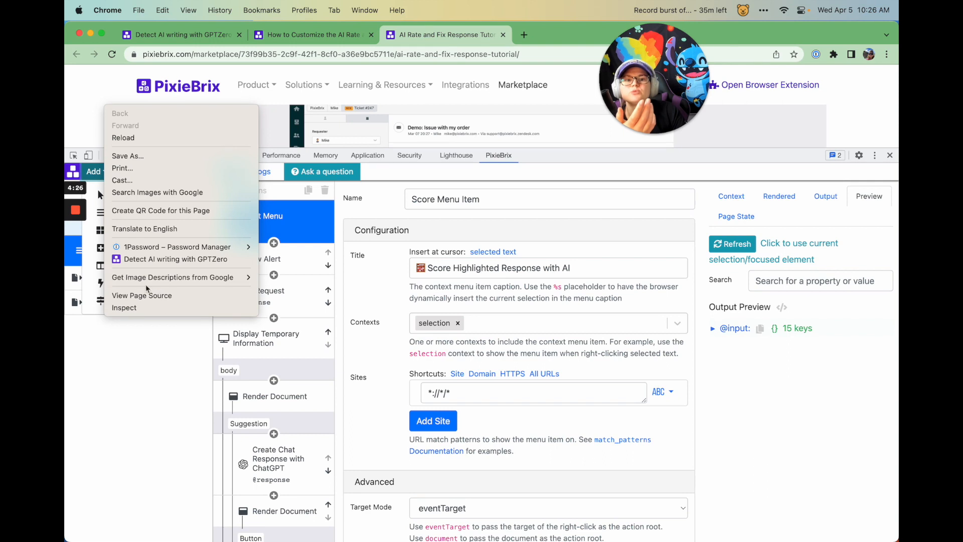
{"action": "key", "text": "Escape"}
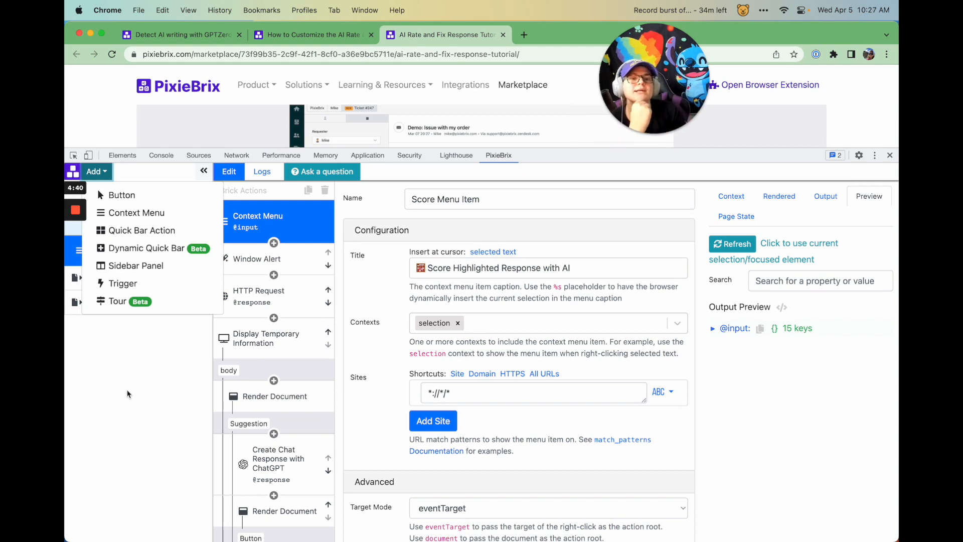
{"action": "left_click", "coordinate": [129, 387]}
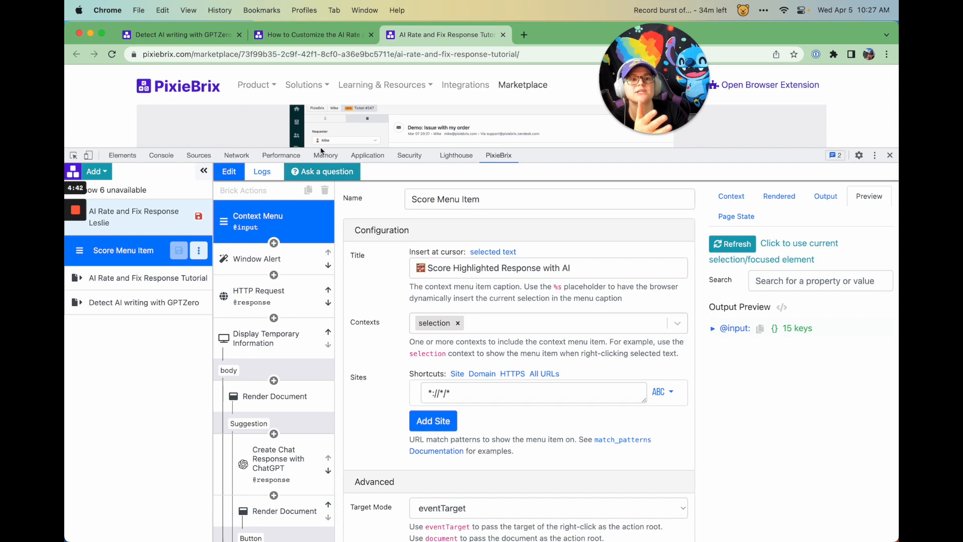
- Shrink the developer tools, select the mod's description text on the page and view the PixieBrix context menu actions for it
{"action": "left_click_drag", "start_coordinate": [320, 150], "coordinate": [321, 357]}
{"action": "triple_click", "coordinate": [273, 232]}
{"action": "right_click", "coordinate": [289, 230]}
{"action": "mouse_move", "coordinate": [502, 322]}
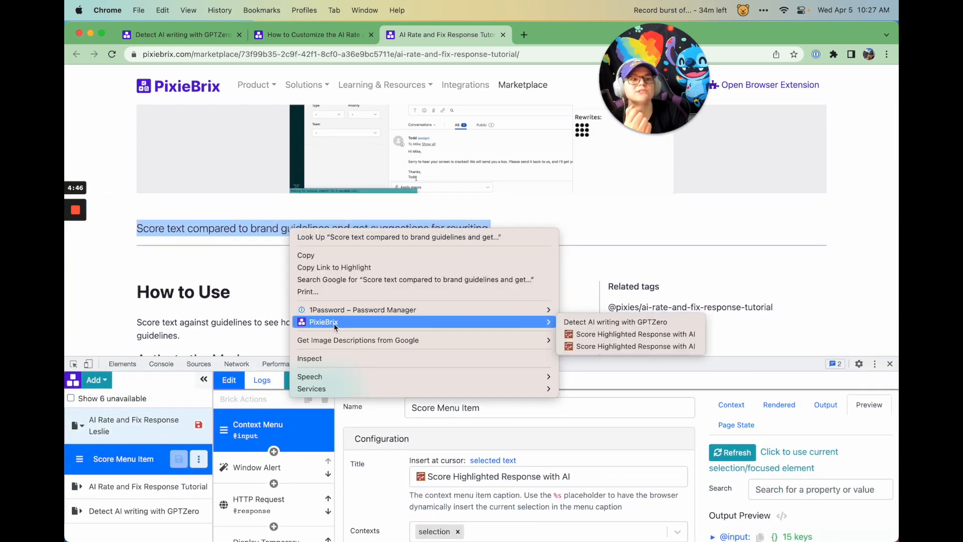
{"action": "left_click", "coordinate": [679, 346]}
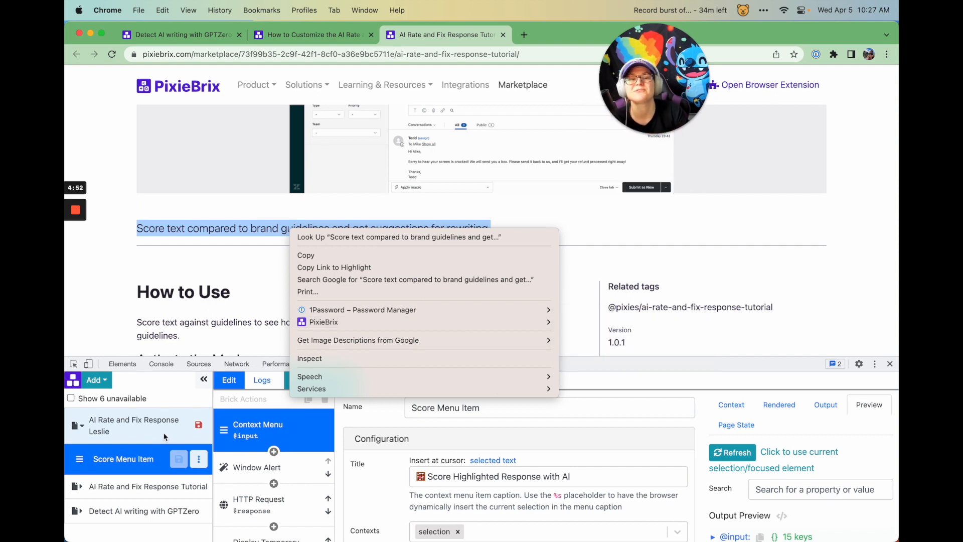
- Enlarge the developer tools again, review the Context Menu brick's configuration and open the Window Alert brick
{"action": "left_click_drag", "start_coordinate": [622, 357], "coordinate": [607, 201]}
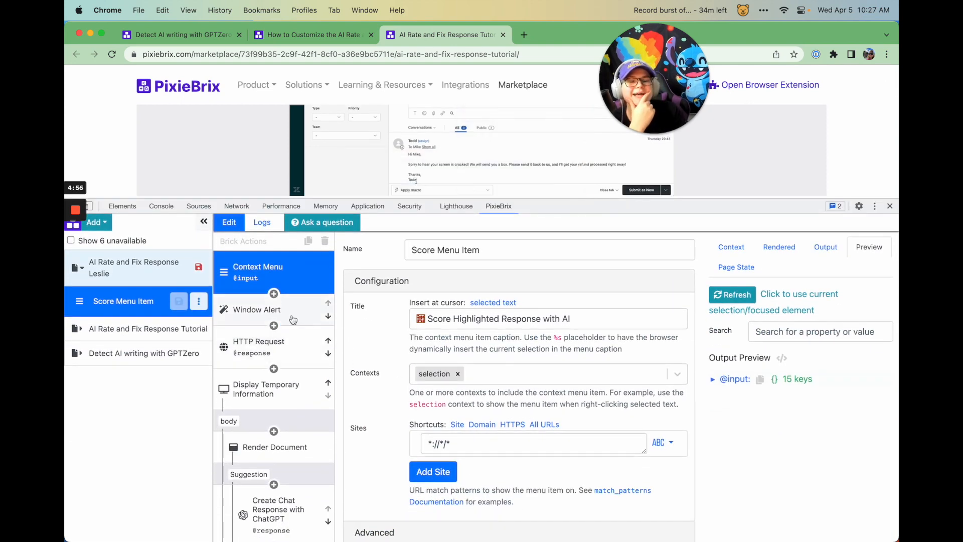
{"action": "scroll", "coordinate": [349, 308], "scroll_direction": "down", "scroll_amount": 2}
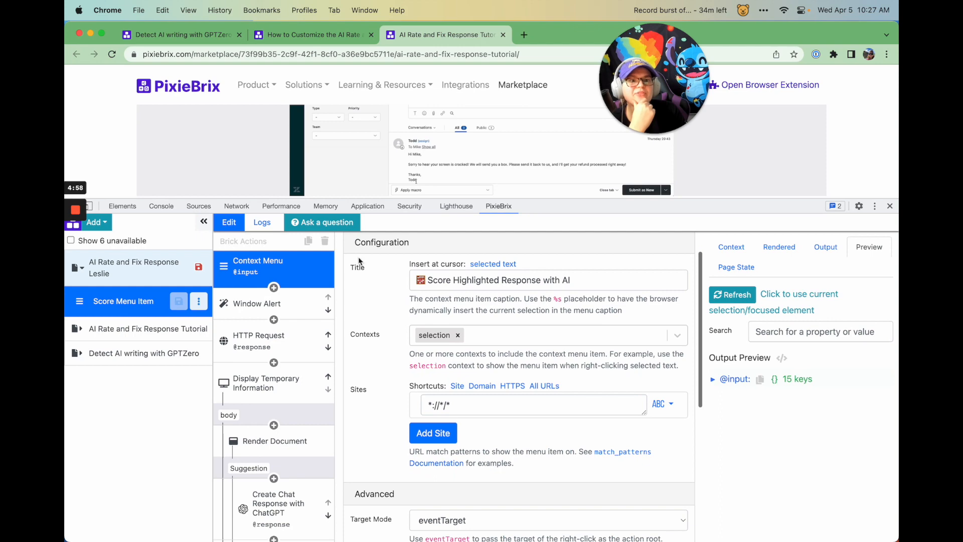
{"action": "left_click", "coordinate": [243, 311]}
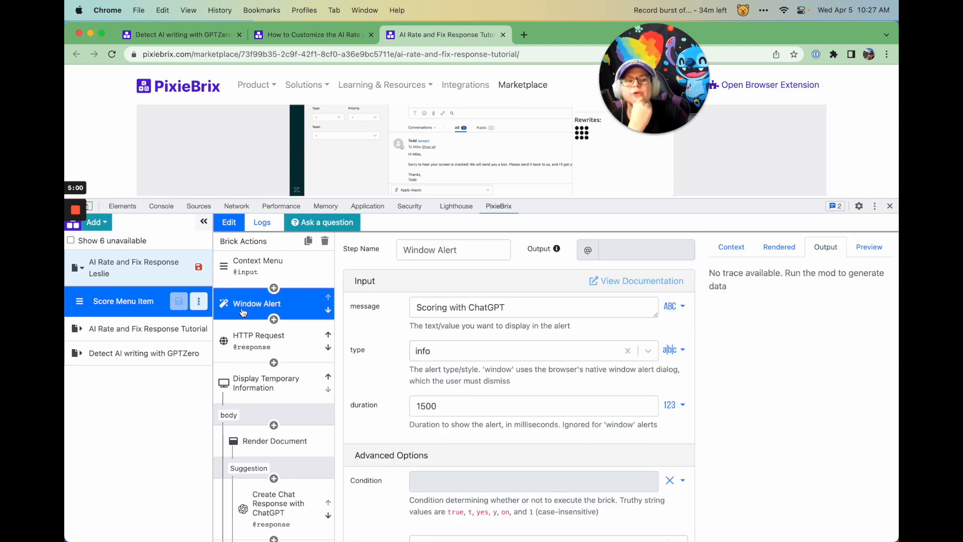
- Search the brick catalogue for a new Trello card and for adding a Google sheet row, without adding a brick
{"action": "left_click", "coordinate": [273, 288]}
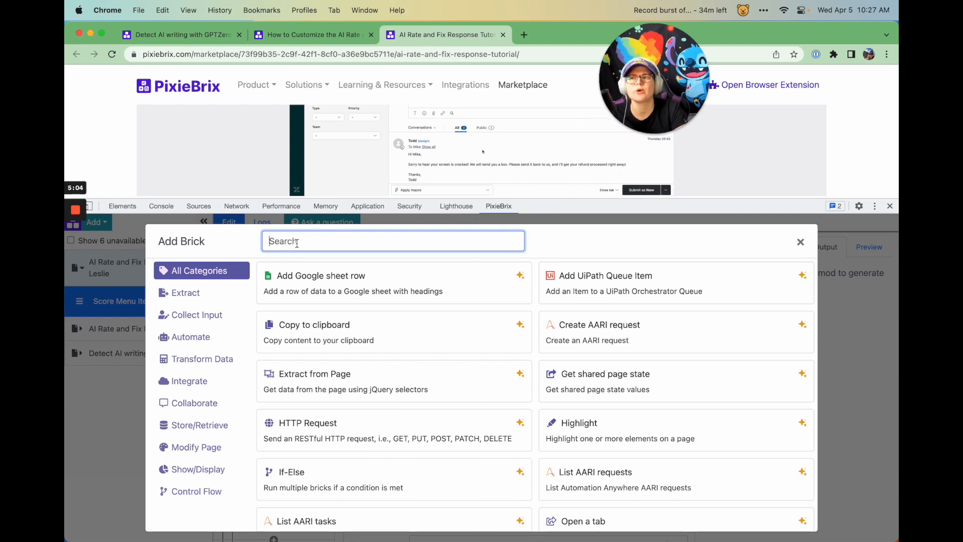
{"action": "type", "text": "new card tr"}
{"action": "key", "text": "super+BackSpace"}
{"action": "type", "text": "ad"}
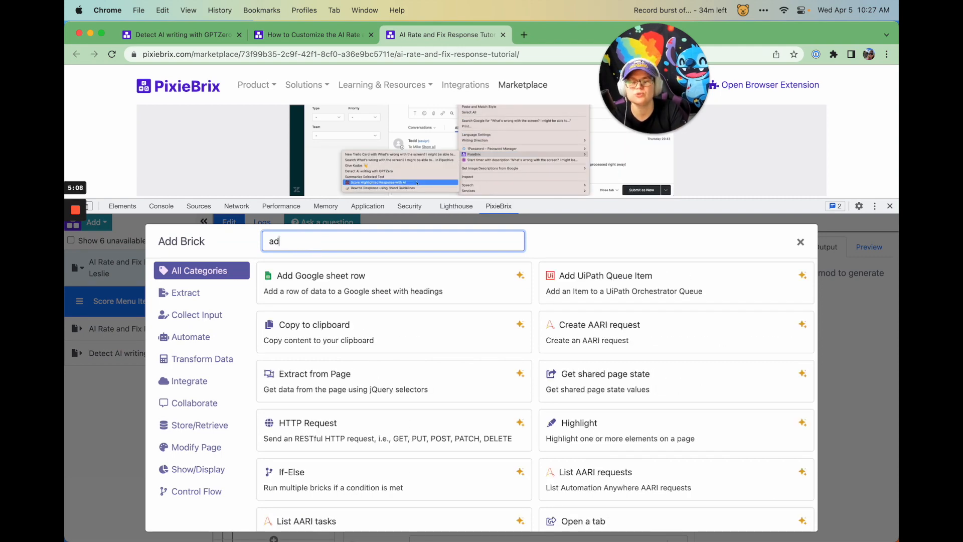
{"action": "type", "text": "d row to googl"}
{"action": "key", "text": "super+BackSpace"}
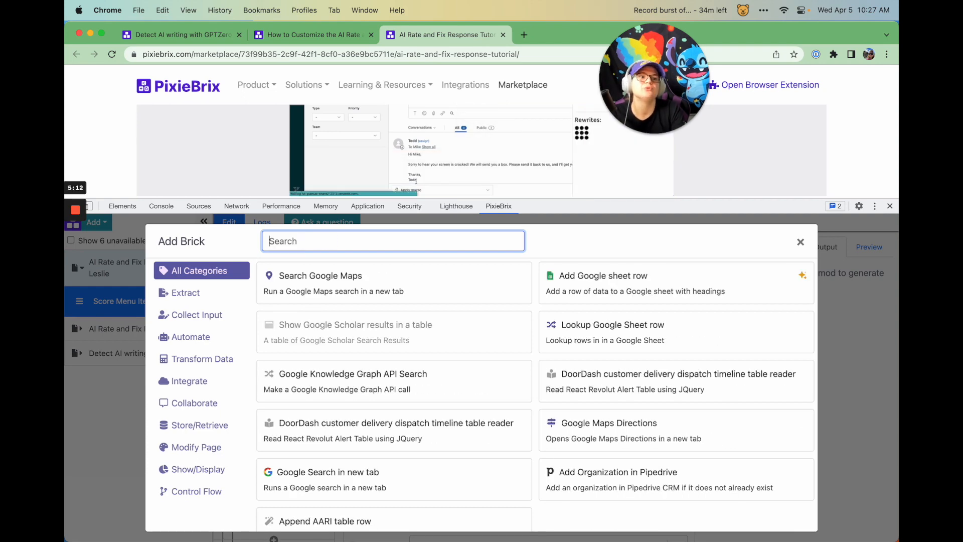
{"action": "key", "text": "Escape"}
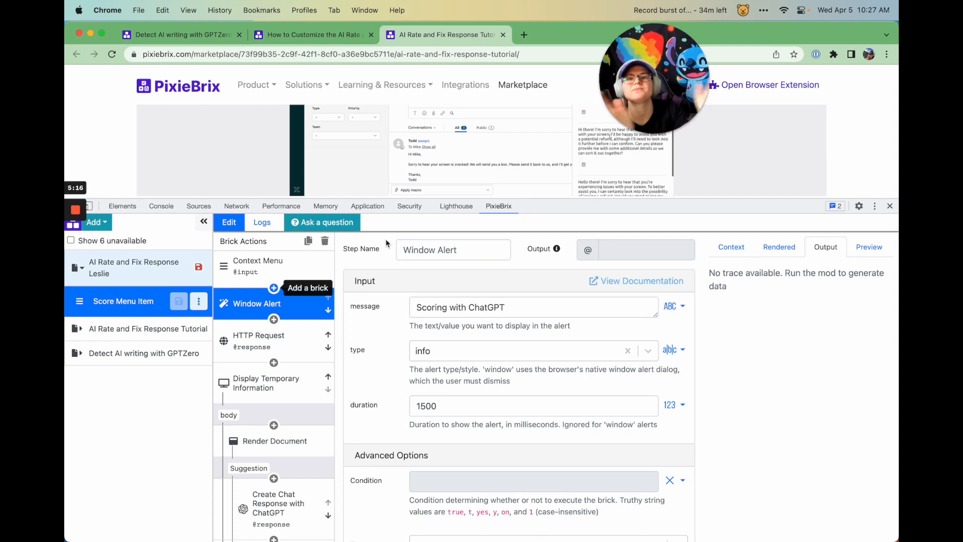
- Examine the Window Alert brick's message, type, duration and advanced options, and its place in the brick pipeline
{"action": "scroll", "coordinate": [346, 445], "scroll_direction": "down", "scroll_amount": 1}
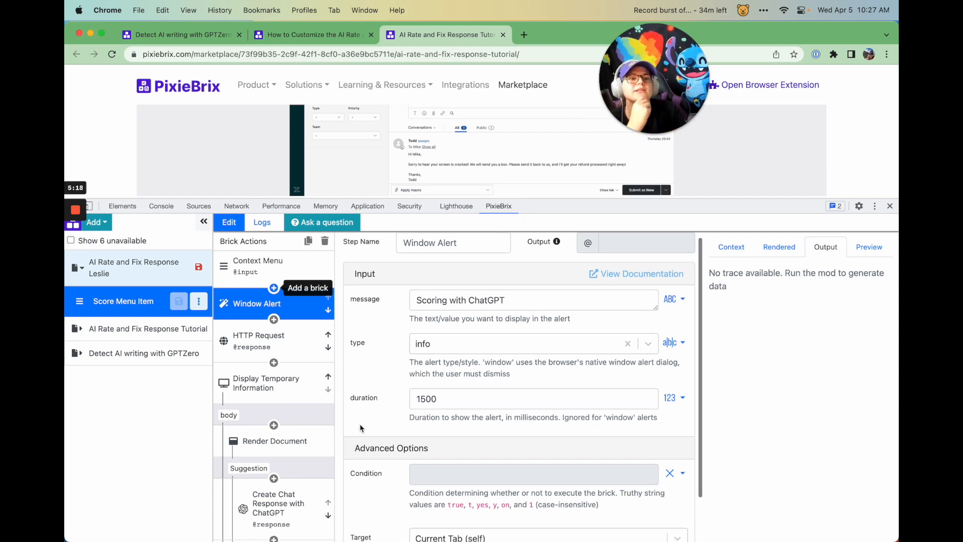
{"action": "scroll", "coordinate": [364, 402], "scroll_direction": "down", "scroll_amount": 1}
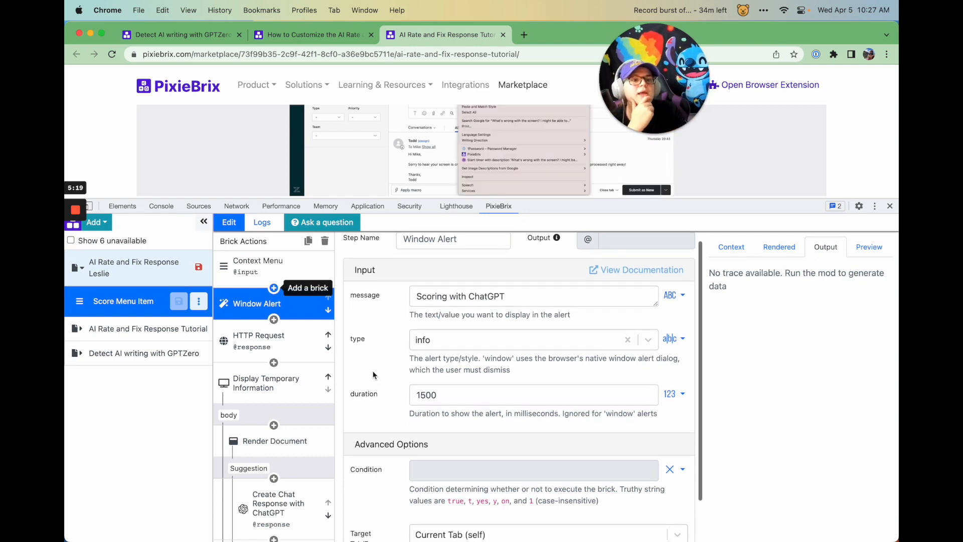
{"action": "triple_click", "coordinate": [443, 297]}
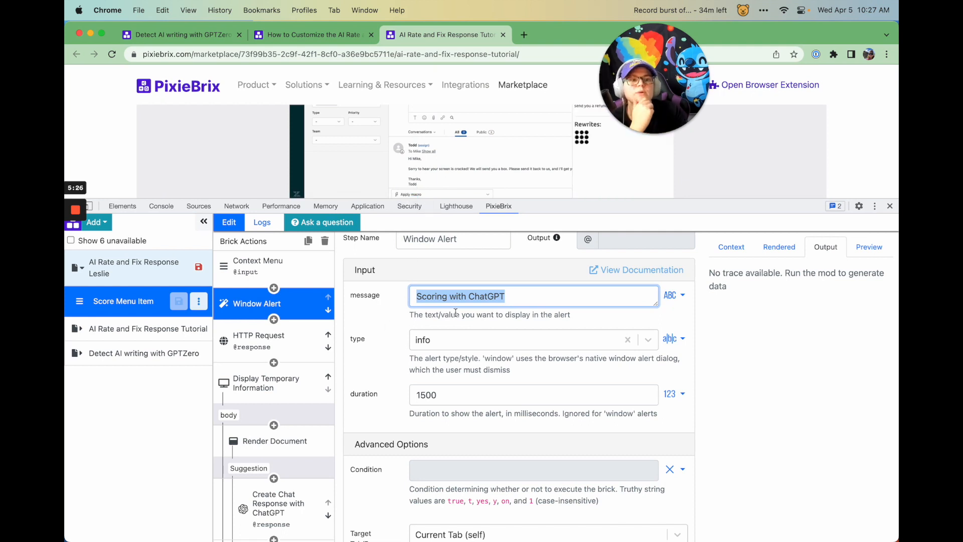
{"action": "left_click_drag", "start_coordinate": [494, 297], "coordinate": [431, 387]}
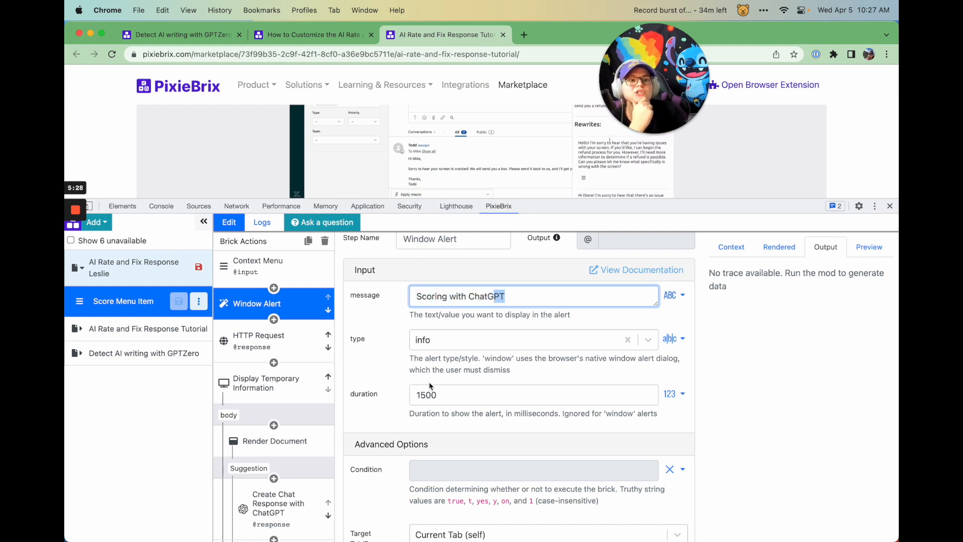
{"action": "scroll", "coordinate": [437, 396], "scroll_direction": "down", "scroll_amount": 2}
{"action": "scroll", "coordinate": [440, 411], "scroll_direction": "up", "scroll_amount": 3}
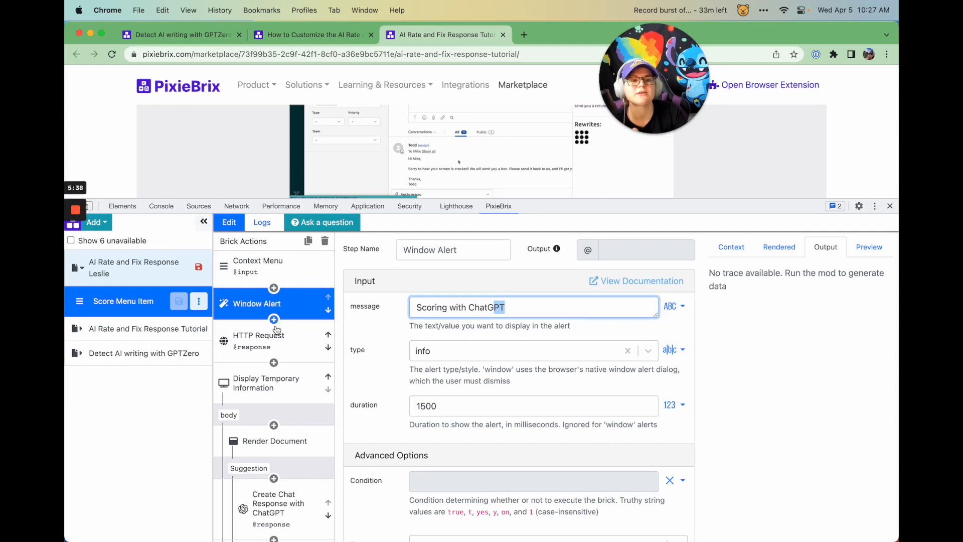
{"action": "scroll", "coordinate": [277, 330], "scroll_direction": "down", "scroll_amount": 2}
{"action": "scroll", "coordinate": [276, 329], "scroll_direction": "up", "scroll_amount": 2}
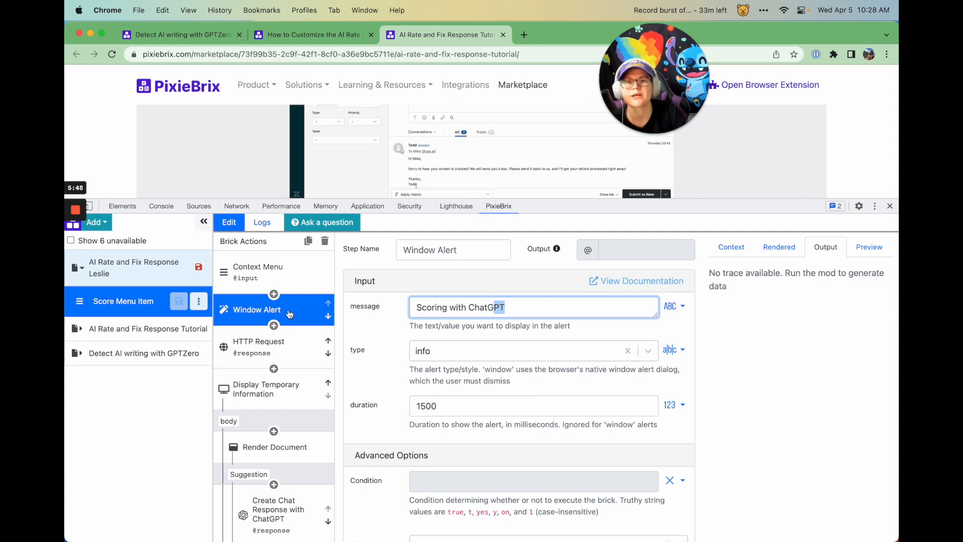
- Change the Window Alert brick's message to "Make this sound like Leslie Knope!"
{"action": "triple_click", "coordinate": [437, 311]}
{"action": "left_click", "coordinate": [376, 307]}
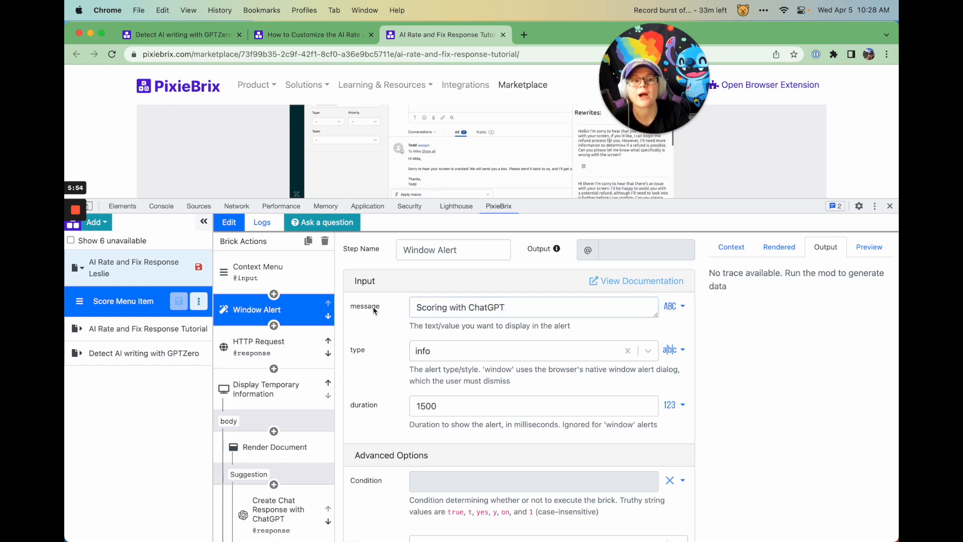
{"action": "double_click", "coordinate": [453, 307]}
{"action": "triple_click", "coordinate": [453, 308]}
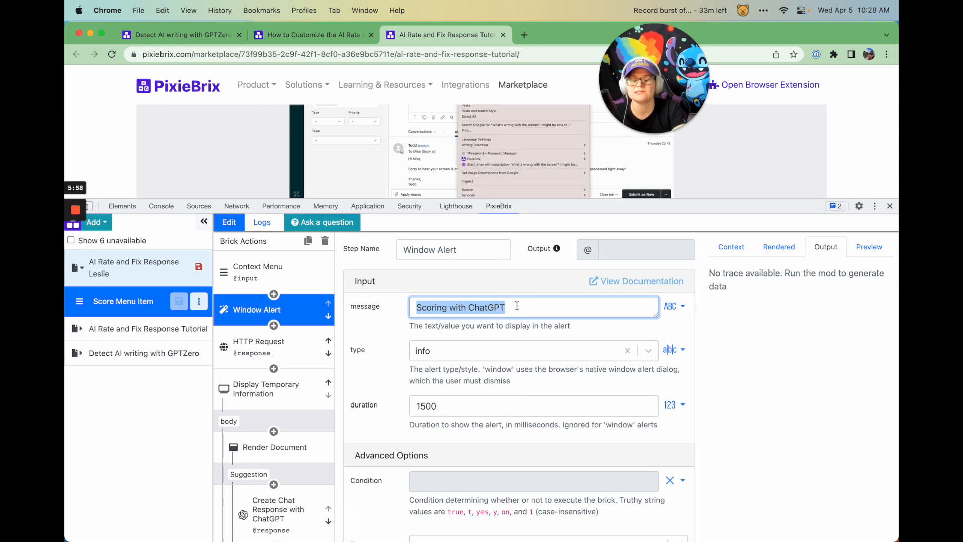
{"action": "type", "text": "Make this sound like Leslie Knope!"}
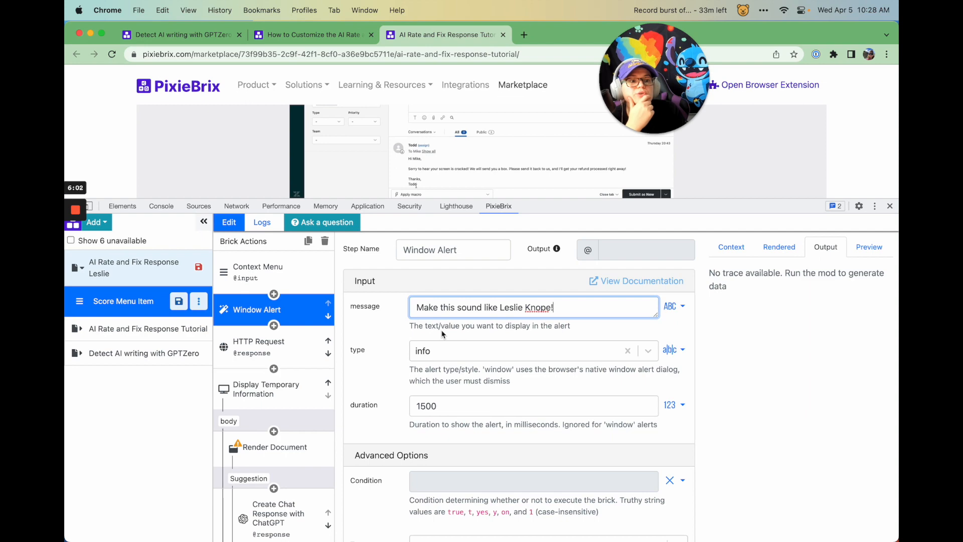
- Shrink the developer tools, try running Detect AI writing with GPTZero on the page and dismiss its notification
{"action": "scroll", "coordinate": [432, 393], "scroll_direction": "down", "scroll_amount": 3}
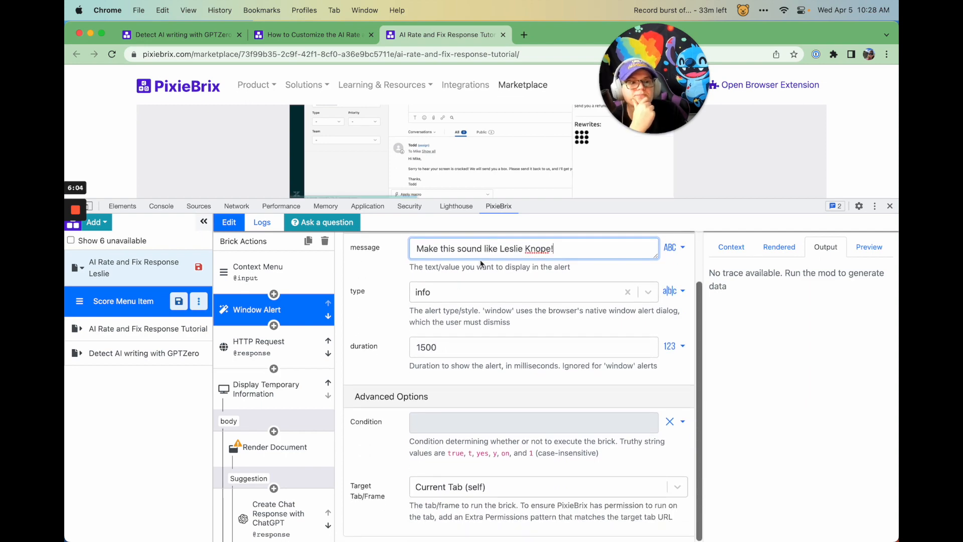
{"action": "left_click_drag", "start_coordinate": [461, 200], "coordinate": [401, 335]}
{"action": "triple_click", "coordinate": [375, 232]}
{"action": "right_click", "coordinate": [375, 233]}
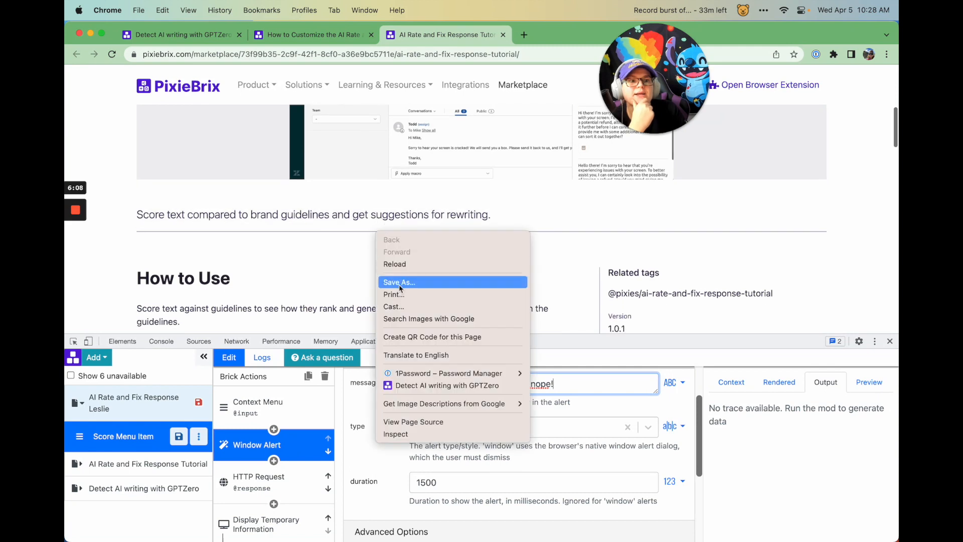
{"action": "left_click", "coordinate": [420, 386]}
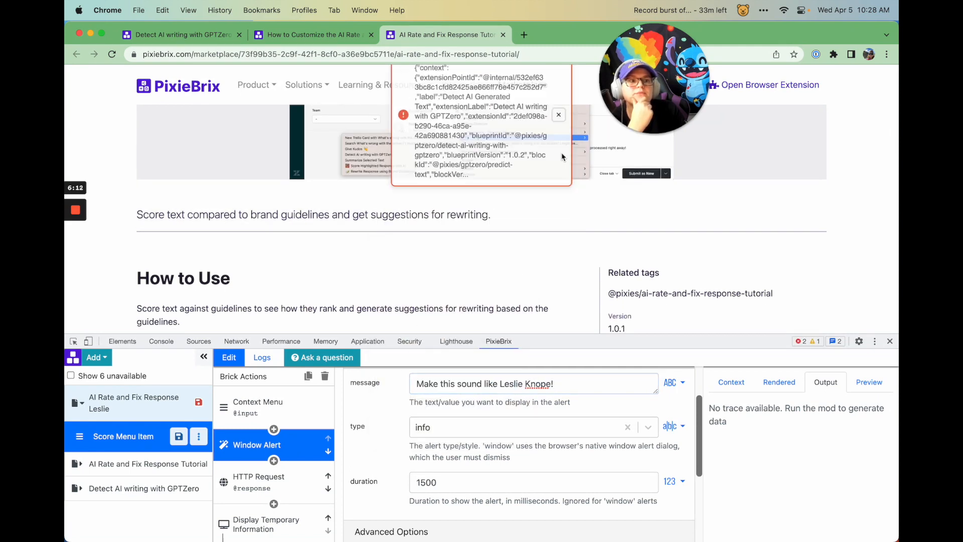
{"action": "left_click", "coordinate": [564, 150]}
- Run the second Score Highlighted Response with AI action on the page's description text and close the results sidebar
{"action": "triple_click", "coordinate": [328, 211]}
{"action": "right_click", "coordinate": [328, 210]}
{"action": "mouse_move", "coordinate": [552, 299]}
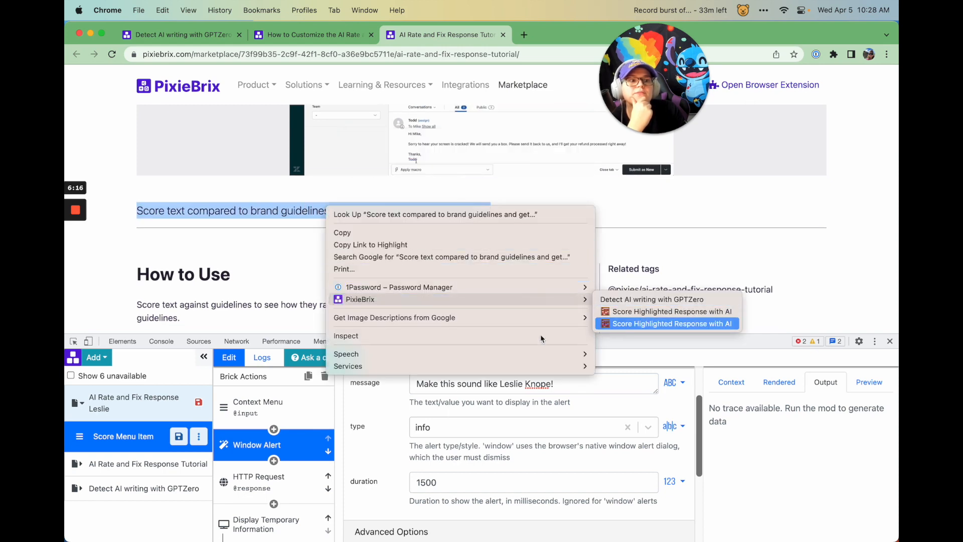
{"action": "left_click", "coordinate": [630, 324]}
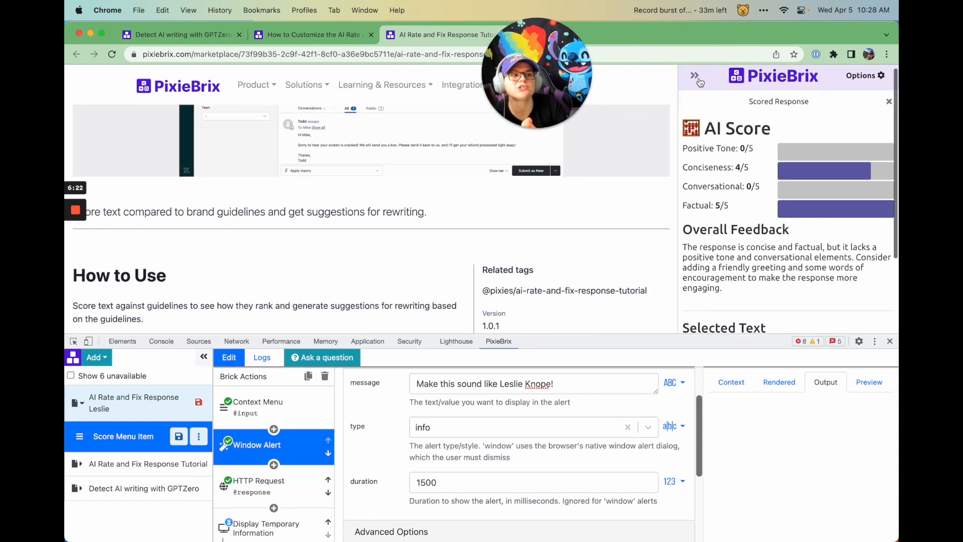
{"action": "left_click", "coordinate": [702, 81]}
- Enlarge the developer tools and examine the HTTP Request brick's API URL, service, method, model and scoring prompt
{"action": "left_click_drag", "start_coordinate": [574, 334], "coordinate": [583, 156]}
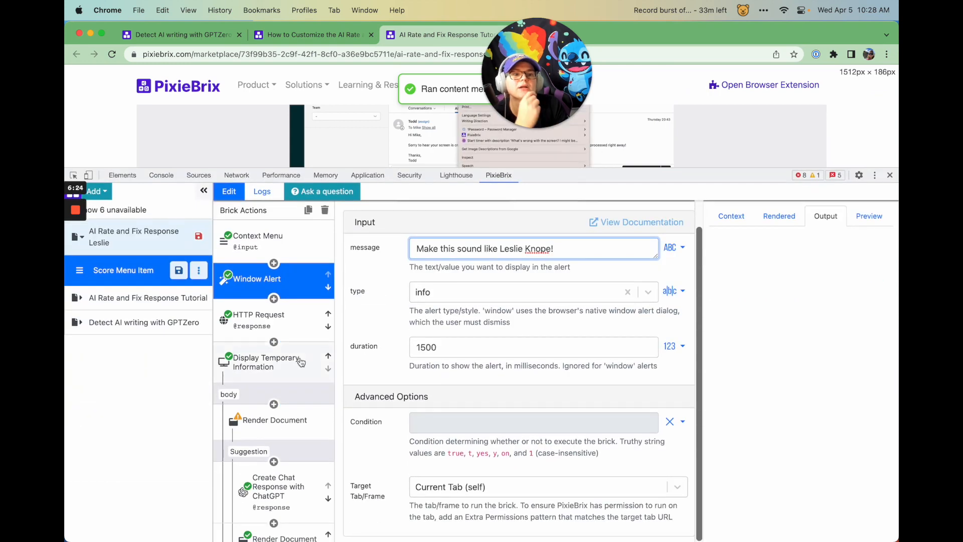
{"action": "left_click", "coordinate": [285, 322]}
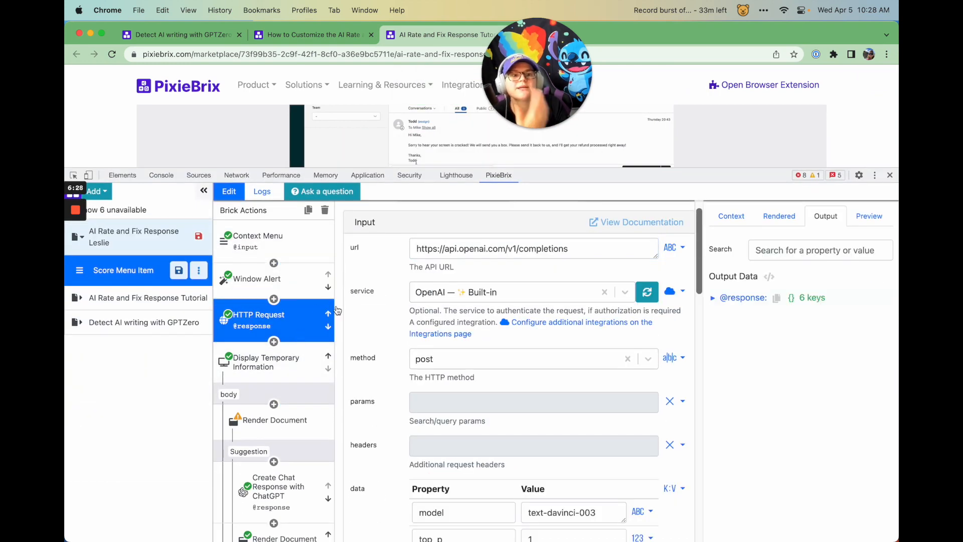
{"action": "scroll", "coordinate": [349, 314], "scroll_direction": "down", "scroll_amount": 1}
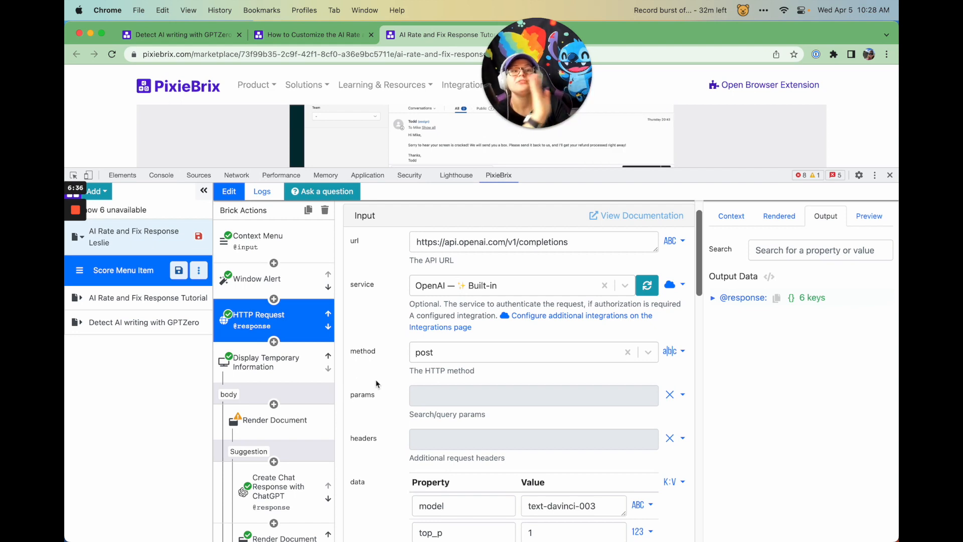
{"action": "scroll", "coordinate": [386, 366], "scroll_direction": "down", "scroll_amount": 5}
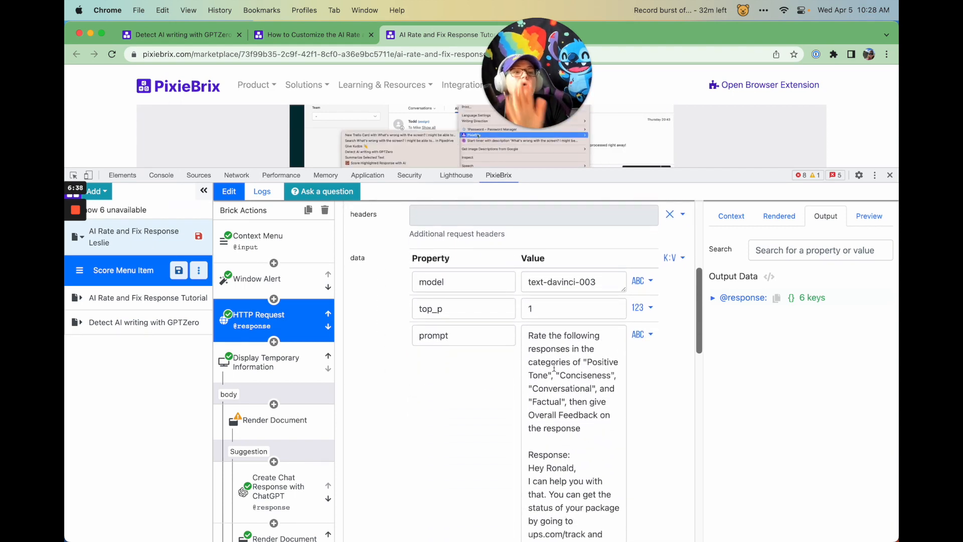
{"action": "scroll", "coordinate": [509, 372], "scroll_direction": "down", "scroll_amount": 5}
{"action": "scroll", "coordinate": [552, 320], "scroll_direction": "up", "scroll_amount": 4}
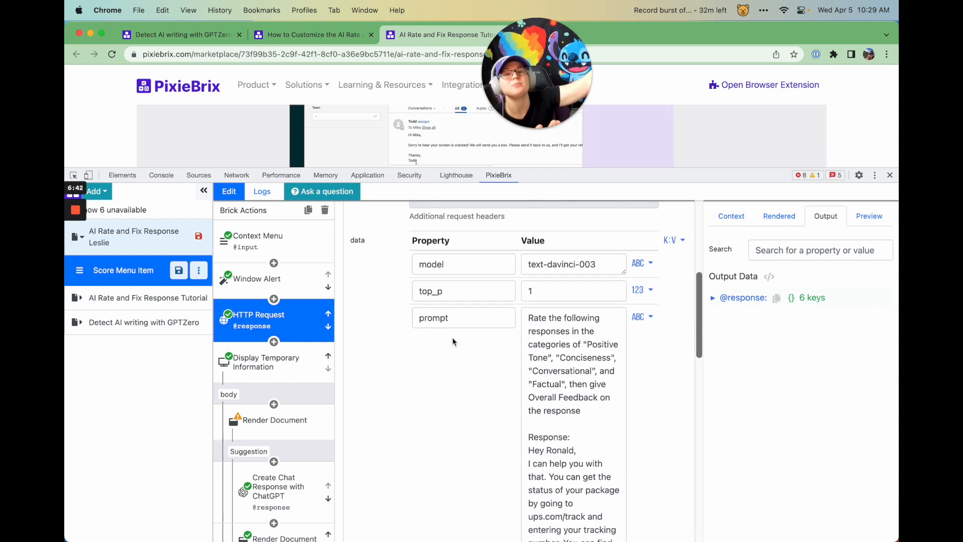
{"action": "left_click", "coordinate": [583, 398]}
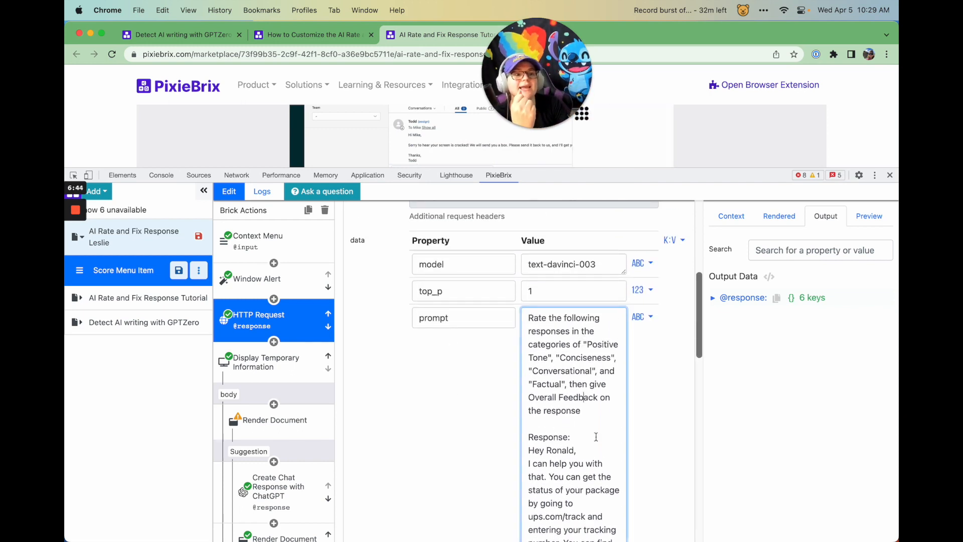
{"action": "scroll", "coordinate": [545, 414], "scroll_direction": "down", "scroll_amount": 2}
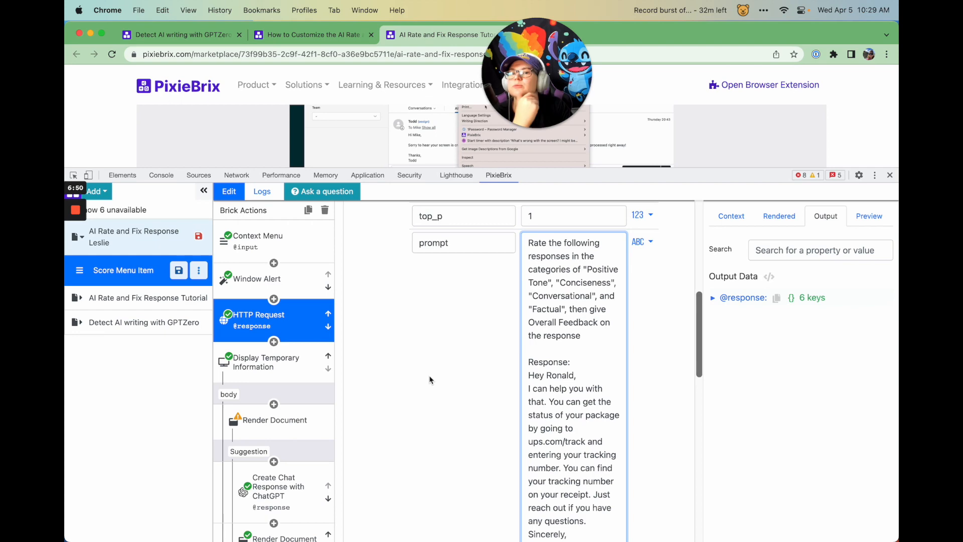
{"action": "scroll", "coordinate": [501, 301], "scroll_direction": "up", "scroll_amount": 5}
{"action": "scroll", "coordinate": [529, 252], "scroll_direction": "down", "scroll_amount": 5}
{"action": "scroll", "coordinate": [570, 391], "scroll_direction": "down", "scroll_amount": 2}
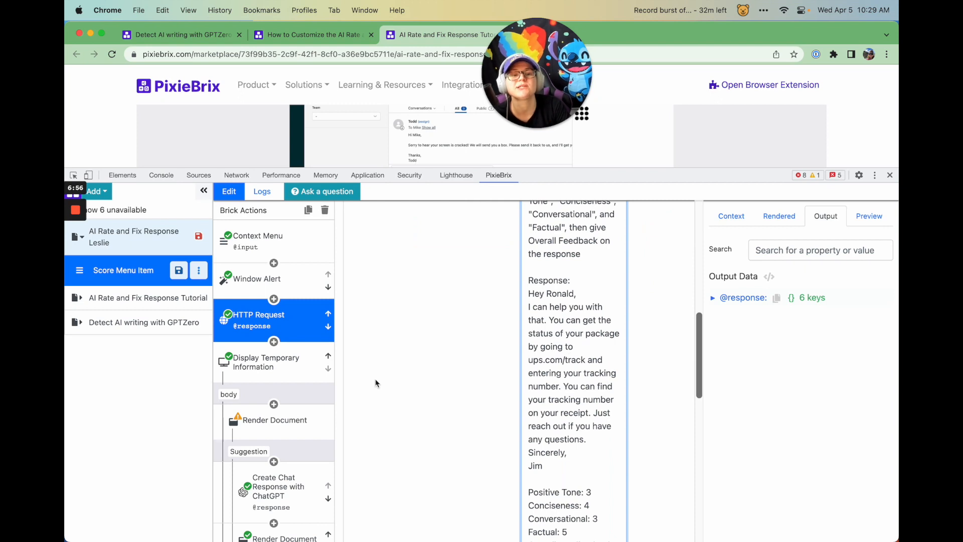
{"action": "scroll", "coordinate": [405, 350], "scroll_direction": "down", "scroll_amount": 2}
- Examine the Display Temporary Information brick's title, nested bricks and available location options, keeping the location as panel
{"action": "left_click", "coordinate": [266, 361]}
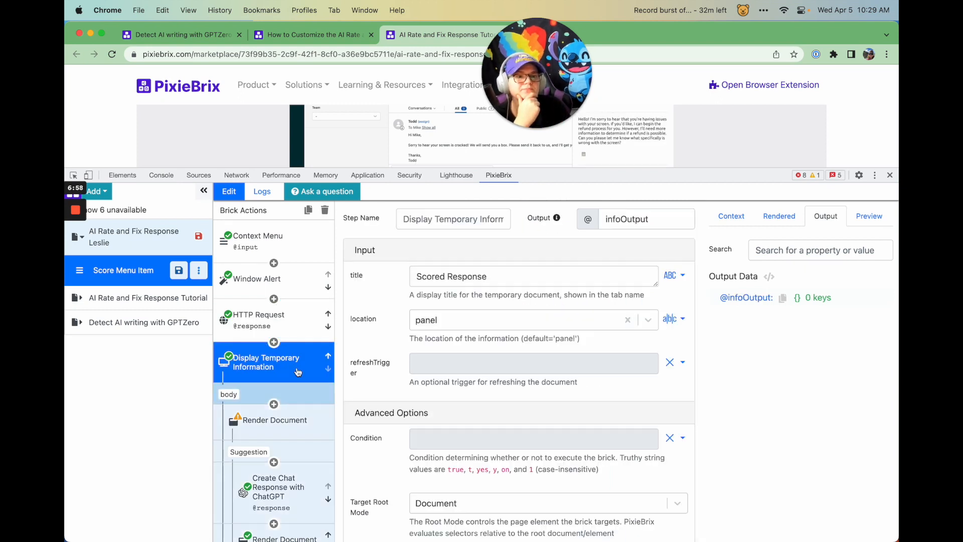
{"action": "scroll", "coordinate": [284, 280], "scroll_direction": "down", "scroll_amount": 5}
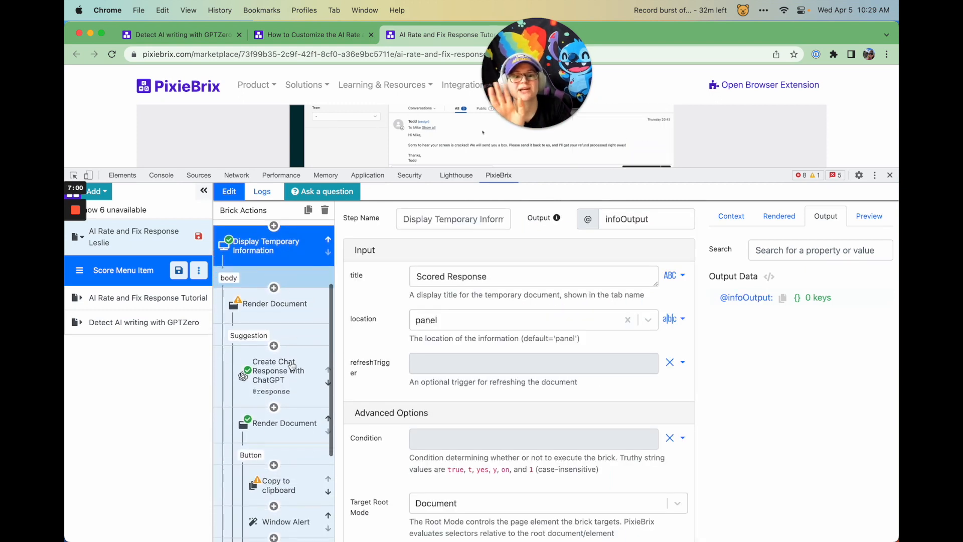
{"action": "scroll", "coordinate": [292, 370], "scroll_direction": "up", "scroll_amount": 3}
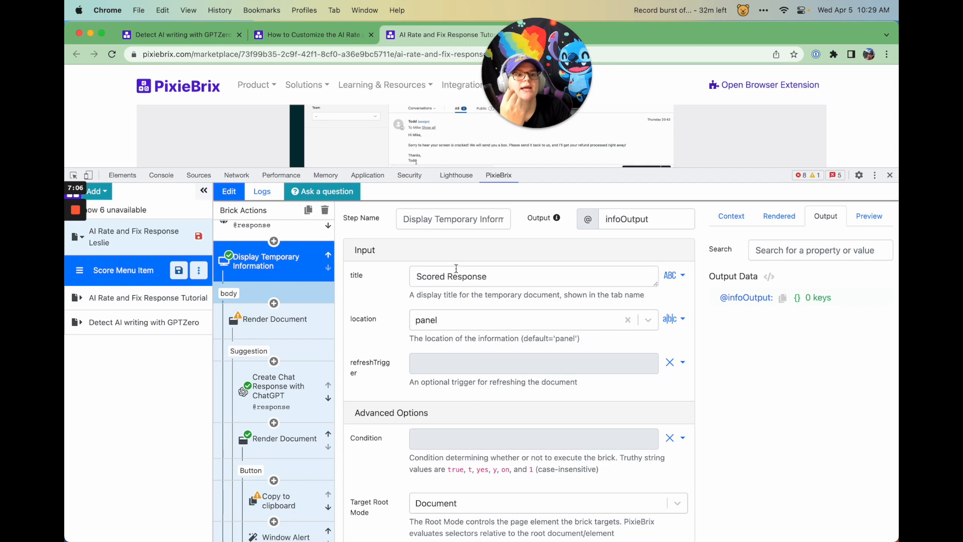
{"action": "scroll", "coordinate": [485, 276], "scroll_direction": "down", "scroll_amount": 1}
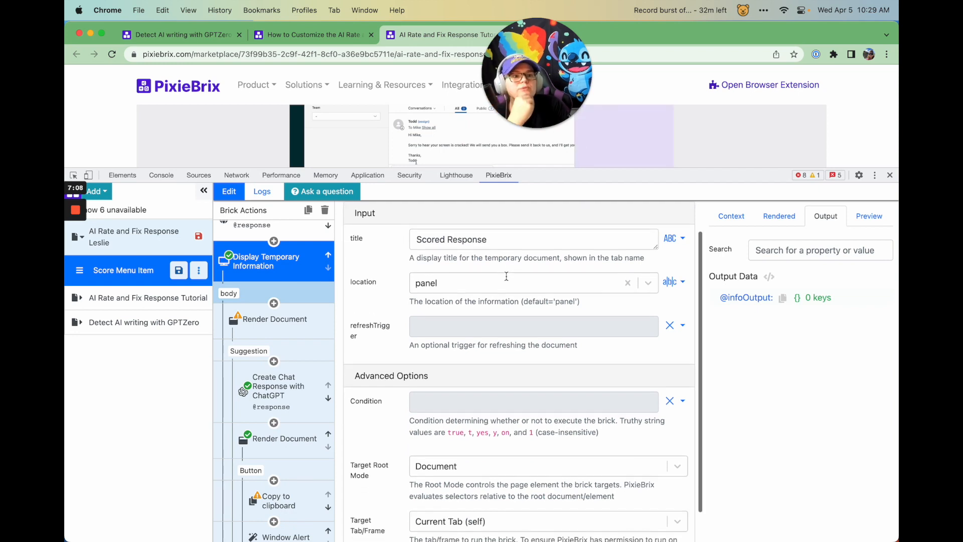
{"action": "left_click", "coordinate": [461, 286]}
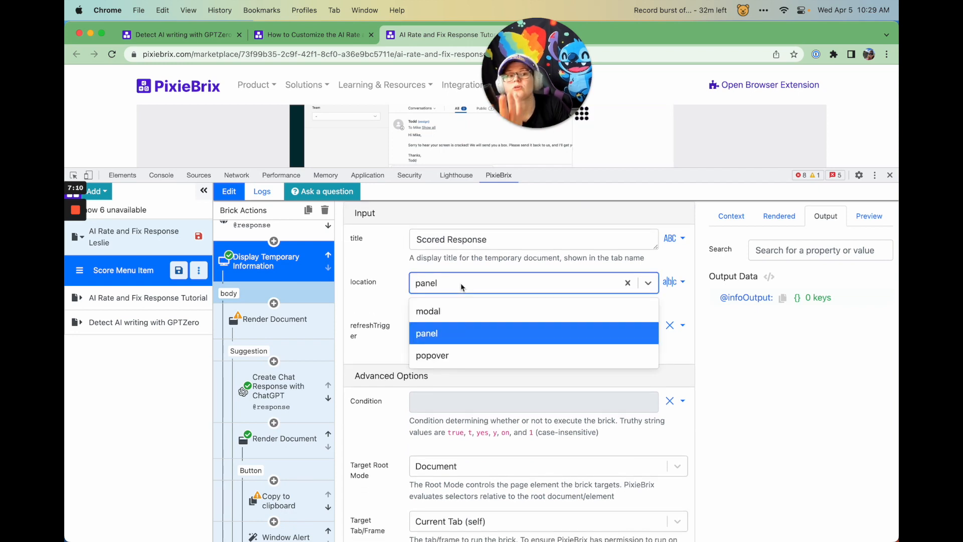
{"action": "left_click", "coordinate": [389, 283]}
{"action": "scroll", "coordinate": [311, 299], "scroll_direction": "down", "scroll_amount": 1}
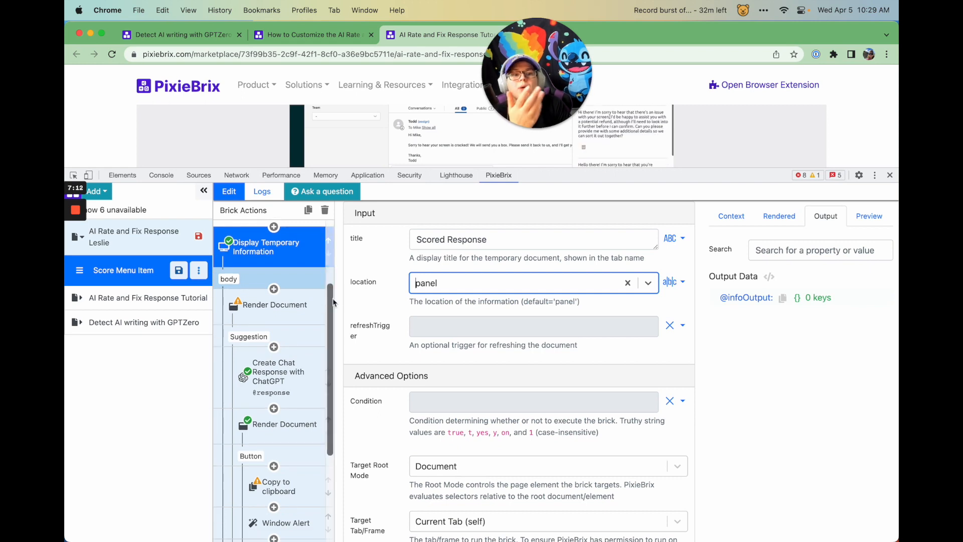
- Open the Render Document brick directly under the body and review its whole preview layout, from AI Score to Rewrites
{"action": "left_click", "coordinate": [332, 320]}
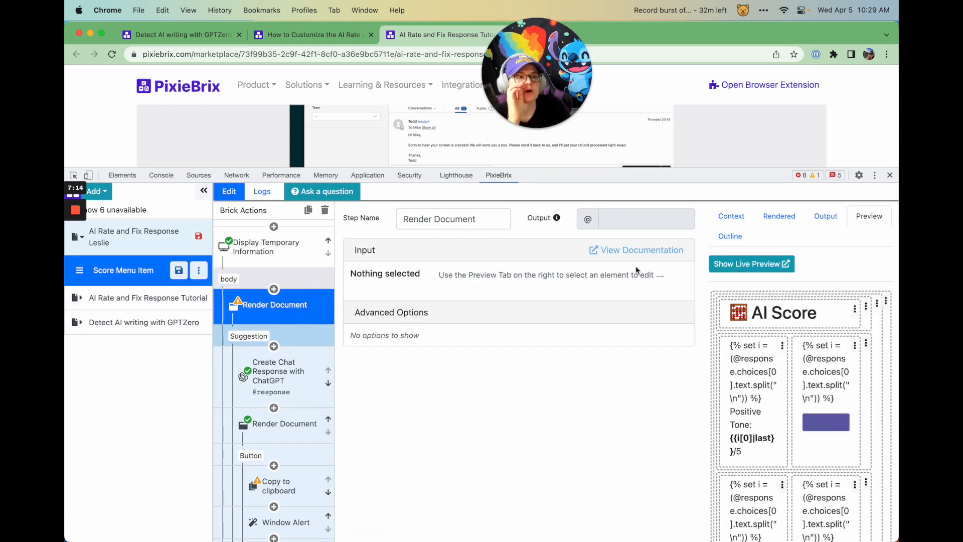
{"action": "scroll", "coordinate": [789, 286], "scroll_direction": "down", "scroll_amount": 2}
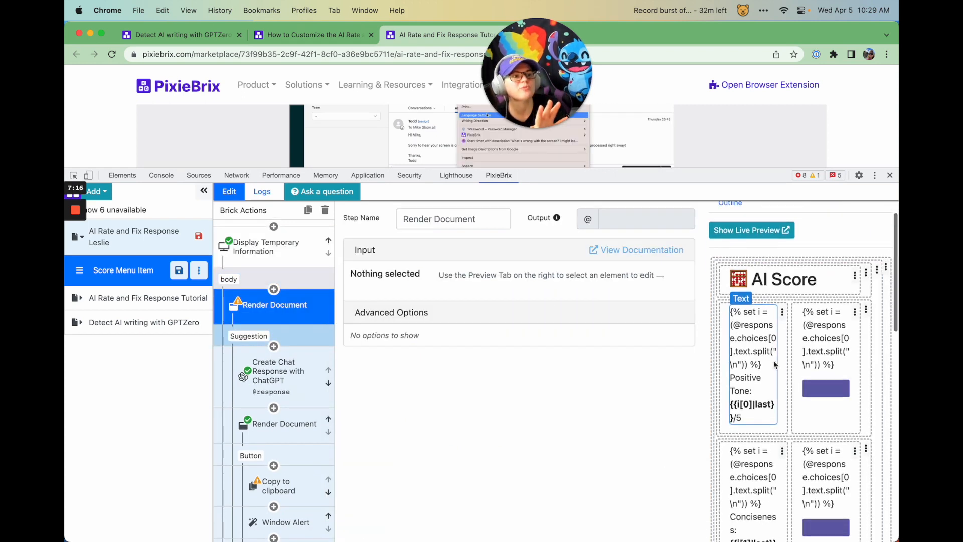
{"action": "scroll", "coordinate": [789, 286], "scroll_direction": "down", "scroll_amount": 10}
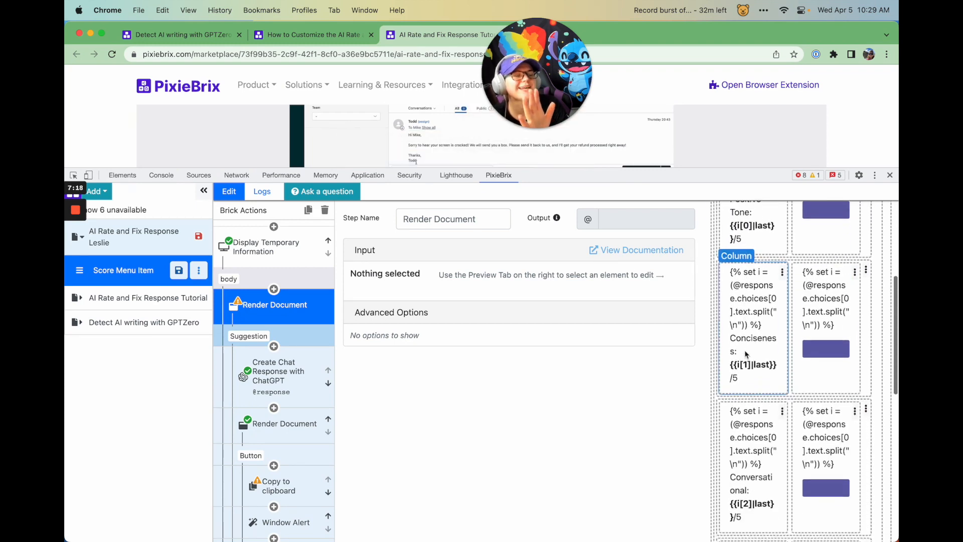
{"action": "scroll", "coordinate": [744, 349], "scroll_direction": "down", "scroll_amount": 3}
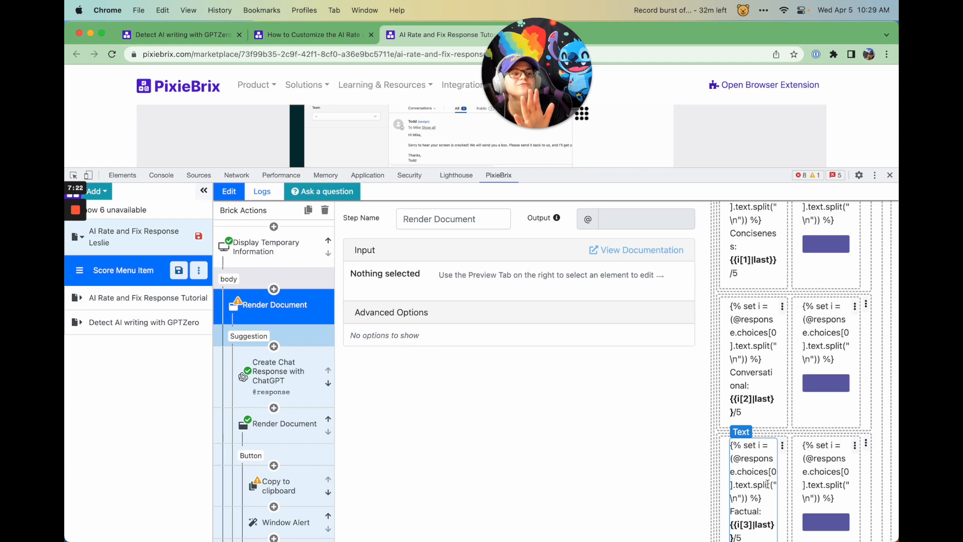
{"action": "scroll", "coordinate": [815, 407], "scroll_direction": "down", "scroll_amount": 2}
{"action": "scroll", "coordinate": [775, 422], "scroll_direction": "down", "scroll_amount": 10}
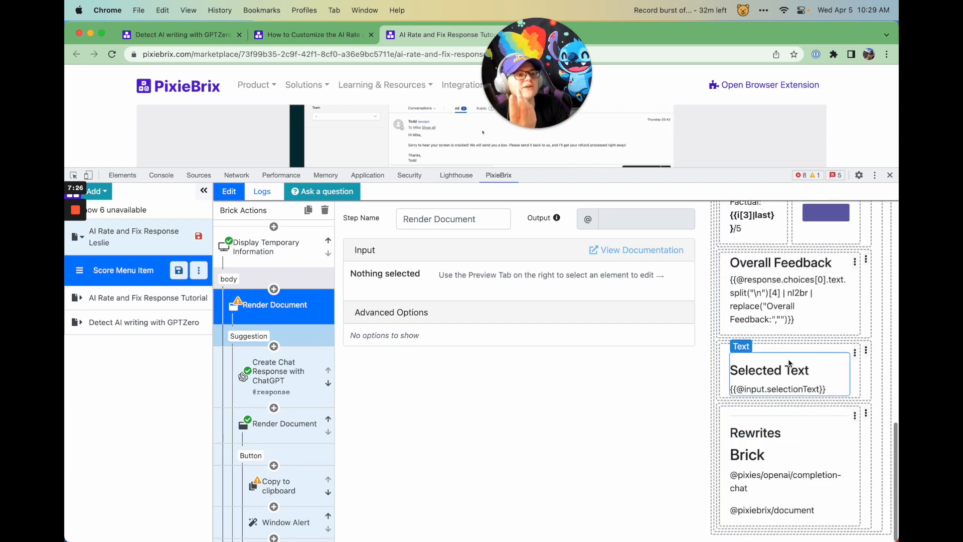
{"action": "scroll", "coordinate": [810, 351], "scroll_direction": "up", "scroll_amount": 6}
{"action": "scroll", "coordinate": [800, 337], "scroll_direction": "up", "scroll_amount": 8}
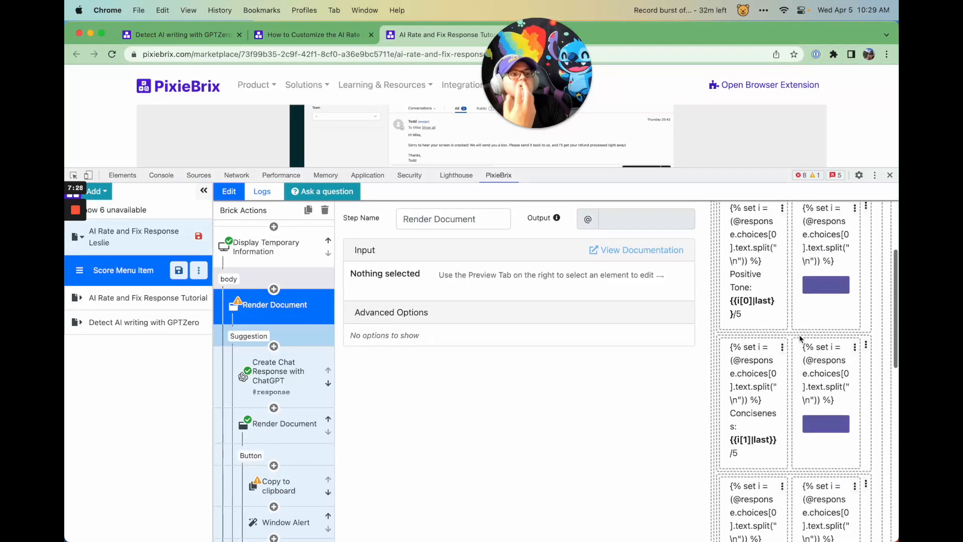
{"action": "scroll", "coordinate": [755, 381], "scroll_direction": "down", "scroll_amount": 3}
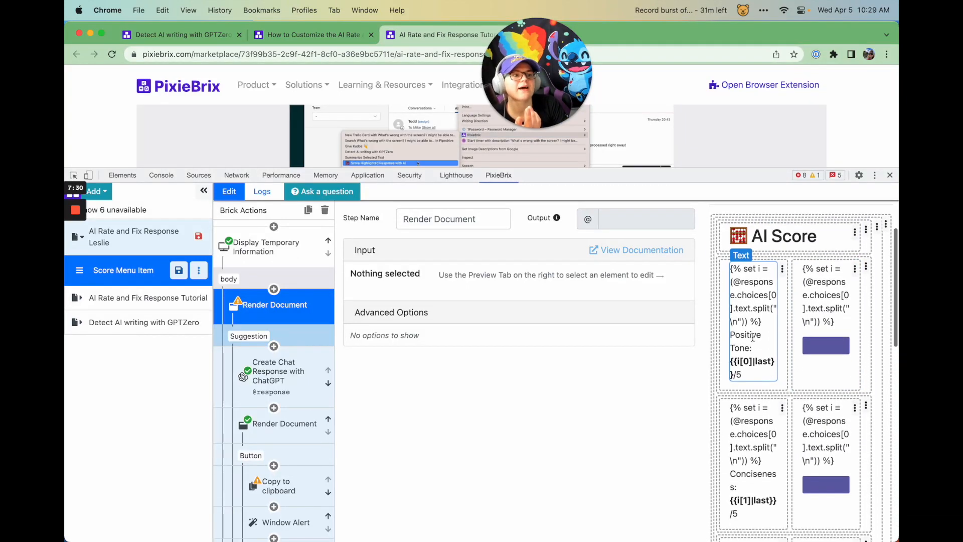
- Inspect the preview's Positive Tone and Conciseness elements, their score bars, the Selected Text element and the Rewrites brick element
{"action": "double_click", "coordinate": [744, 337]}
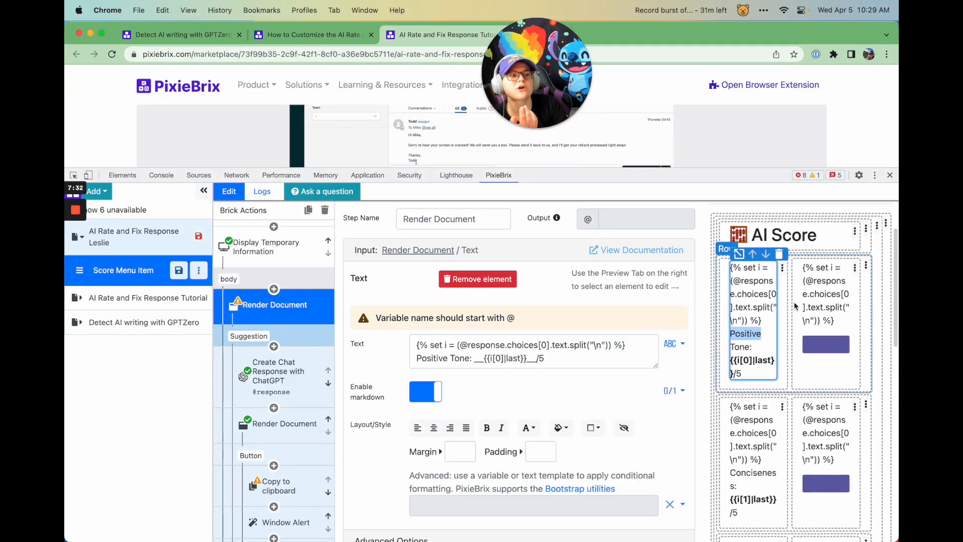
{"action": "left_click", "coordinate": [821, 303]}
{"action": "scroll", "coordinate": [763, 387], "scroll_direction": "down", "scroll_amount": 4}
{"action": "left_click", "coordinate": [761, 388]}
{"action": "left_click", "coordinate": [816, 351]}
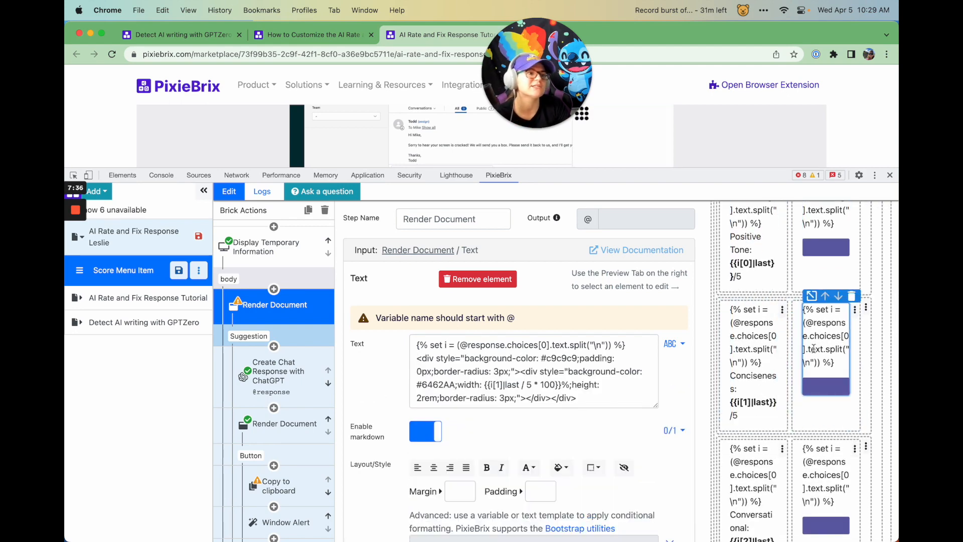
{"action": "scroll", "coordinate": [772, 386], "scroll_direction": "down", "scroll_amount": 9}
{"action": "scroll", "coordinate": [727, 424], "scroll_direction": "down", "scroll_amount": 9}
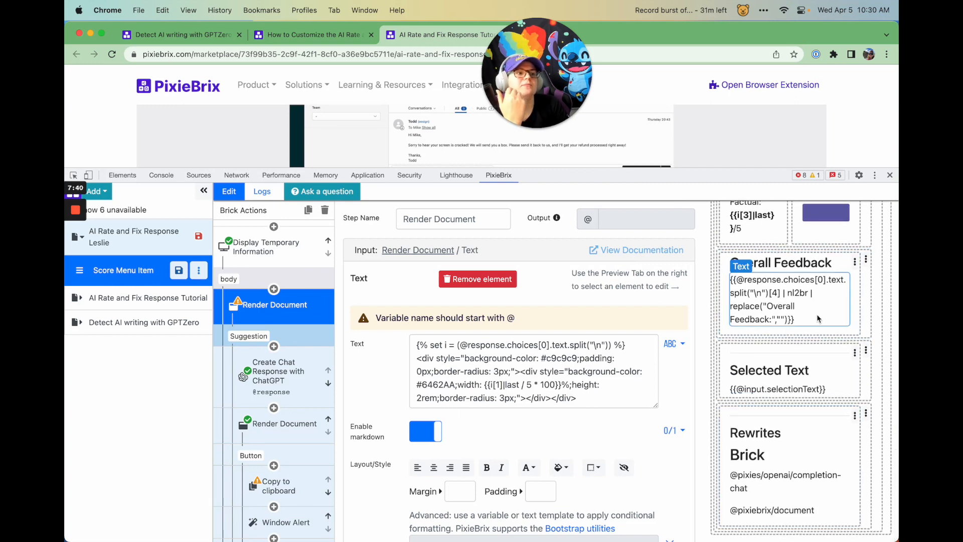
{"action": "left_click", "coordinate": [793, 381]}
{"action": "left_click", "coordinate": [823, 474]}
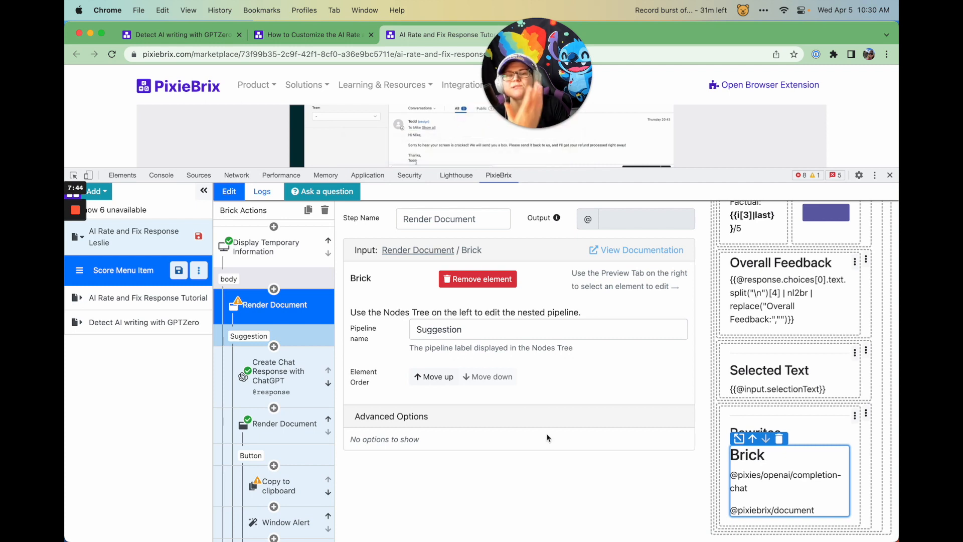
- Open the Create Chat Response with ChatGPT brick under Suggestion and view its place in the pipeline
{"action": "scroll", "coordinate": [271, 325], "scroll_direction": "down", "scroll_amount": 3}
{"action": "left_click", "coordinate": [281, 319]}
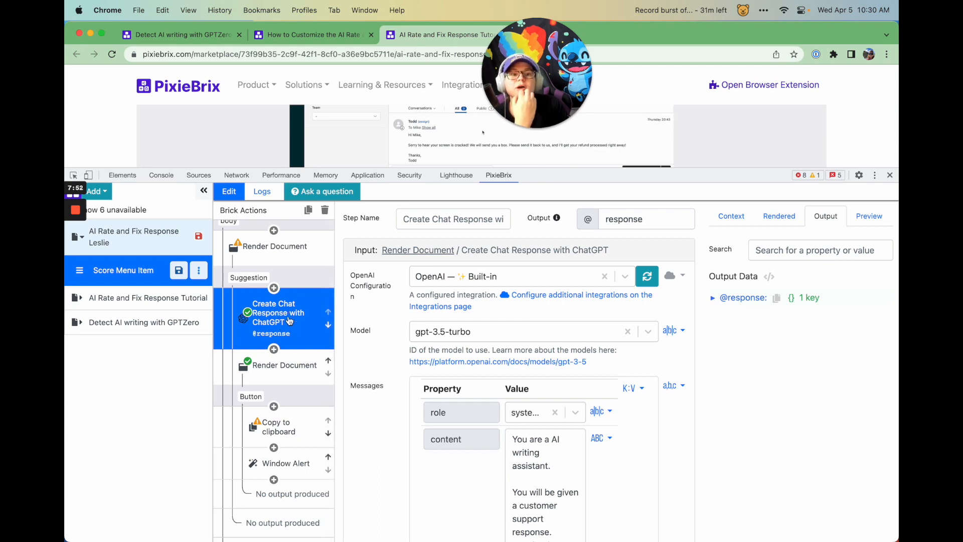
{"action": "scroll", "coordinate": [284, 327], "scroll_direction": "up", "scroll_amount": 5}
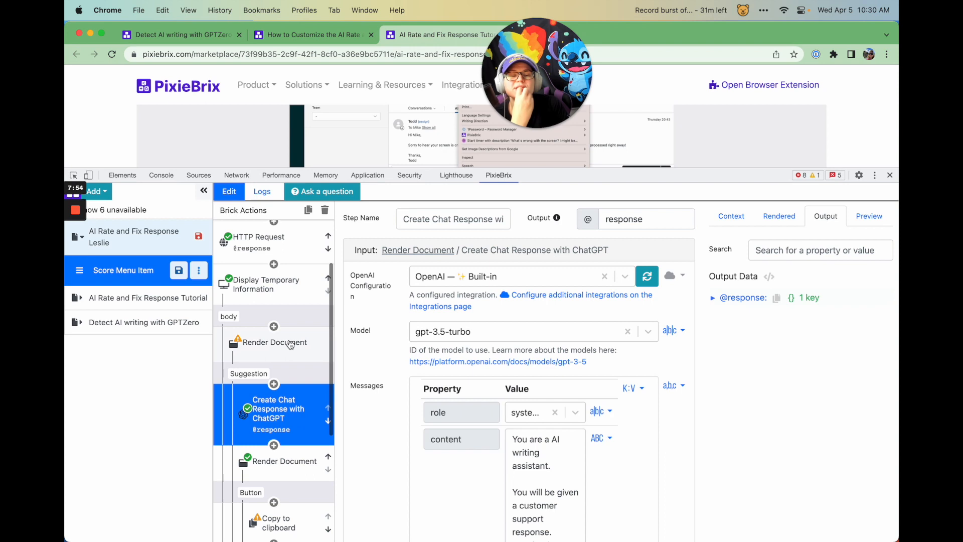
- Read through the Create Chat Response with ChatGPT brick's content prompt, including its rewrite instructions and sample responses
{"action": "scroll", "coordinate": [290, 344], "scroll_direction": "up", "scroll_amount": 1}
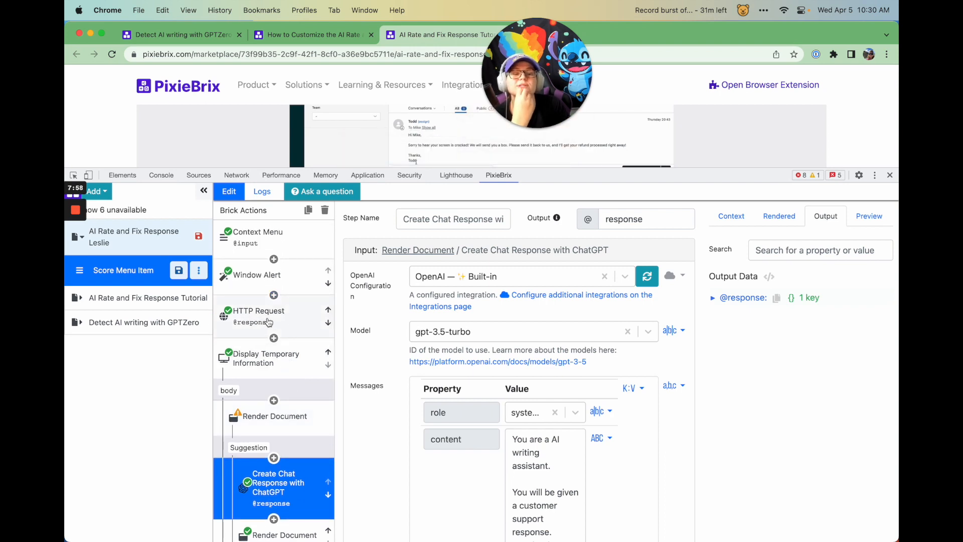
{"action": "scroll", "coordinate": [561, 418], "scroll_direction": "down", "scroll_amount": 5}
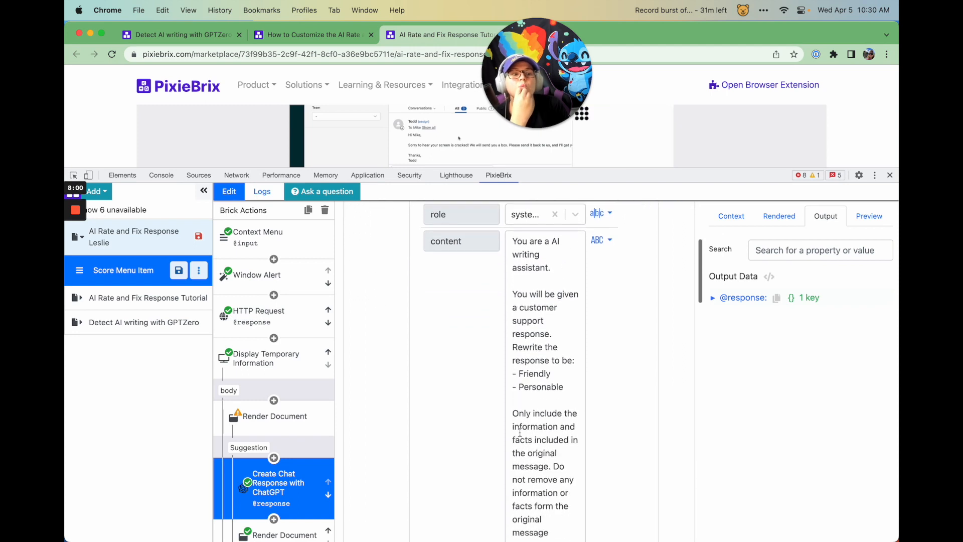
{"action": "left_click_drag", "start_coordinate": [510, 346], "coordinate": [567, 357]}
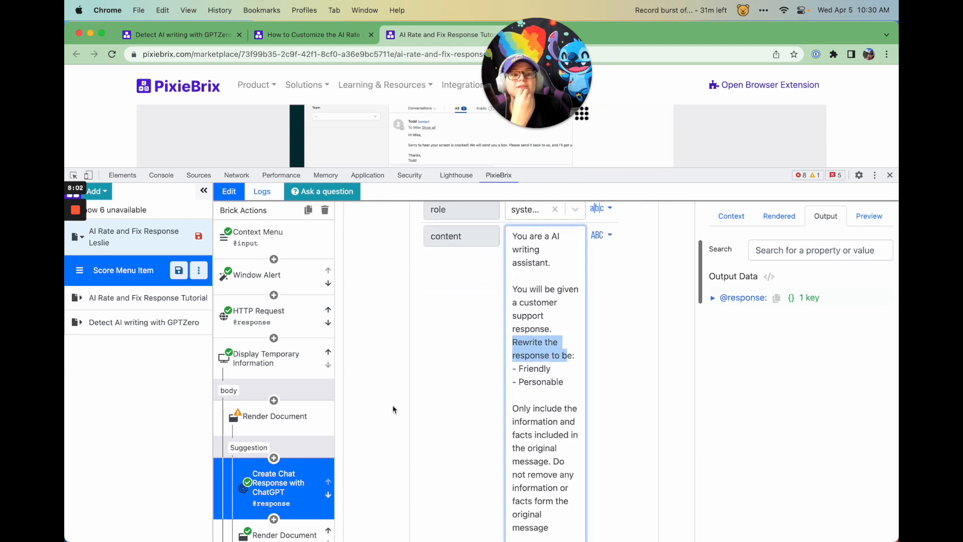
{"action": "scroll", "coordinate": [265, 386], "scroll_direction": "down", "scroll_amount": 3}
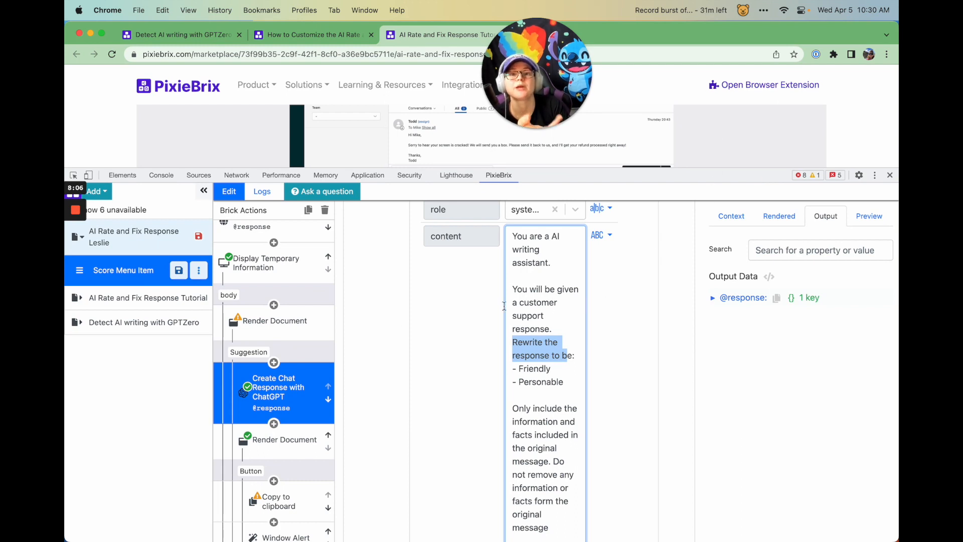
{"action": "scroll", "coordinate": [513, 393], "scroll_direction": "down", "scroll_amount": 3}
{"action": "scroll", "coordinate": [492, 362], "scroll_direction": "up", "scroll_amount": 7}
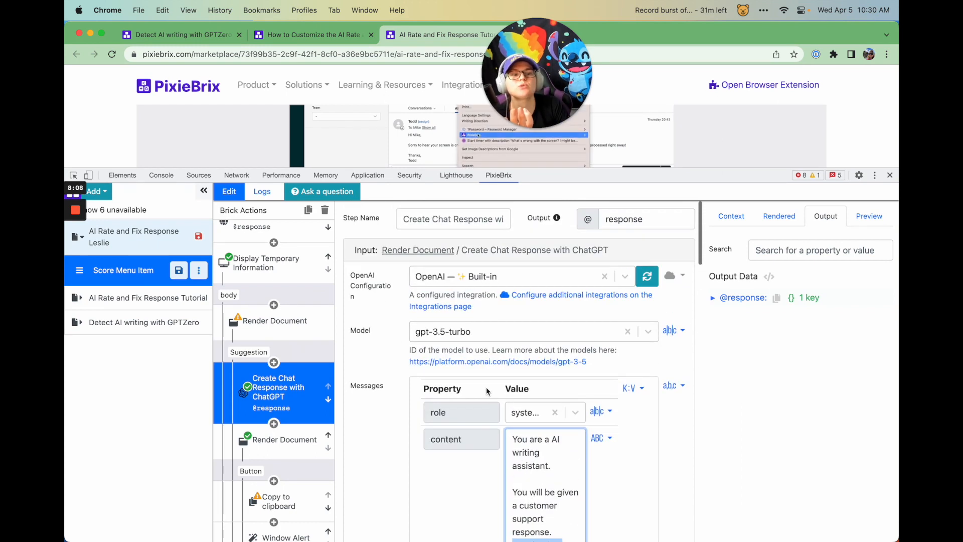
{"action": "scroll", "coordinate": [543, 398], "scroll_direction": "down", "scroll_amount": 10}
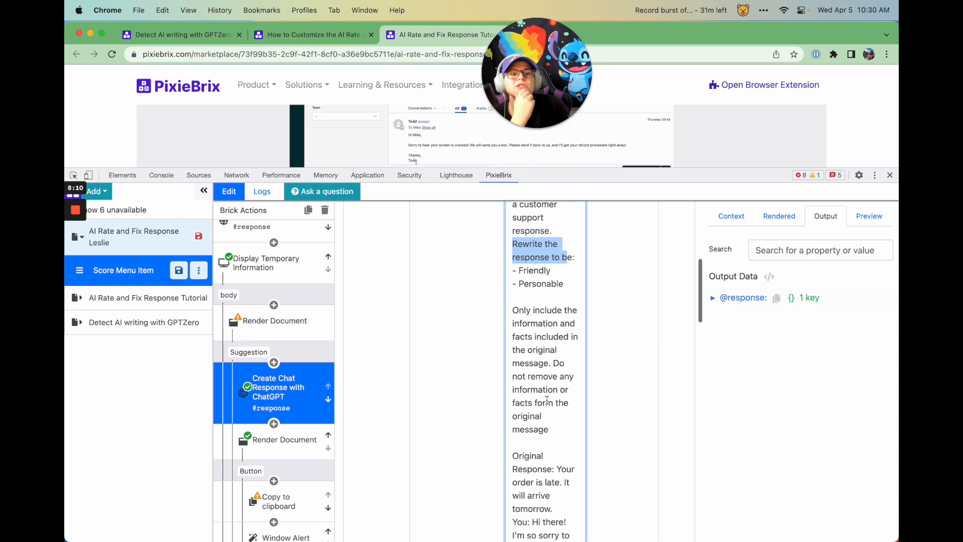
{"action": "scroll", "coordinate": [544, 398], "scroll_direction": "down", "scroll_amount": 2}
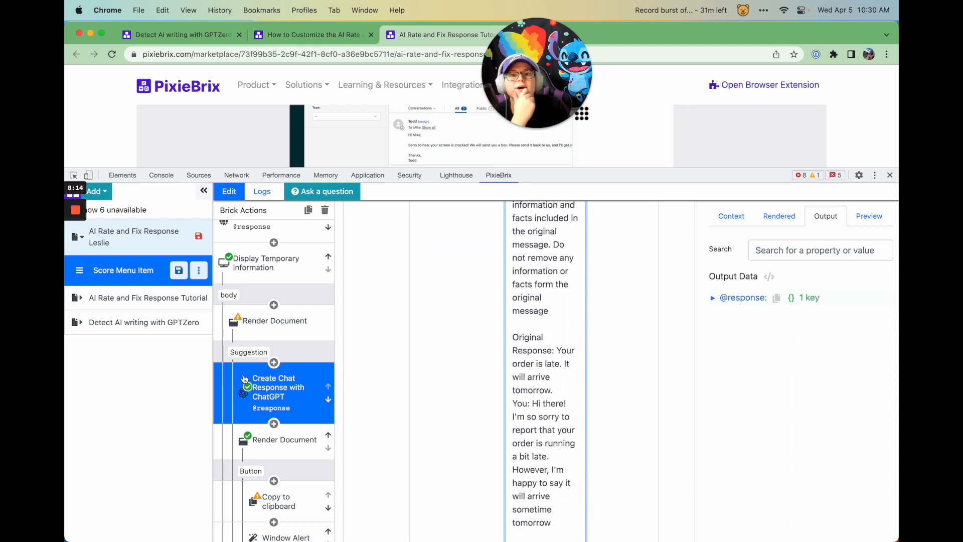
- Inspect the nested Render Document brick under Suggestion and the Copy to clipboard and Window Alert bricks under its Button
{"action": "scroll", "coordinate": [282, 365], "scroll_direction": "down", "scroll_amount": 3}
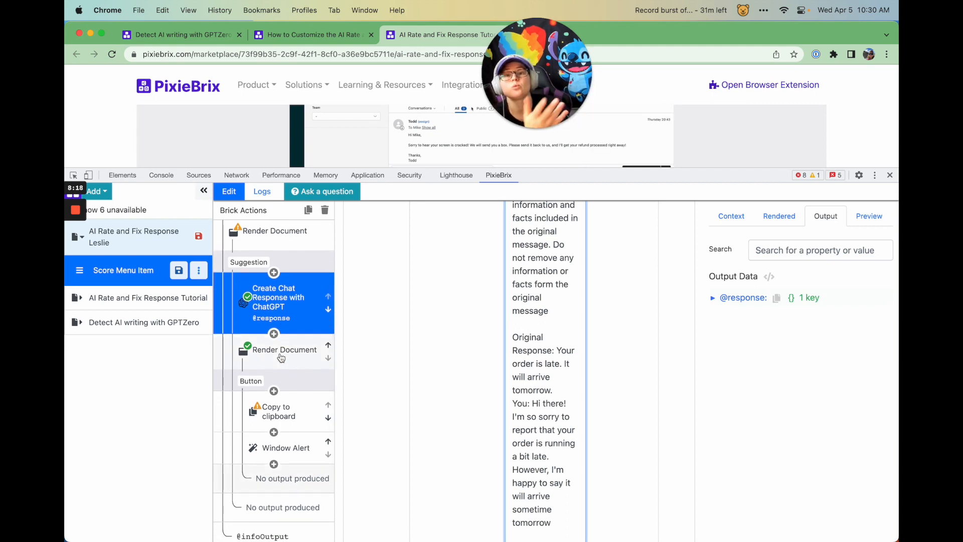
{"action": "scroll", "coordinate": [282, 358], "scroll_direction": "down", "scroll_amount": 2}
{"action": "left_click", "coordinate": [282, 294]}
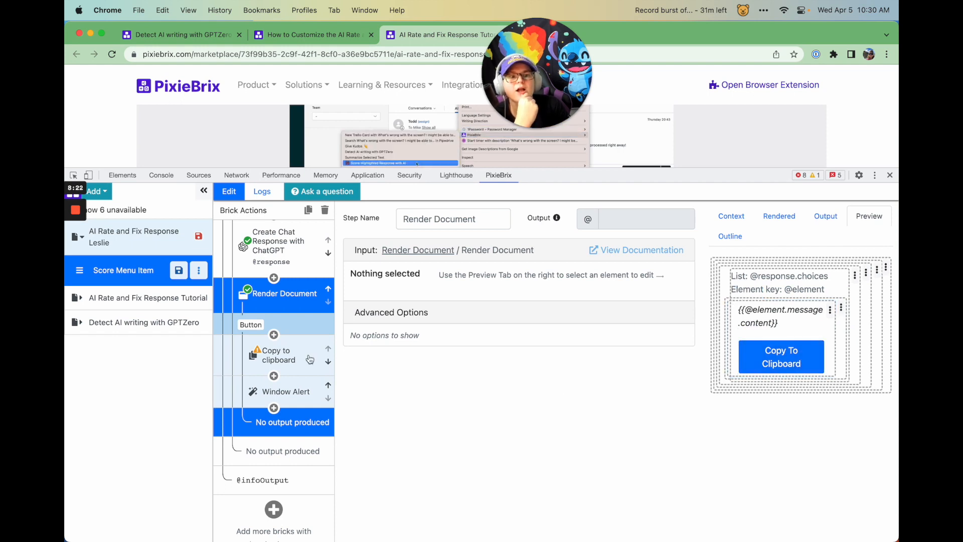
{"action": "left_click", "coordinate": [293, 364]}
{"action": "left_click", "coordinate": [297, 393]}
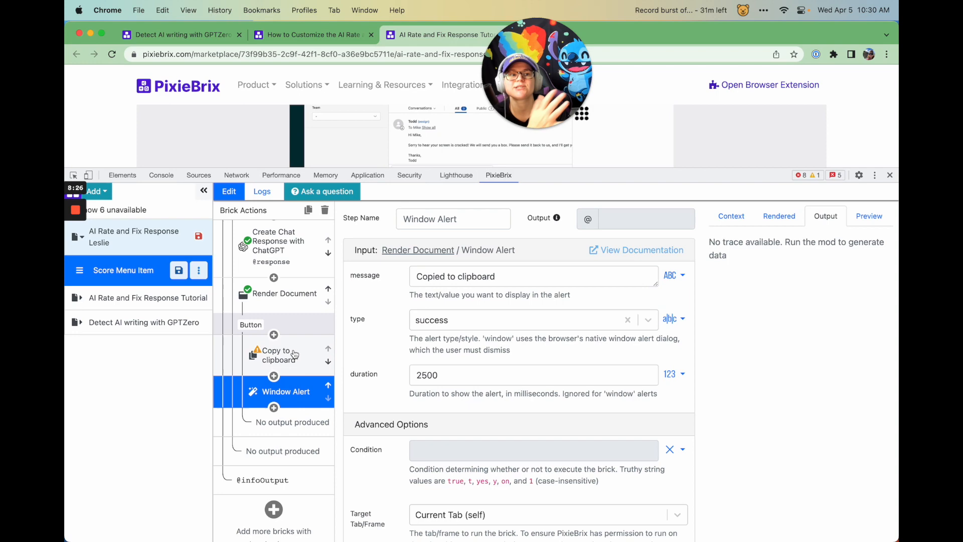
{"action": "scroll", "coordinate": [295, 353], "scroll_direction": "up", "scroll_amount": 5}
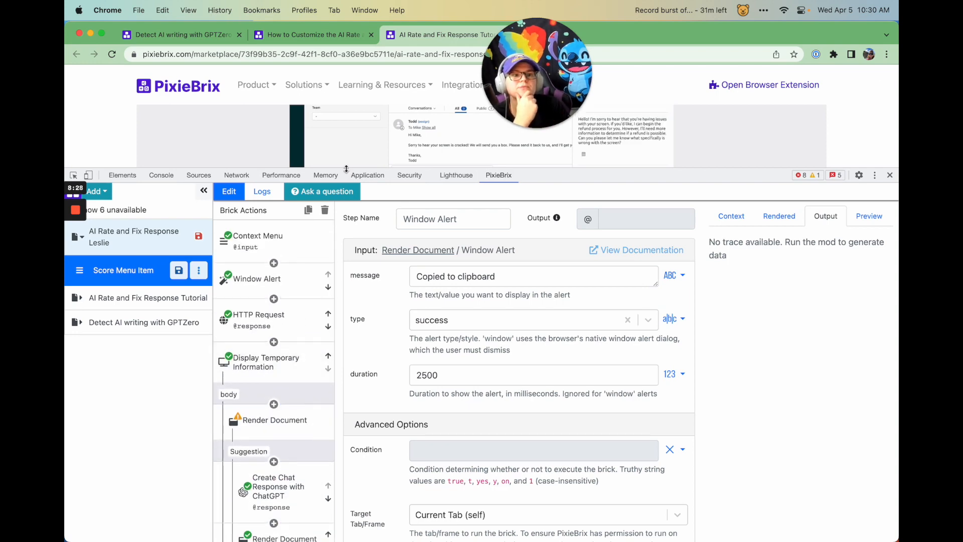
- Shrink the page editor, switch to the customization tutorial and find its "Changing a brick" section
{"action": "left_click_drag", "start_coordinate": [347, 170], "coordinate": [351, 351]}
{"action": "key", "text": "ctrl+shift+Tab"}
{"action": "scroll", "coordinate": [354, 250], "scroll_direction": "down", "scroll_amount": 15}
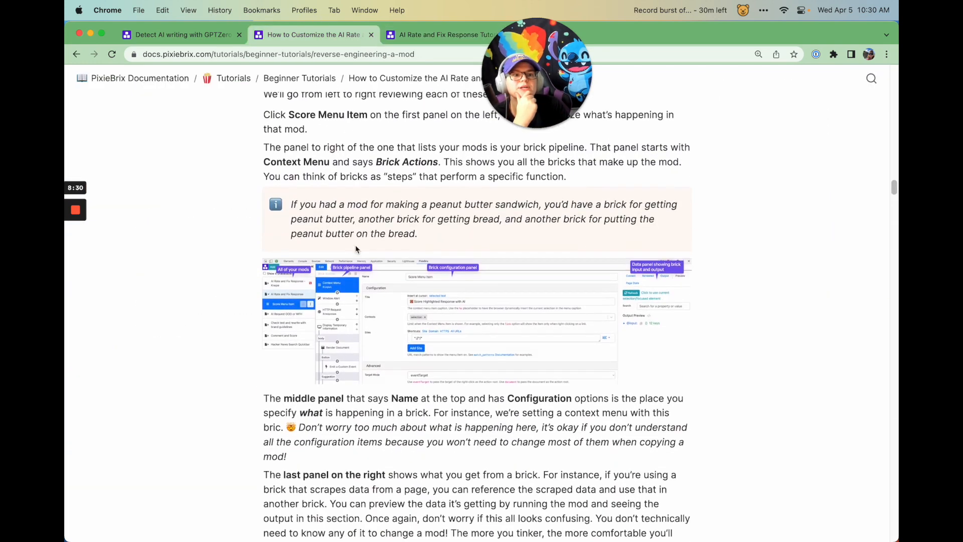
{"action": "scroll", "coordinate": [356, 248], "scroll_direction": "down", "scroll_amount": 8}
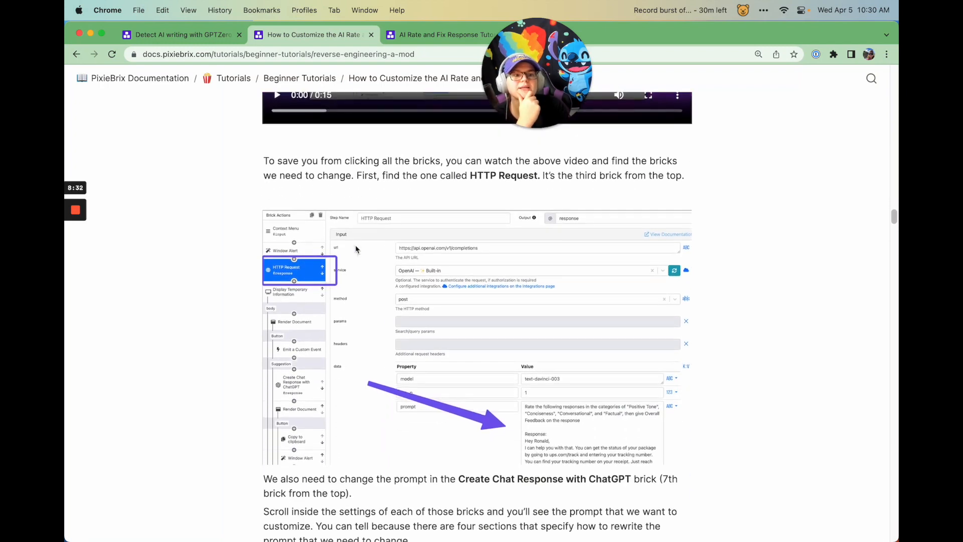
{"action": "scroll", "coordinate": [401, 235], "scroll_direction": "down", "scroll_amount": 10}
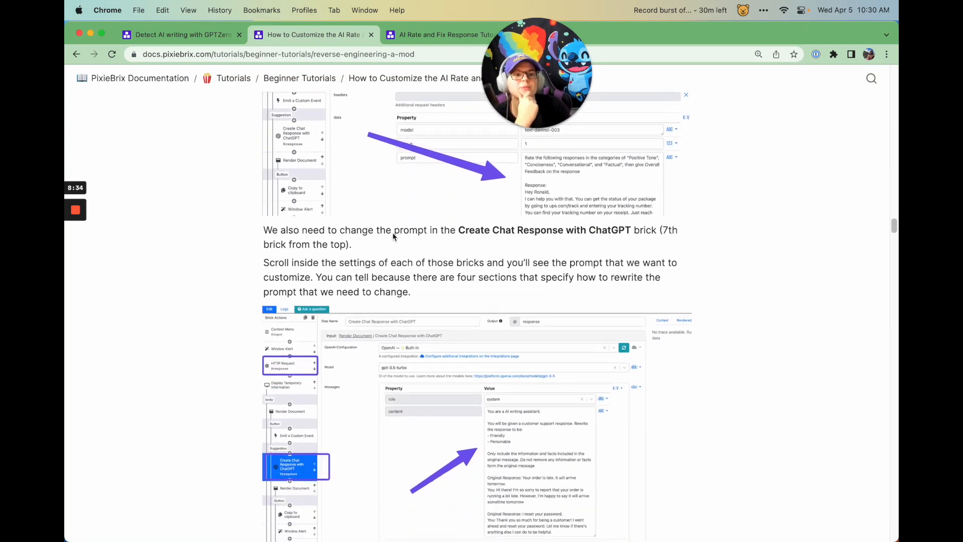
{"action": "scroll", "coordinate": [402, 246], "scroll_direction": "down", "scroll_amount": 3}
{"action": "scroll", "coordinate": [401, 247], "scroll_direction": "up", "scroll_amount": 2}
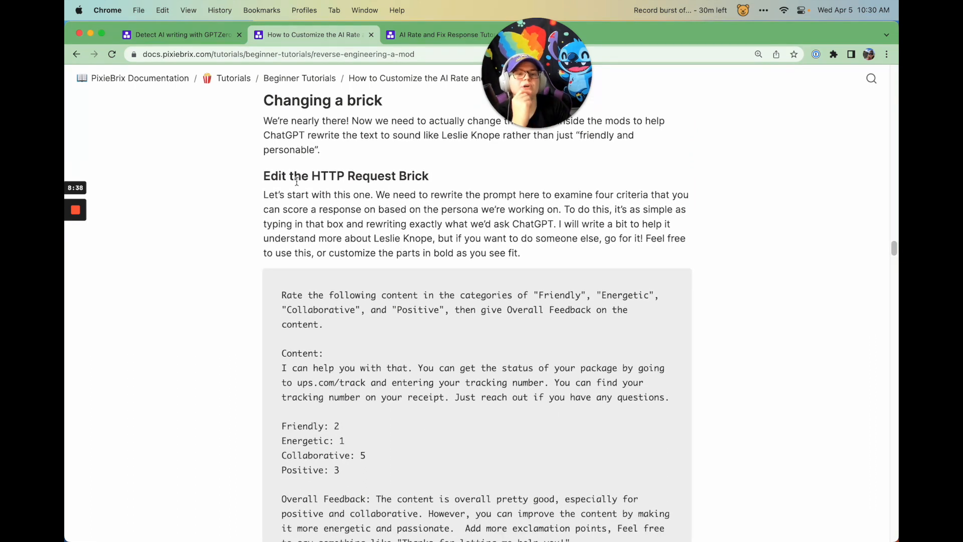
- Read the tutorial's "Edit the HTTP Request Brick" instructions and the beginning of its sample rating prompt
{"action": "left_click_drag", "start_coordinate": [273, 177], "coordinate": [388, 176]}
{"action": "left_click", "coordinate": [389, 176]}
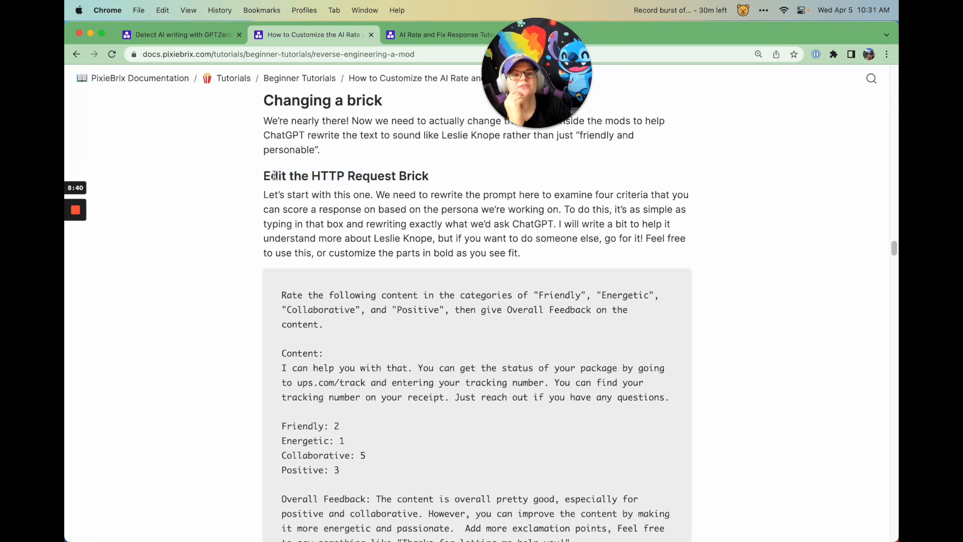
{"action": "left_click_drag", "start_coordinate": [374, 181], "coordinate": [420, 181]}
{"action": "left_click", "coordinate": [428, 195]}
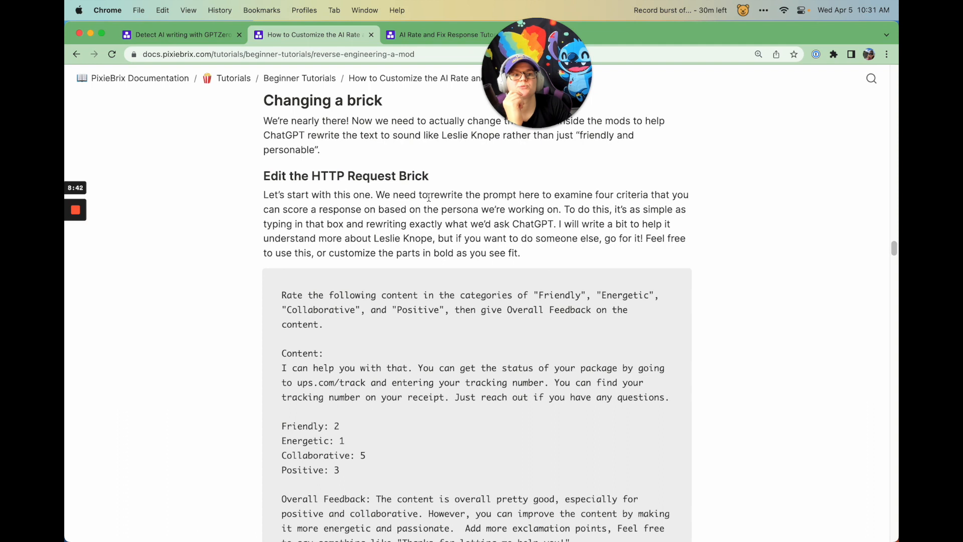
{"action": "scroll", "coordinate": [347, 220], "scroll_direction": "down", "scroll_amount": 2}
{"action": "left_click_drag", "start_coordinate": [292, 232], "coordinate": [374, 298]}
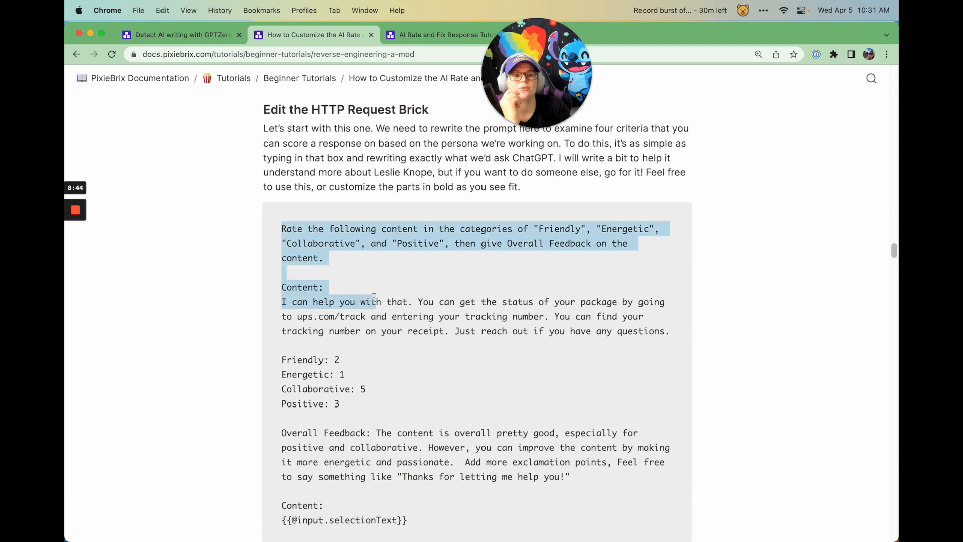
{"action": "scroll", "coordinate": [401, 293], "scroll_direction": "down", "scroll_amount": 1}
{"action": "left_click", "coordinate": [401, 289]}
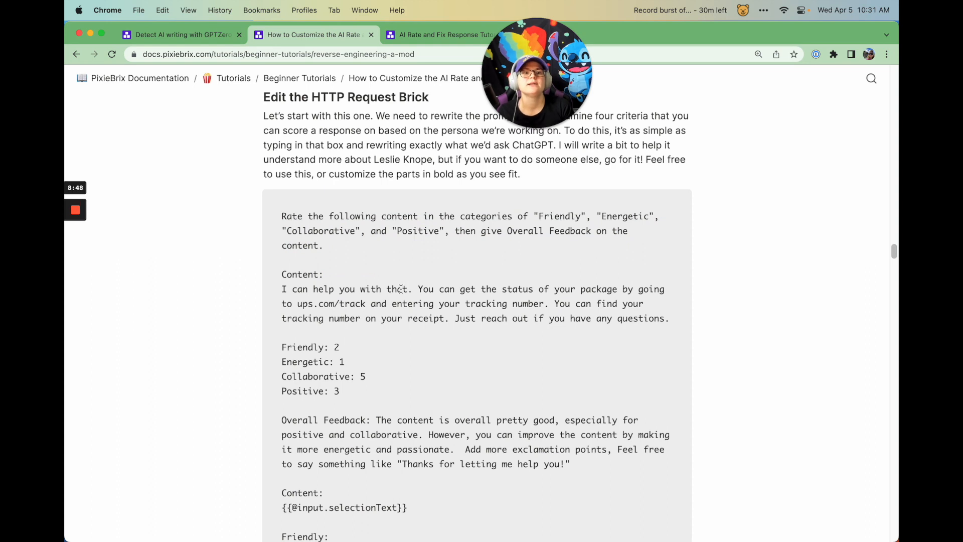
- Copy the tutorial's entire HTTP Request prompt, from "Rate the following content" through the final "Friendly:"
{"action": "scroll", "coordinate": [396, 286], "scroll_direction": "down", "scroll_amount": 5}
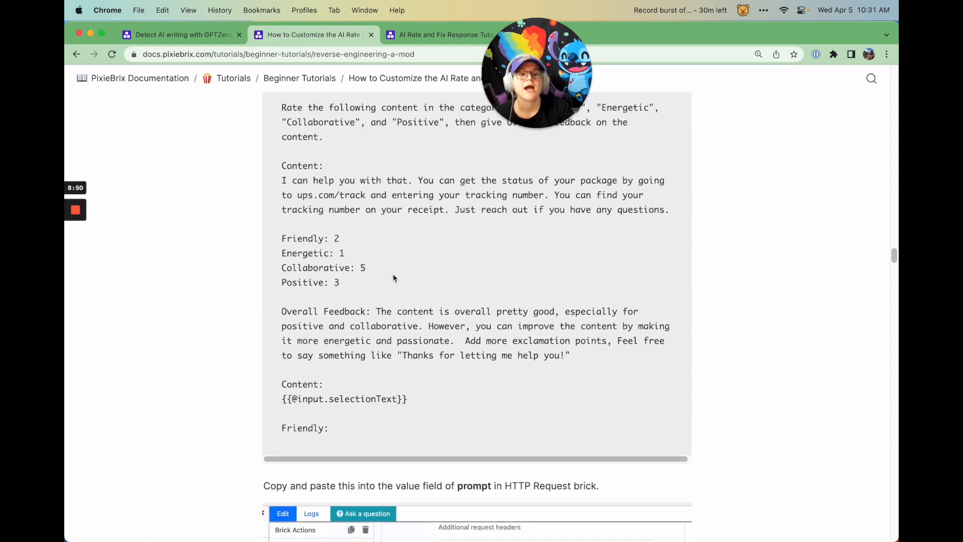
{"action": "scroll", "coordinate": [392, 273], "scroll_direction": "up", "scroll_amount": 2}
{"action": "left_click_drag", "start_coordinate": [281, 143], "coordinate": [415, 454]}
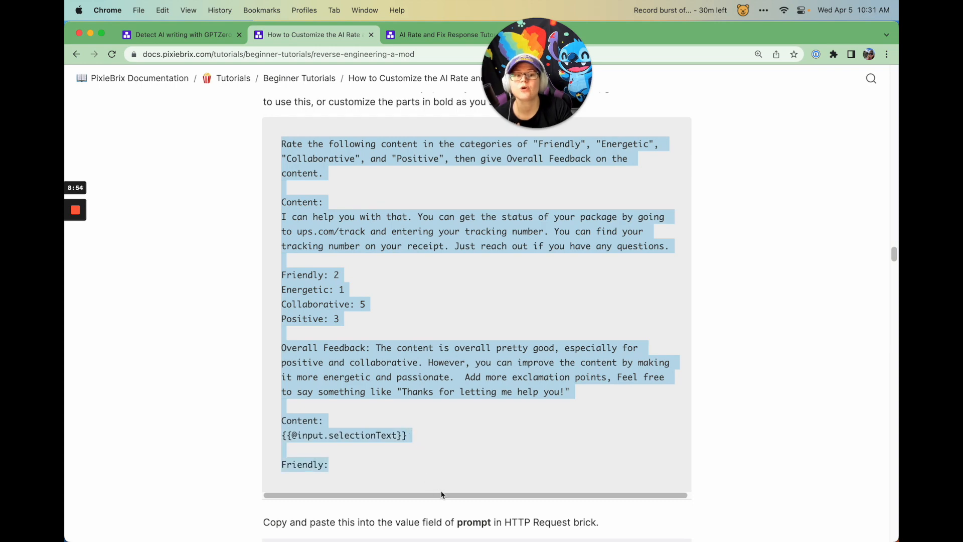
{"action": "scroll", "coordinate": [415, 430], "scroll_direction": "up", "scroll_amount": 1}
{"action": "key", "text": "super+c"}
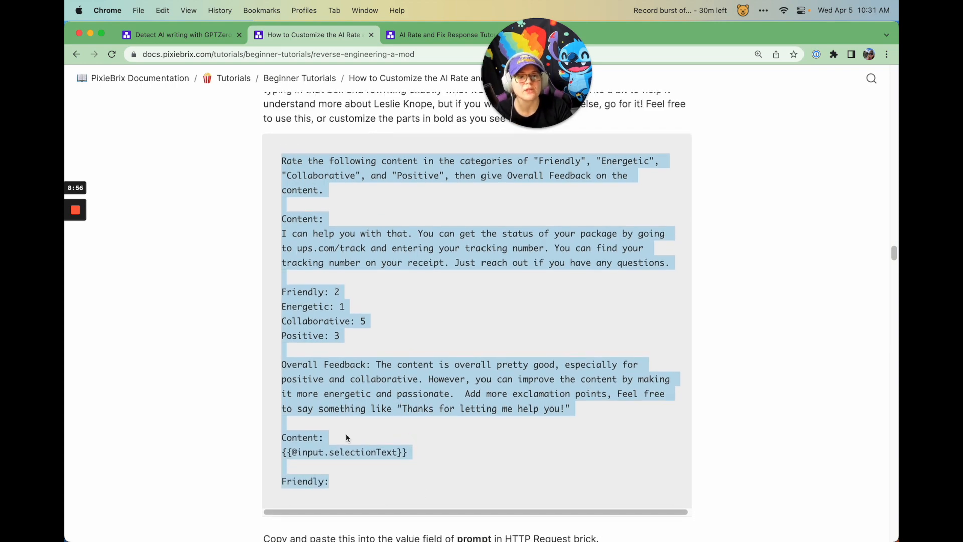
- Replace the HTTP Request brick's prompt value in the Leslie mod with the copied Friendly, Energetic, Collaborative and Positive rating prompt
{"action": "left_click", "coordinate": [432, 34]}
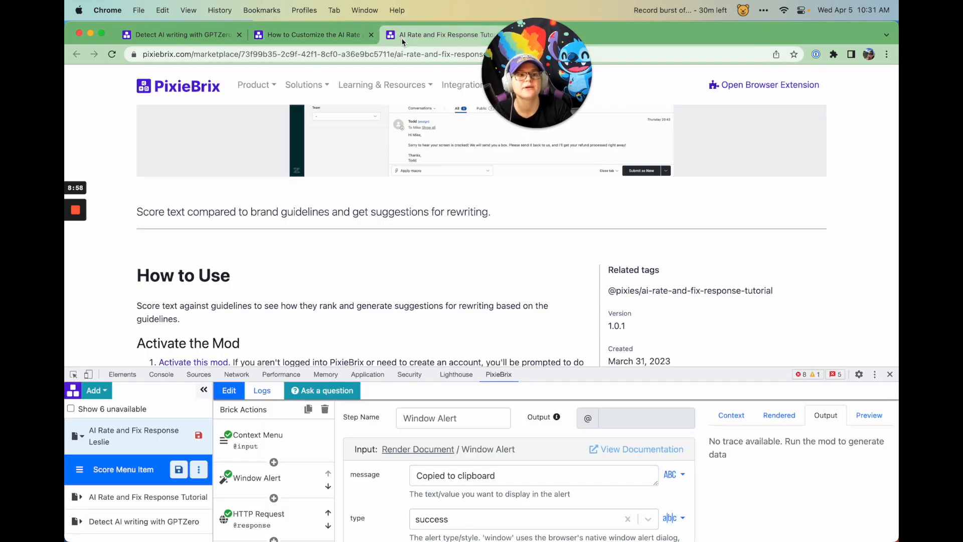
{"action": "left_click_drag", "start_coordinate": [460, 366], "coordinate": [459, 149]}
{"action": "left_click", "coordinate": [258, 297]}
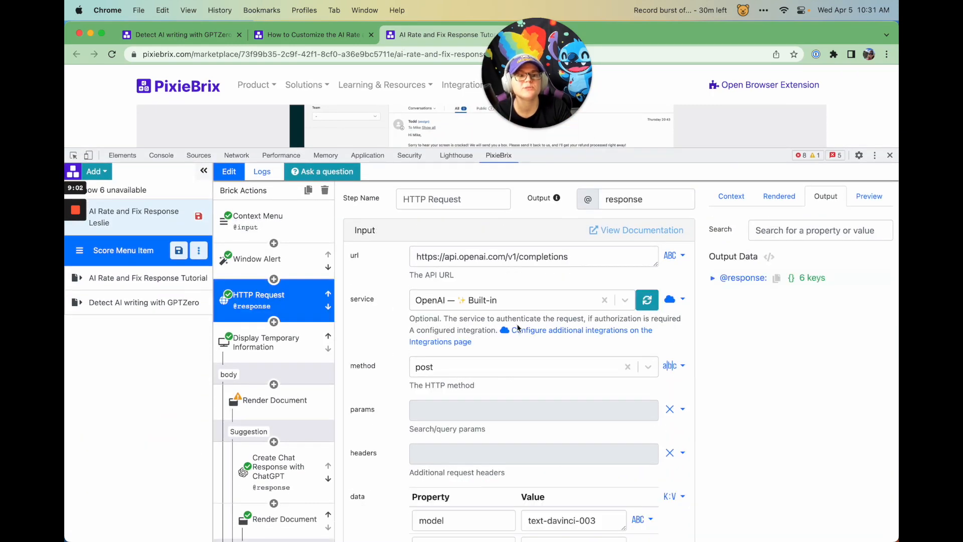
{"action": "scroll", "coordinate": [517, 324], "scroll_direction": "down", "scroll_amount": 10}
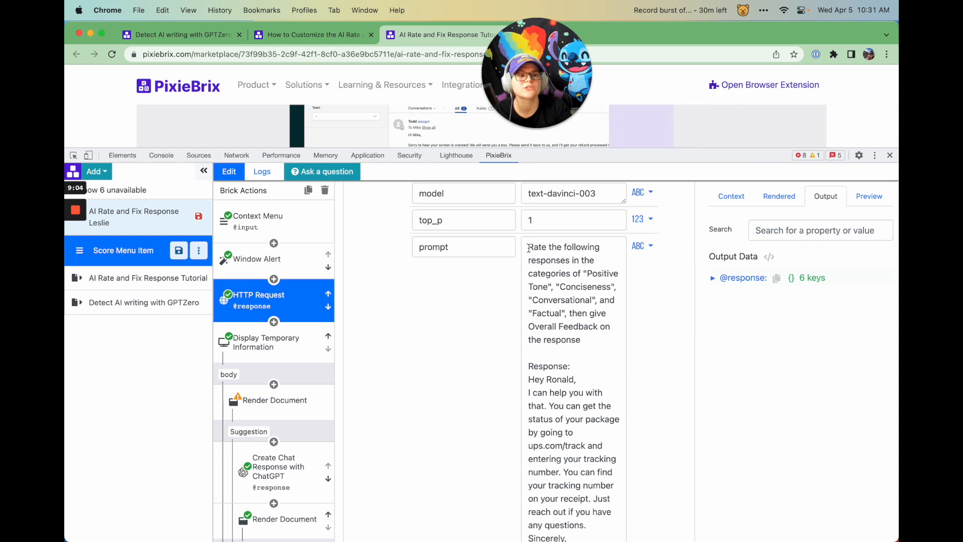
{"action": "left_click_drag", "start_coordinate": [530, 249], "coordinate": [577, 541]}
{"action": "key", "text": "BackSpace"}
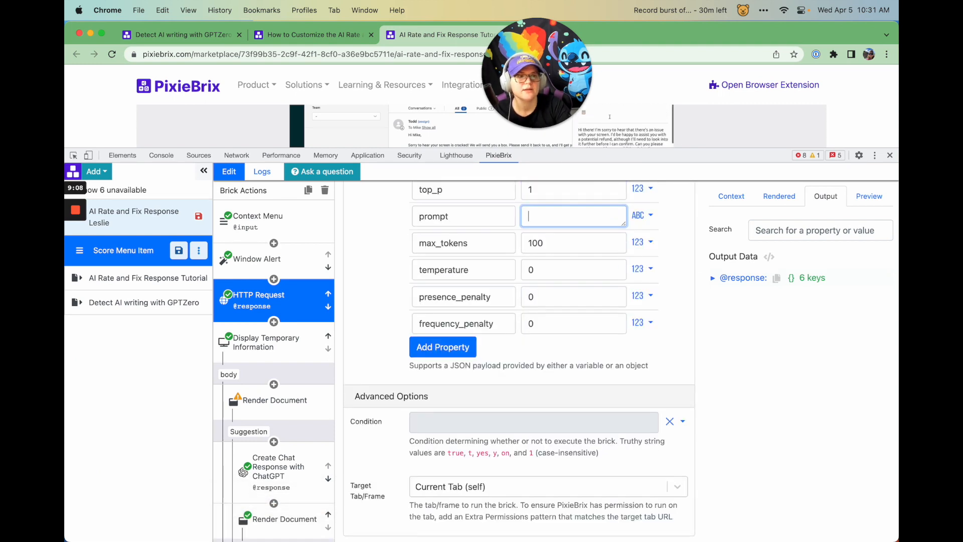
{"action": "key", "text": "ctrl+v"}
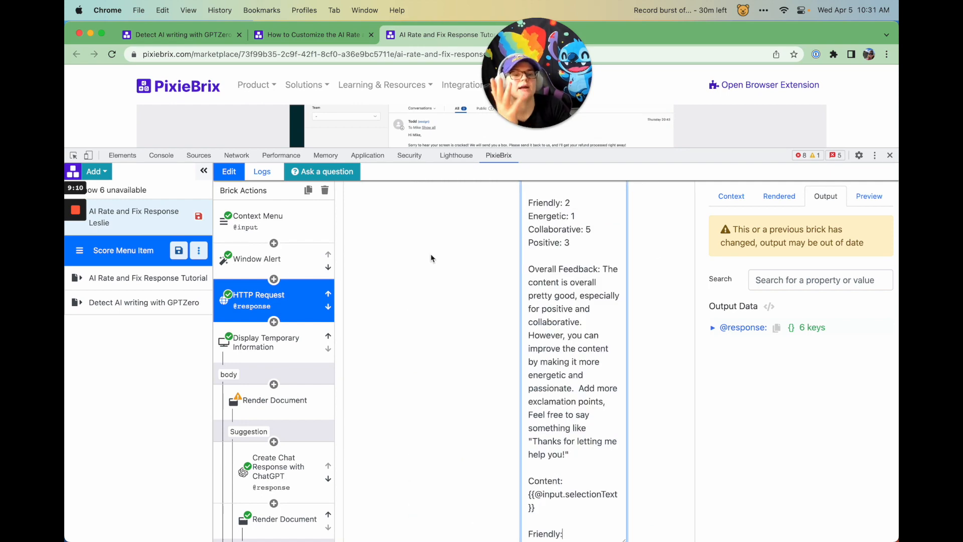
- Return to the tutorial and go past the HTTP Request checkpoint to the "Edit the Create Chat Response with ChatGPT Brick" prompt
{"action": "left_click", "coordinate": [291, 36]}
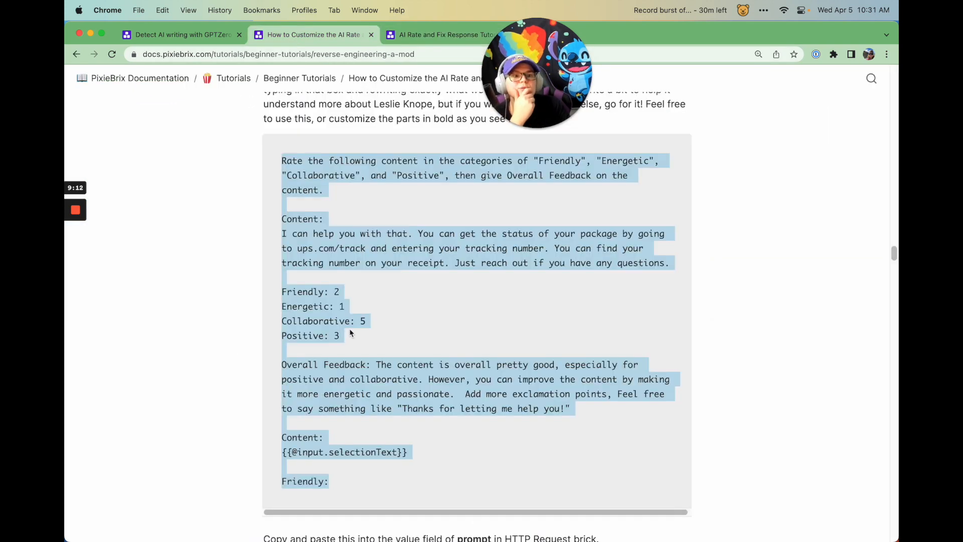
{"action": "scroll", "coordinate": [350, 333], "scroll_direction": "down", "scroll_amount": 6}
{"action": "scroll", "coordinate": [572, 274], "scroll_direction": "down", "scroll_amount": 6}
{"action": "scroll", "coordinate": [573, 367], "scroll_direction": "down", "scroll_amount": 8}
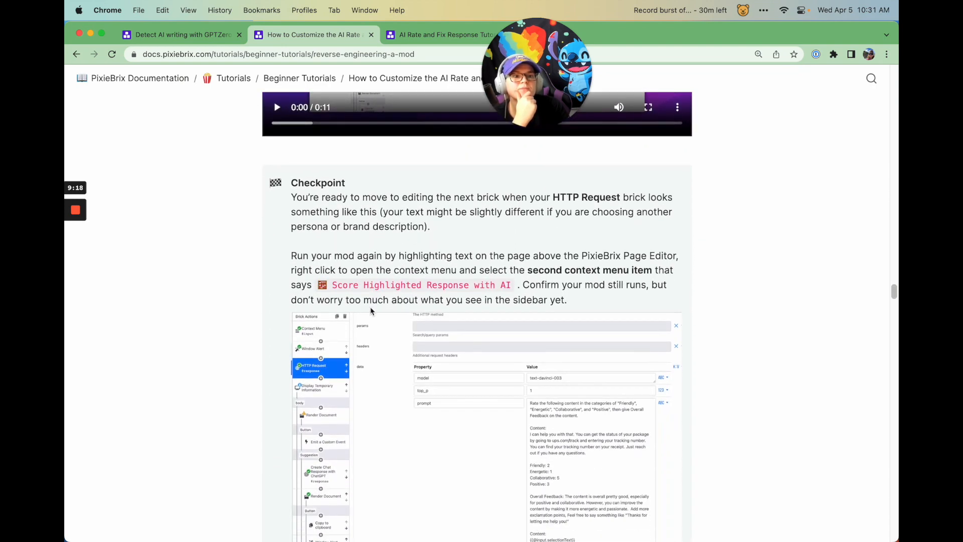
{"action": "scroll", "coordinate": [536, 285], "scroll_direction": "down", "scroll_amount": 6}
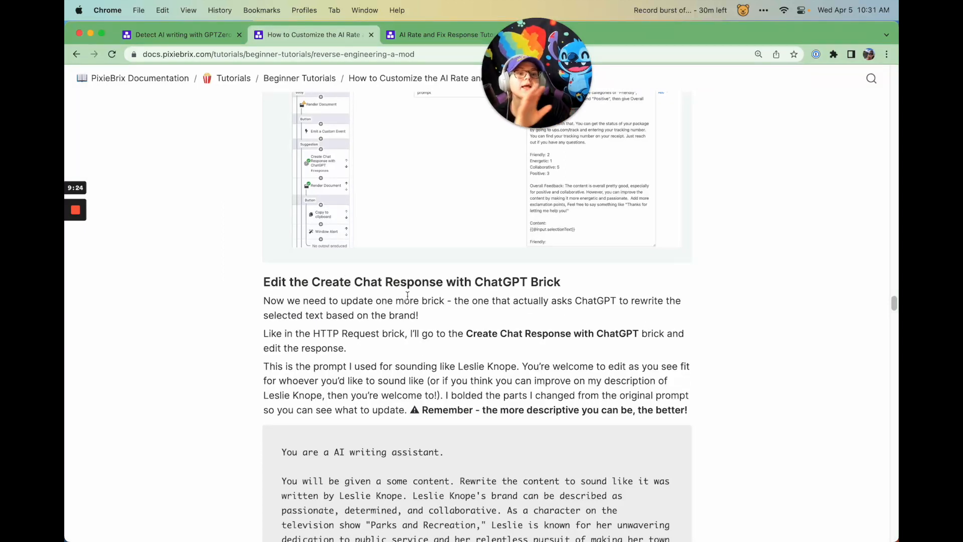
{"action": "scroll", "coordinate": [407, 295], "scroll_direction": "down", "scroll_amount": 2}
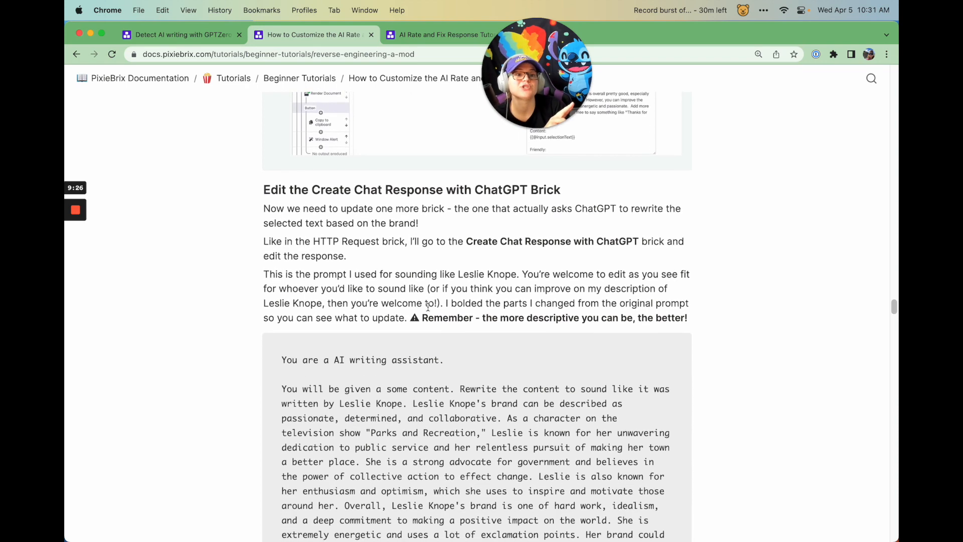
{"action": "scroll", "coordinate": [428, 306], "scroll_direction": "down", "scroll_amount": 1}
{"action": "scroll", "coordinate": [427, 305], "scroll_direction": "down", "scroll_amount": 3}
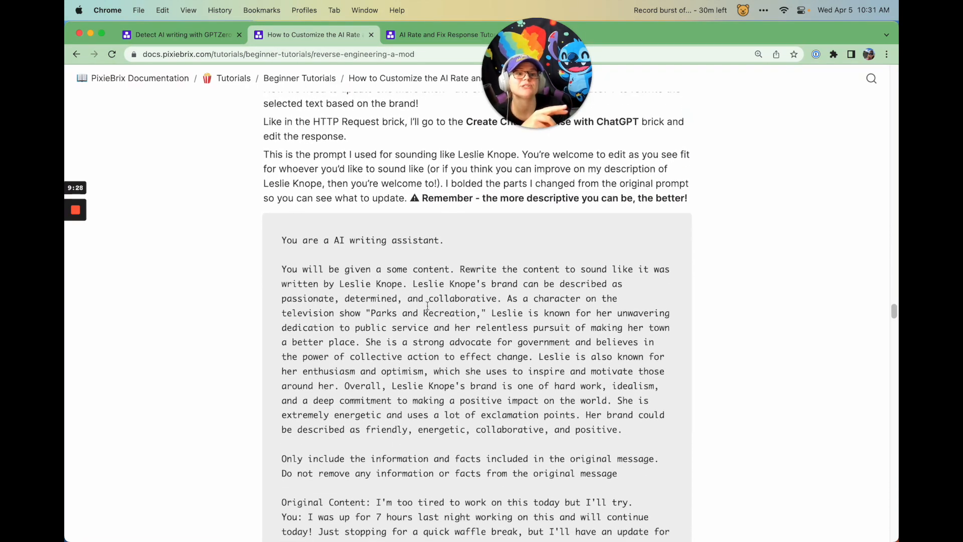
- Copy the full Leslie Knope writing assistant prompt, from "You are a AI writing assistant" to "Wow wow wow!", and return to the mod's page
{"action": "left_click_drag", "start_coordinate": [286, 188], "coordinate": [323, 539]}
{"action": "scroll", "coordinate": [423, 408], "scroll_direction": "down", "scroll_amount": 4}
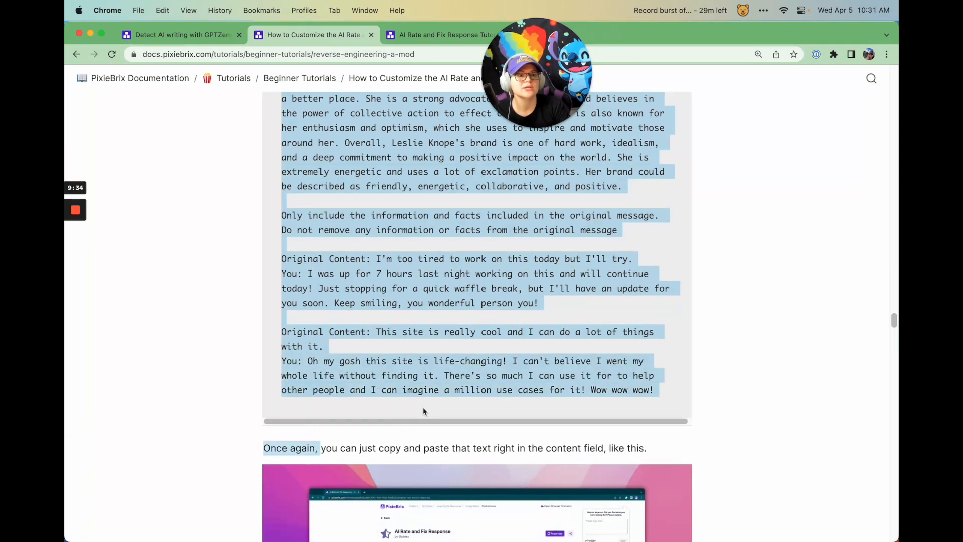
{"action": "left_click_drag", "start_coordinate": [423, 408], "coordinate": [544, 413]}
{"action": "left_click_drag", "start_coordinate": [655, 394], "coordinate": [283, 526]}
{"action": "scroll", "coordinate": [340, 100], "scroll_direction": "up", "scroll_amount": 12}
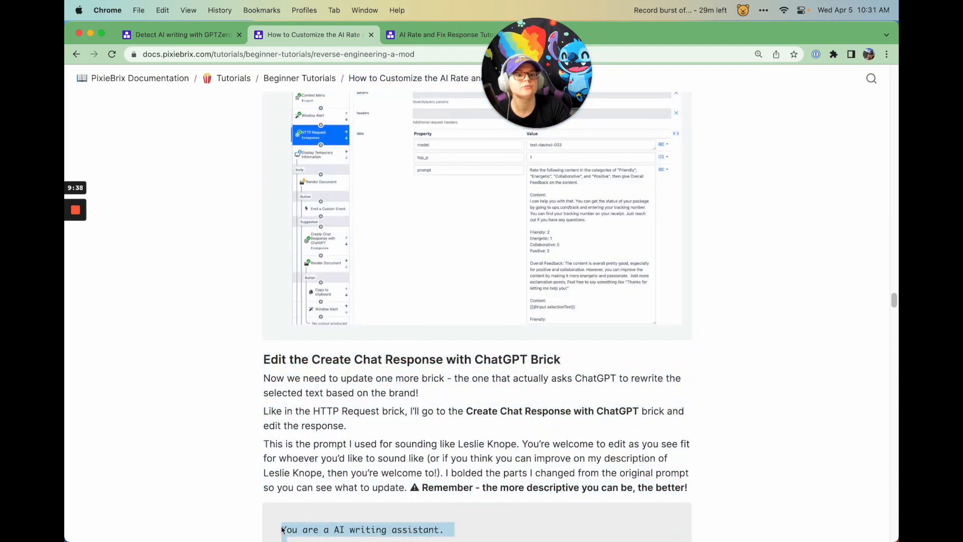
{"action": "left_click", "coordinate": [423, 33]}
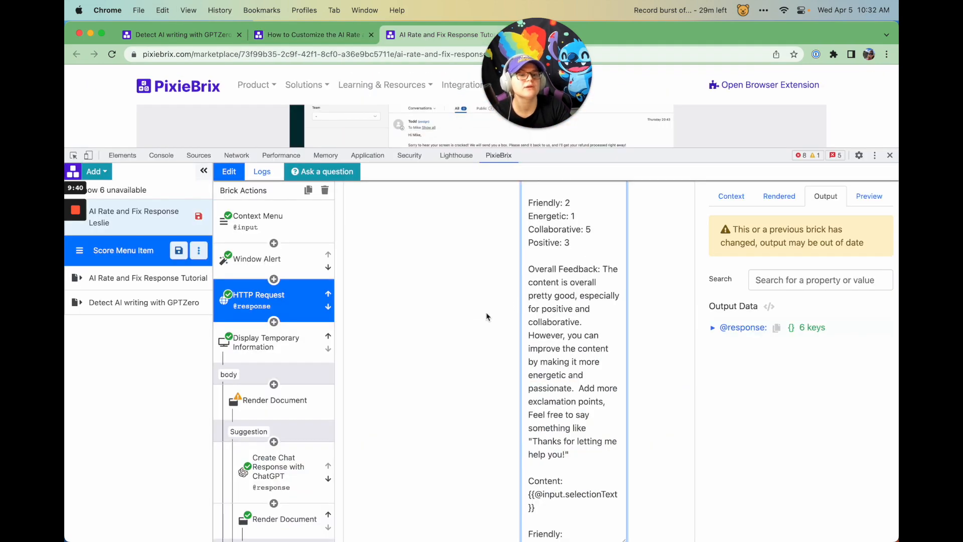
- Replace the system message content in the Create Chat Response with ChatGPT brick with the copied Leslie Knope writing assistant prompt
{"action": "left_click", "coordinate": [264, 486]}
{"action": "scroll", "coordinate": [552, 409], "scroll_direction": "down", "scroll_amount": 3}
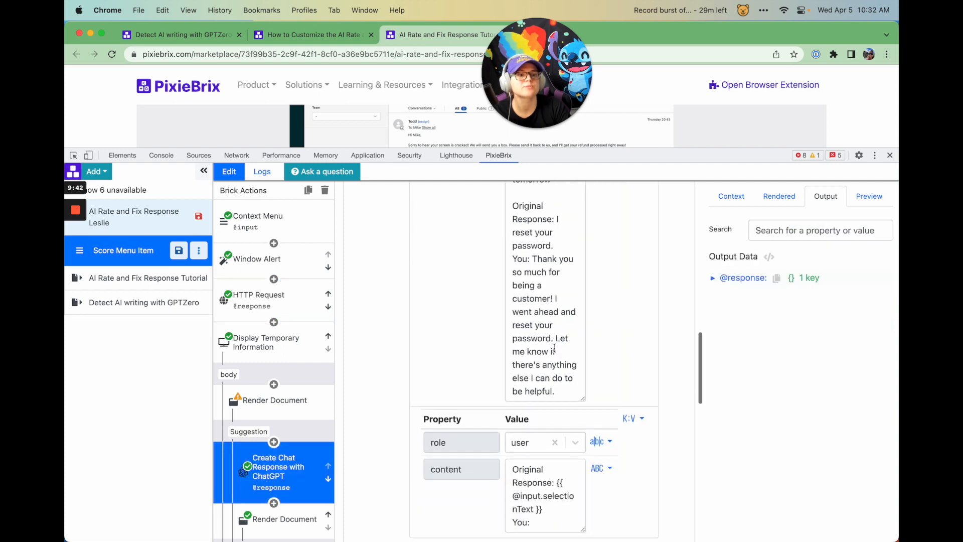
{"action": "scroll", "coordinate": [552, 409], "scroll_direction": "down", "scroll_amount": 2}
{"action": "scroll", "coordinate": [551, 409], "scroll_direction": "up", "scroll_amount": 4}
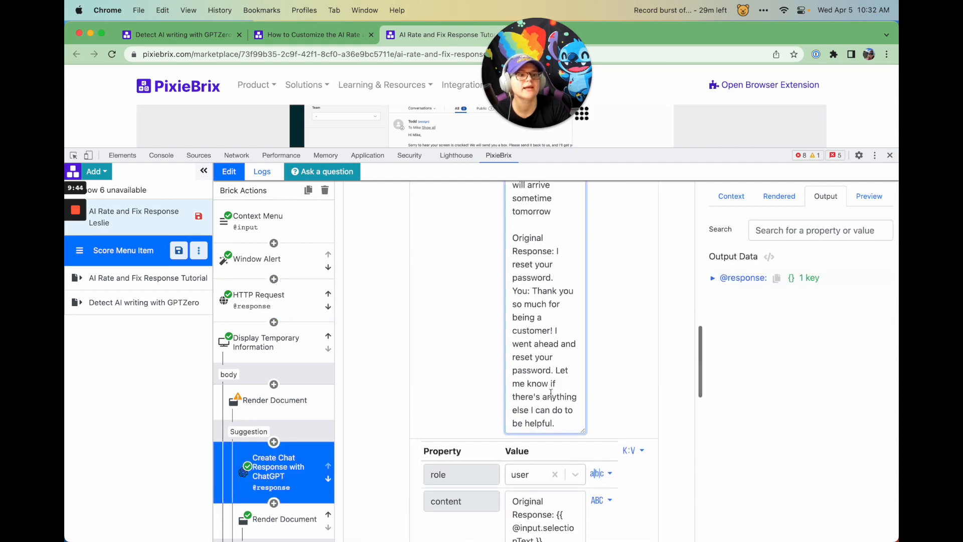
{"action": "triple_click", "coordinate": [551, 394]}
{"action": "key", "text": "super+a"}
{"action": "scroll", "coordinate": [551, 392], "scroll_direction": "up", "scroll_amount": 10}
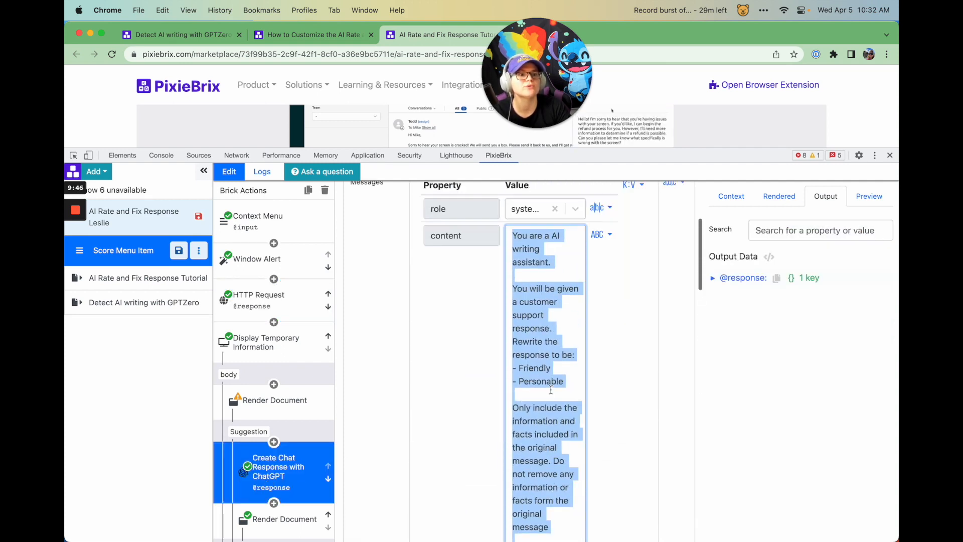
{"action": "key", "text": "super+v"}
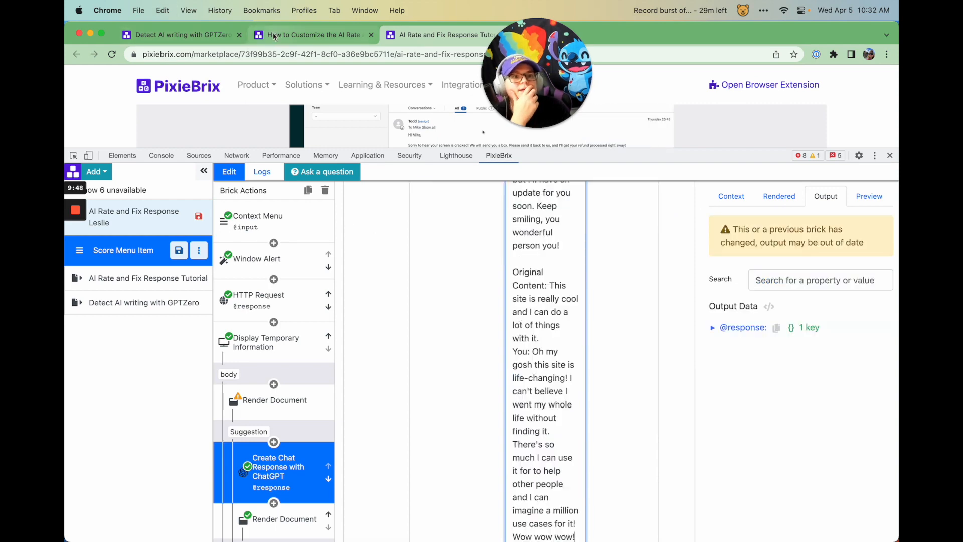
- Check the tutorial's next instruction and change "Original Response" to "Original Content" in the ChatGPT brick's user message content
{"action": "left_click", "coordinate": [268, 33]}
{"action": "scroll", "coordinate": [400, 230], "scroll_direction": "down", "scroll_amount": 14}
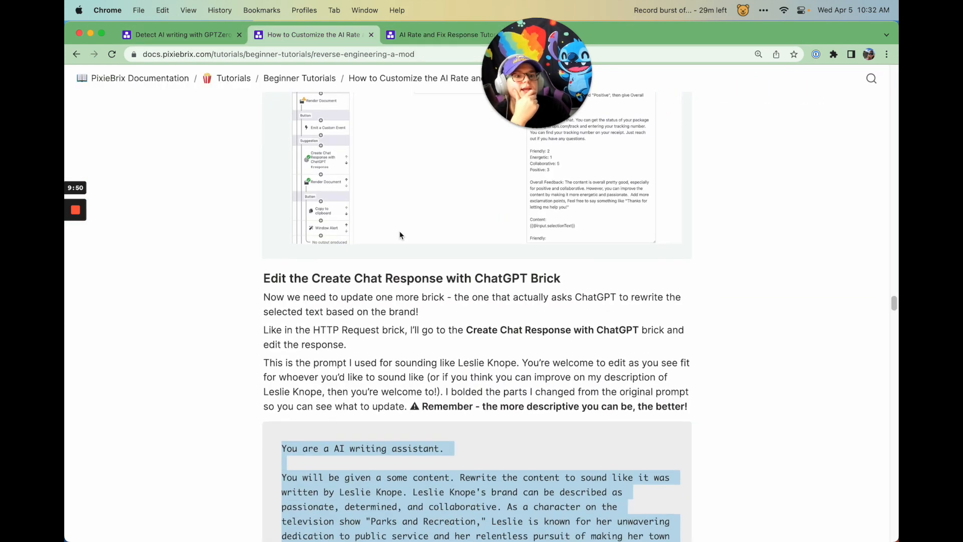
{"action": "scroll", "coordinate": [399, 230], "scroll_direction": "down", "scroll_amount": 5}
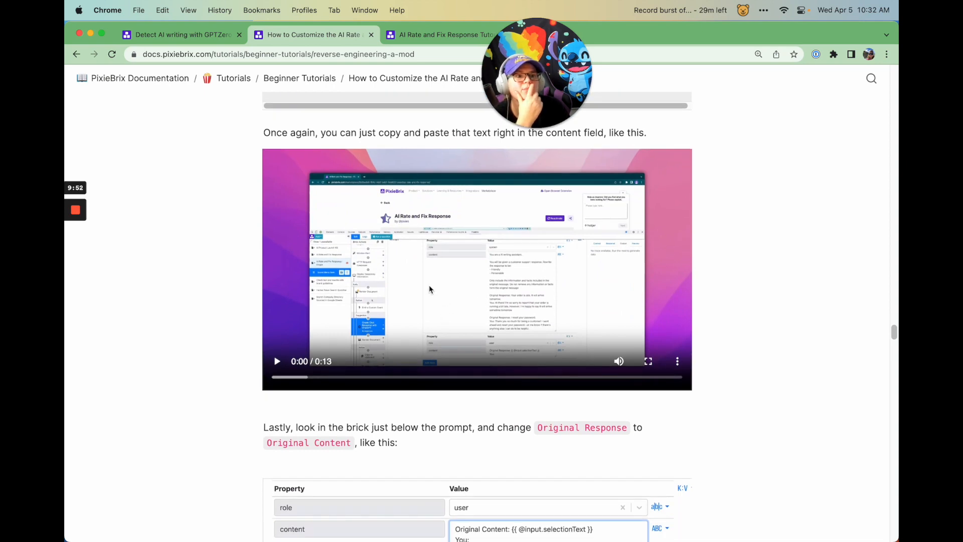
{"action": "scroll", "coordinate": [441, 311], "scroll_direction": "down", "scroll_amount": 5}
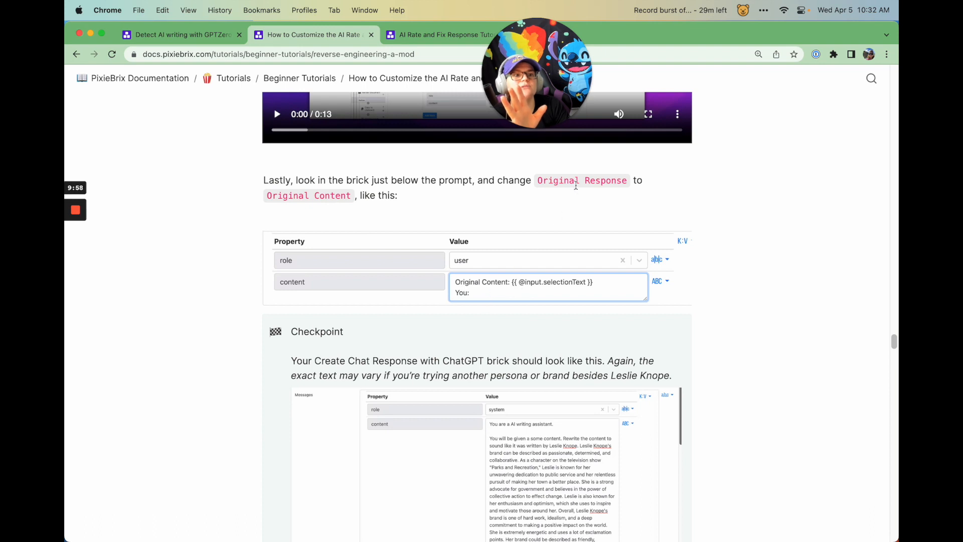
{"action": "left_click", "coordinate": [441, 34]}
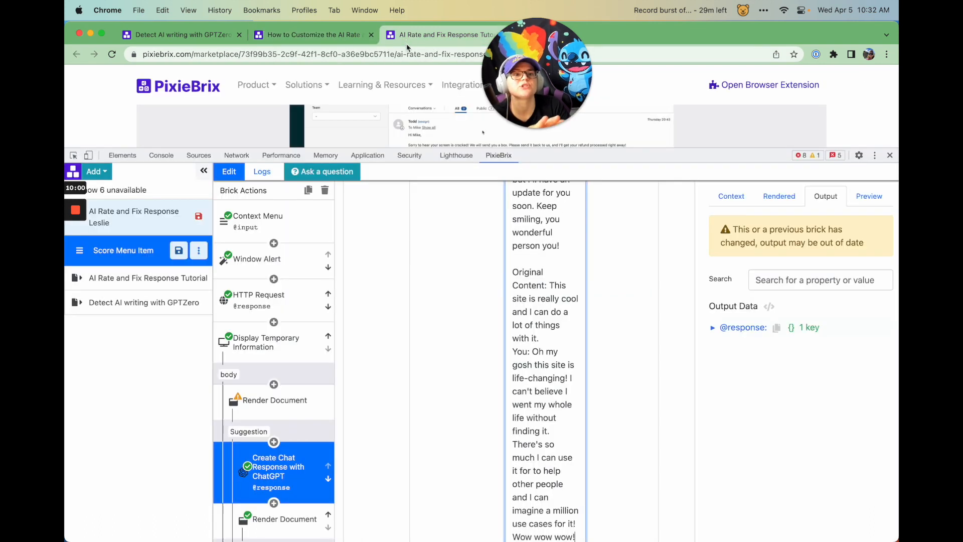
{"action": "scroll", "coordinate": [502, 426], "scroll_direction": "down", "scroll_amount": 5}
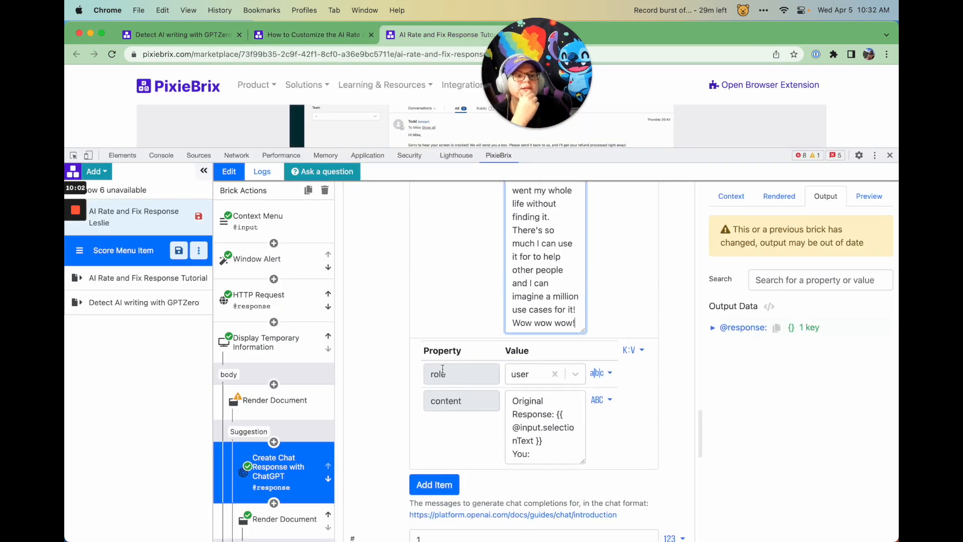
{"action": "double_click", "coordinate": [535, 410]}
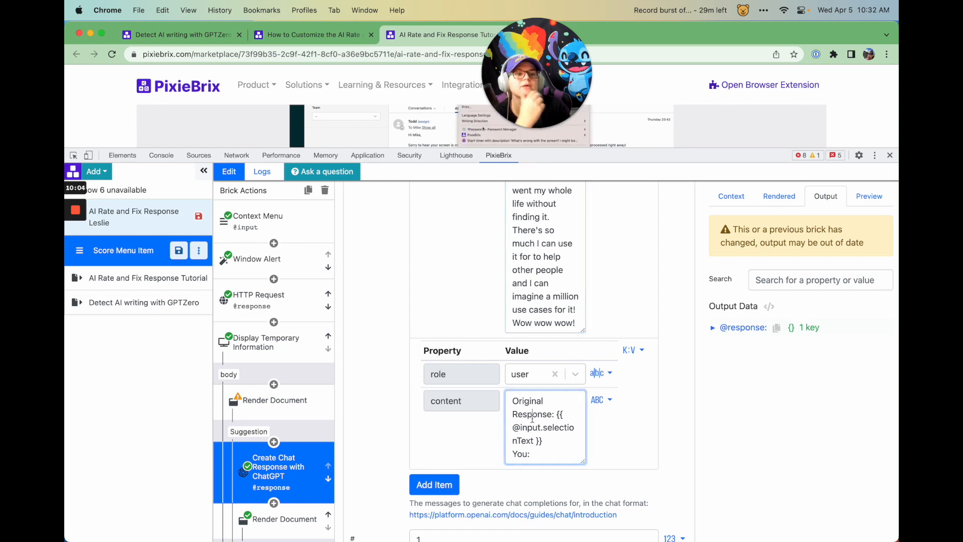
{"action": "type", "text": "Content"}
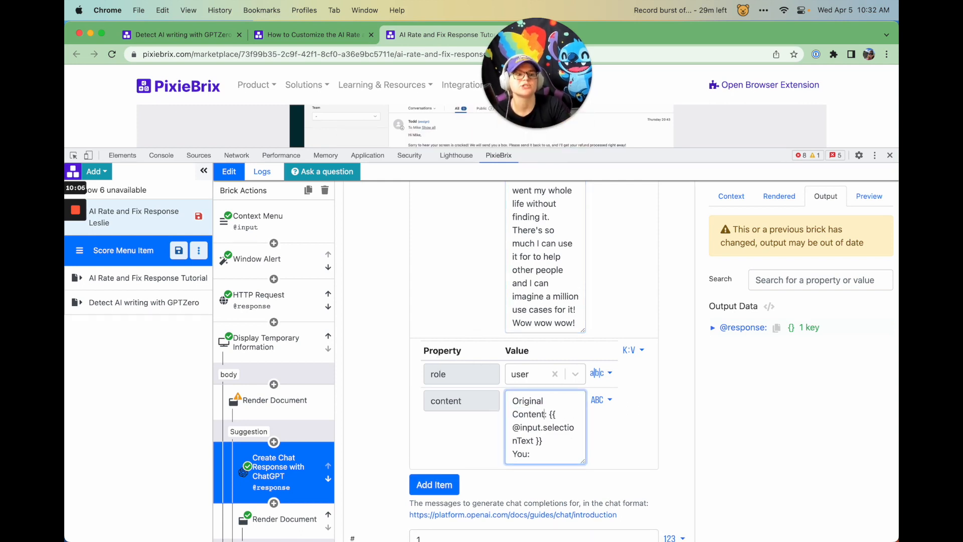
- Read the tutorial's ChatGPT brick checkpoint and the "Update a few 'Style' Changes" section that follows it
{"action": "left_click", "coordinate": [322, 36]}
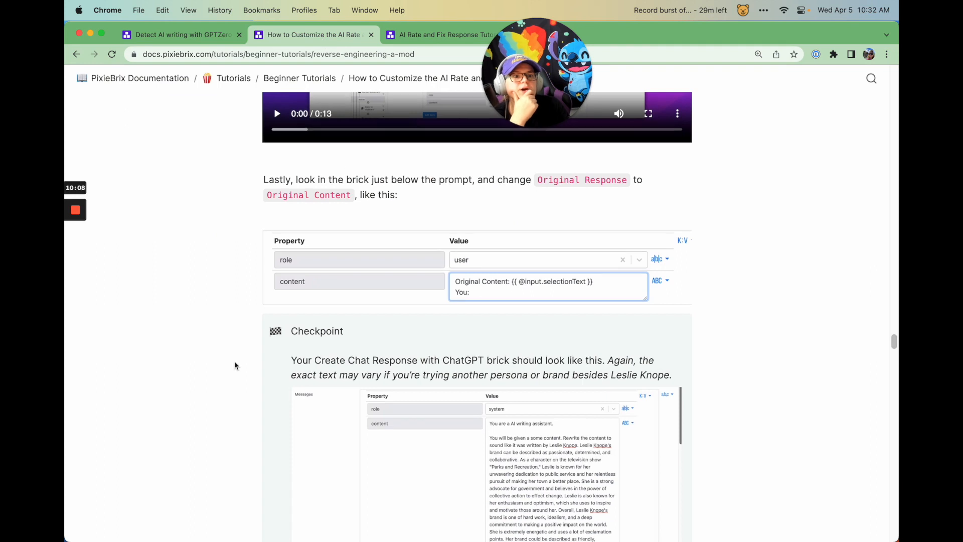
{"action": "scroll", "coordinate": [253, 372], "scroll_direction": "down", "scroll_amount": 3}
{"action": "scroll", "coordinate": [340, 321], "scroll_direction": "down", "scroll_amount": 6}
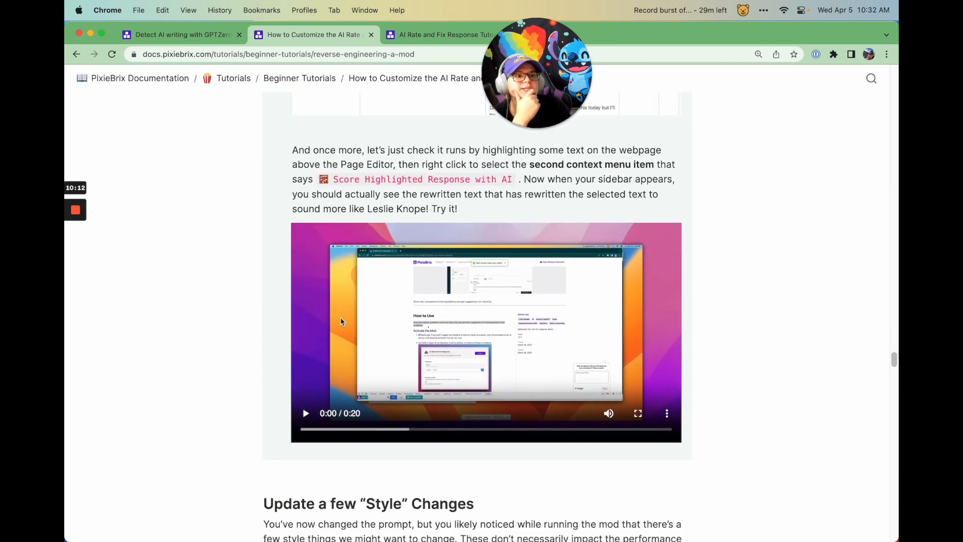
{"action": "scroll", "coordinate": [340, 317], "scroll_direction": "down", "scroll_amount": 1}
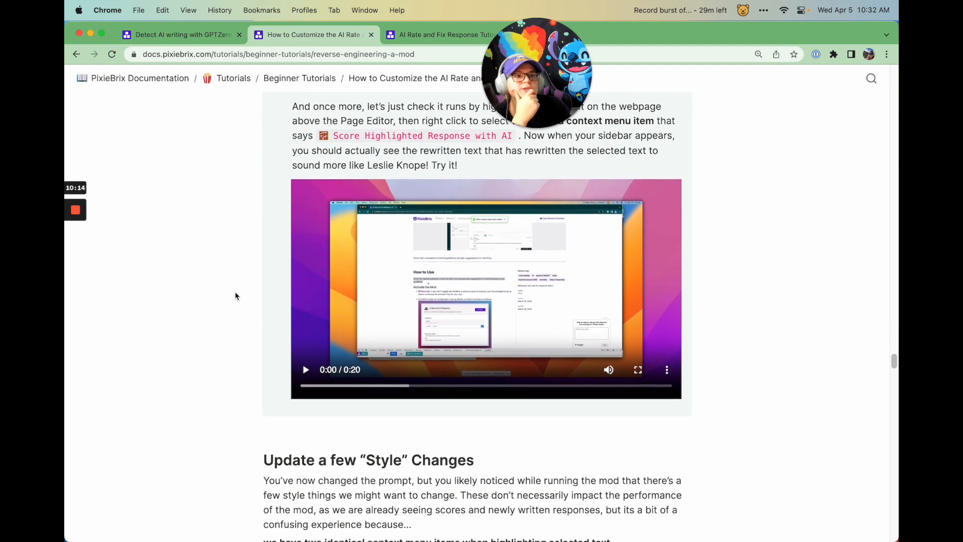
{"action": "scroll", "coordinate": [235, 297], "scroll_direction": "down", "scroll_amount": 4}
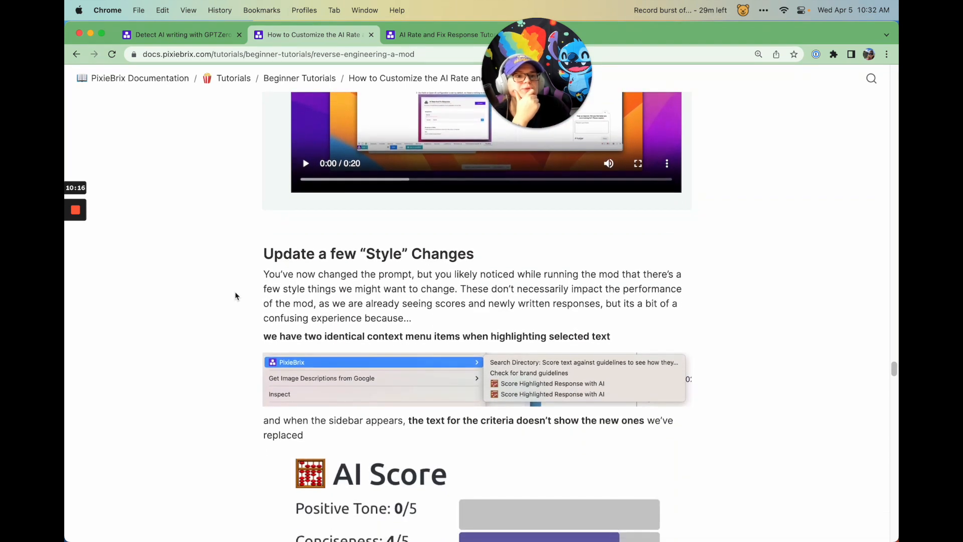
{"action": "scroll", "coordinate": [235, 297], "scroll_direction": "down", "scroll_amount": 3}
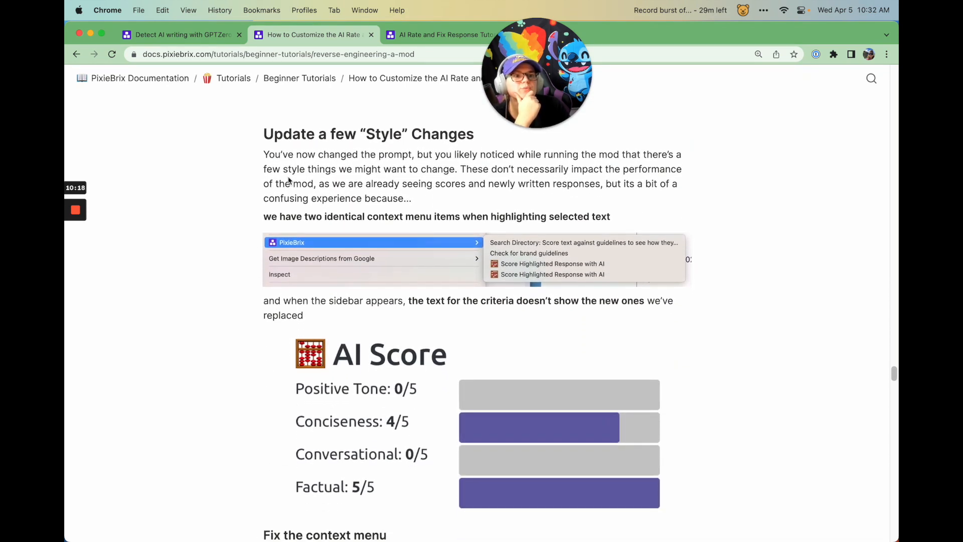
{"action": "left_click_drag", "start_coordinate": [288, 135], "coordinate": [421, 134]}
{"action": "left_click", "coordinate": [426, 135]}
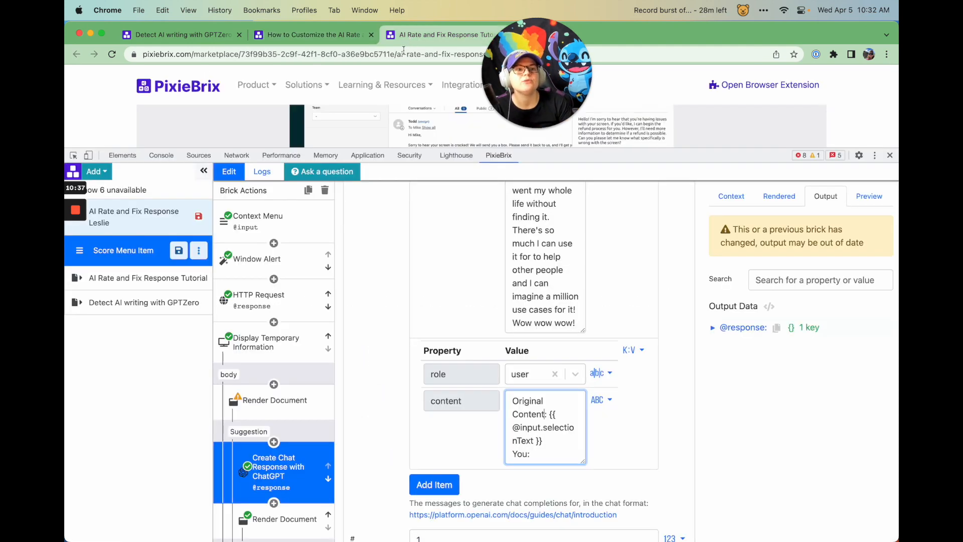
- Test the edited mod on the "How to Use" introductory sentence with Score Highlighted Response with AI, and bring the Page Editor back to full height
{"action": "left_click", "coordinate": [442, 34]}
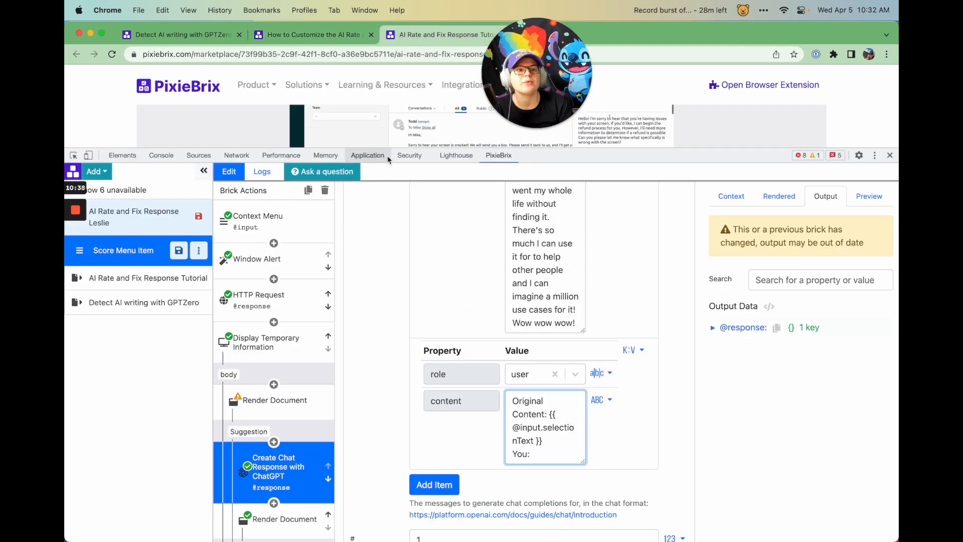
{"action": "left_click", "coordinate": [329, 36]}
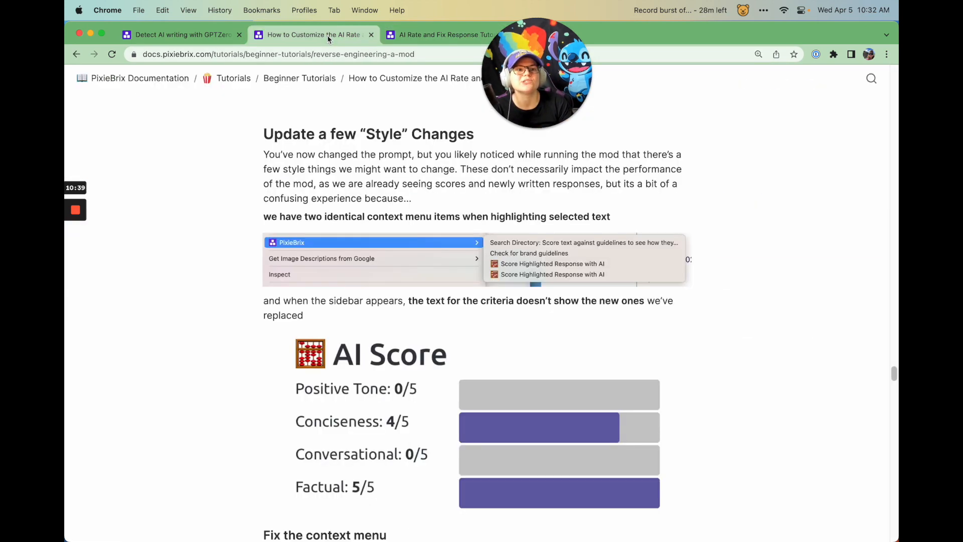
{"action": "left_click", "coordinate": [411, 34]}
{"action": "left_click_drag", "start_coordinate": [407, 146], "coordinate": [401, 488]}
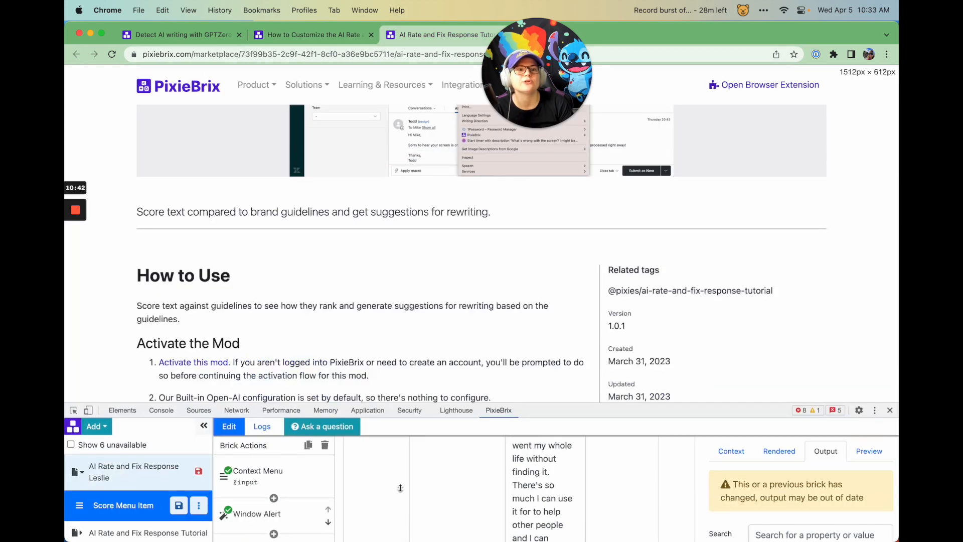
{"action": "triple_click", "coordinate": [258, 305]}
{"action": "right_click", "coordinate": [259, 305]}
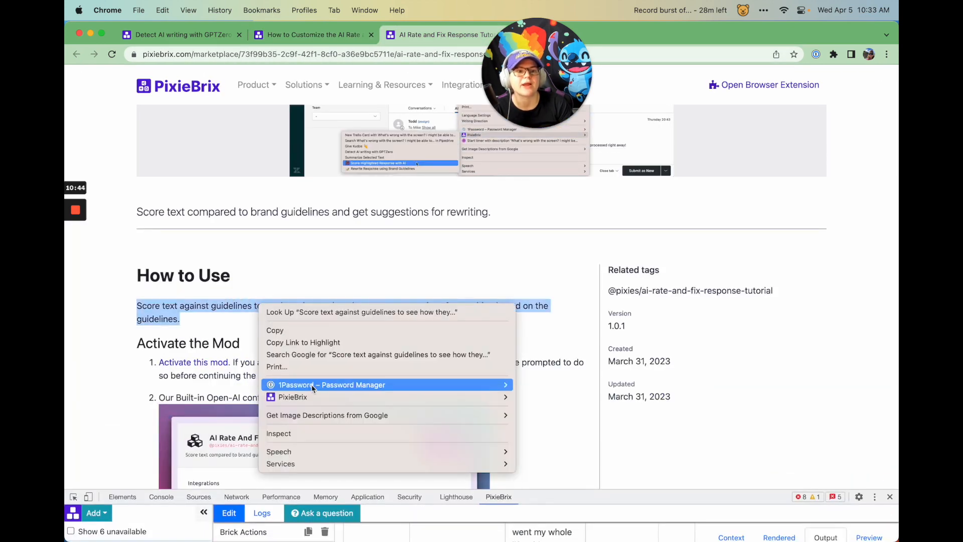
{"action": "mouse_move", "coordinate": [309, 396]}
{"action": "left_click", "coordinate": [583, 421]}
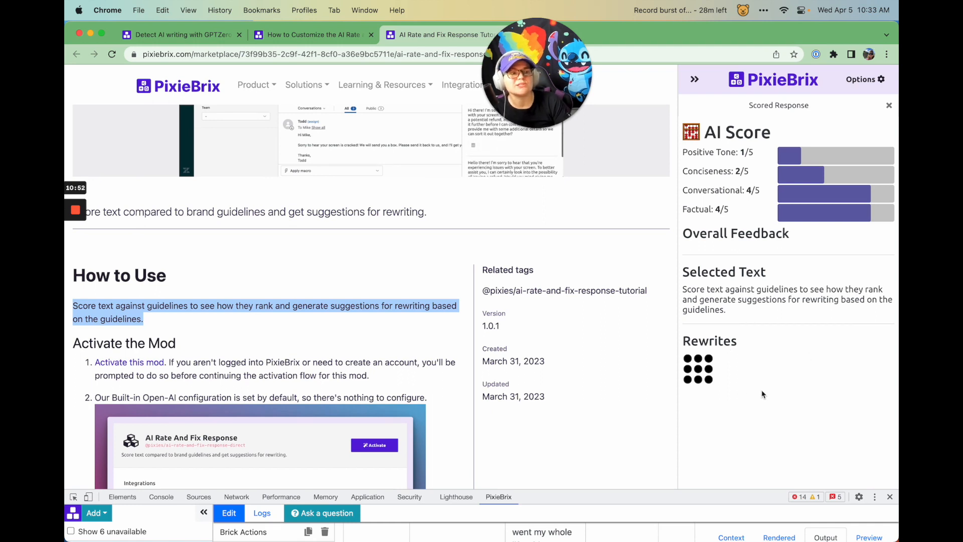
{"action": "scroll", "coordinate": [768, 382], "scroll_direction": "down", "scroll_amount": 2}
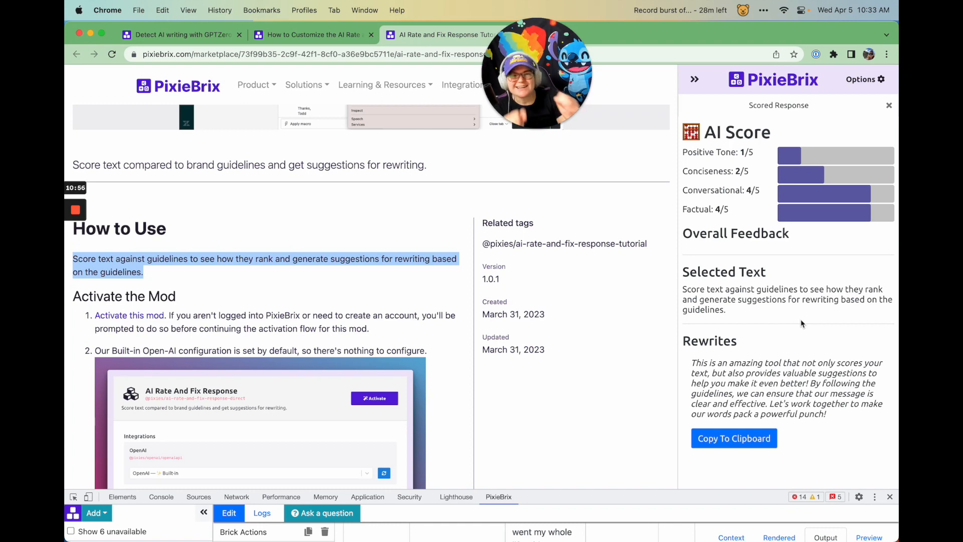
{"action": "key", "text": "super+alt+i"}
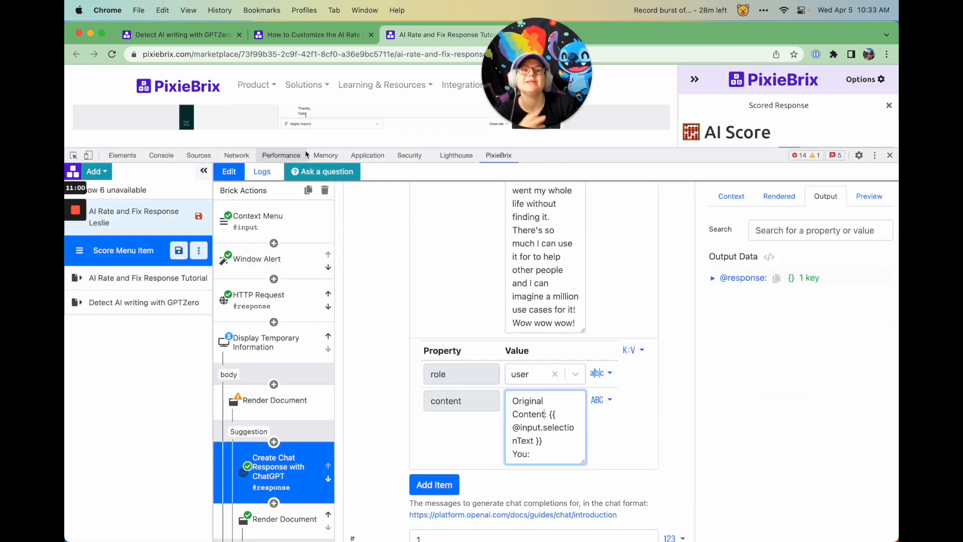
- Consult the tutorial's "Fix the context menu" section and set the Context Menu brick's title to "Be like leslie!"
{"action": "key", "text": "super+alt+Left"}
{"action": "scroll", "coordinate": [387, 318], "scroll_direction": "down", "scroll_amount": 3}
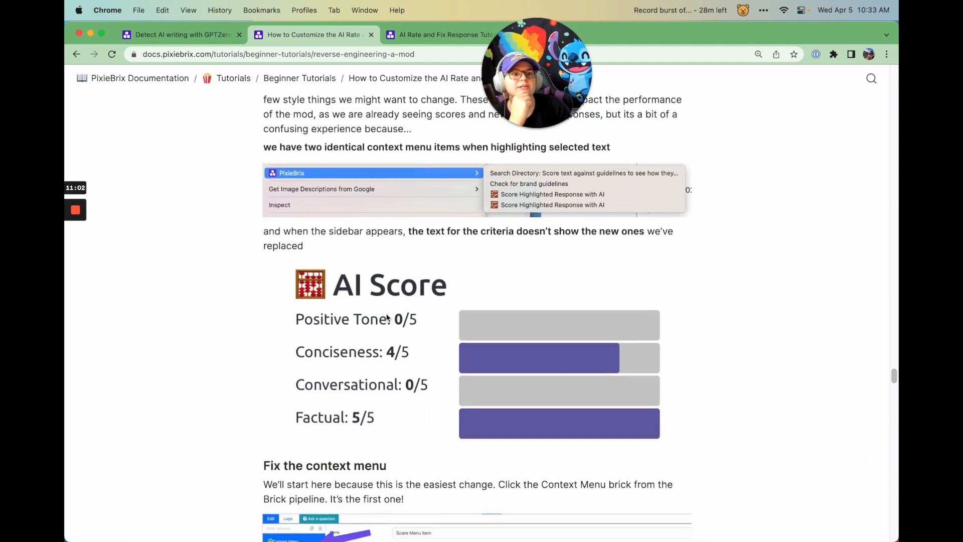
{"action": "scroll", "coordinate": [387, 318], "scroll_direction": "down", "scroll_amount": 1}
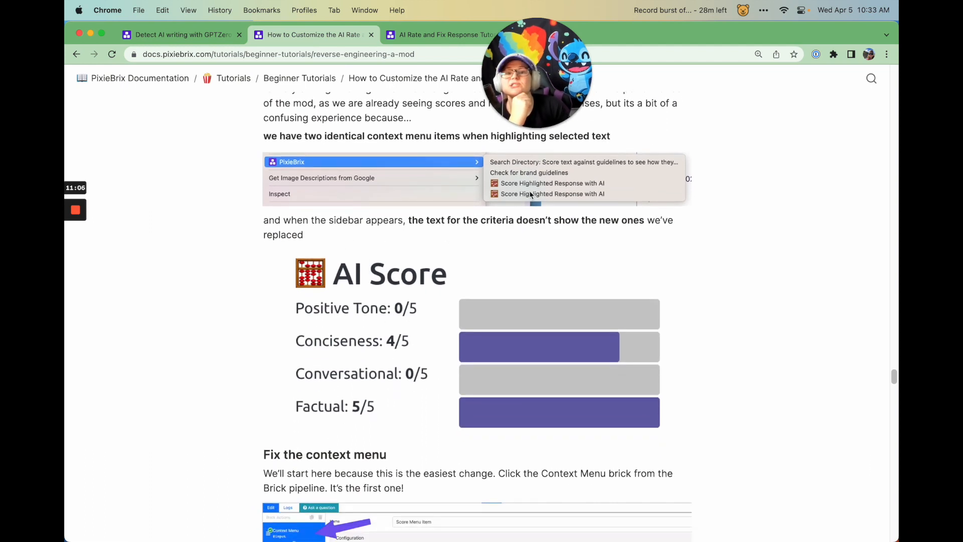
{"action": "left_click", "coordinate": [423, 36]}
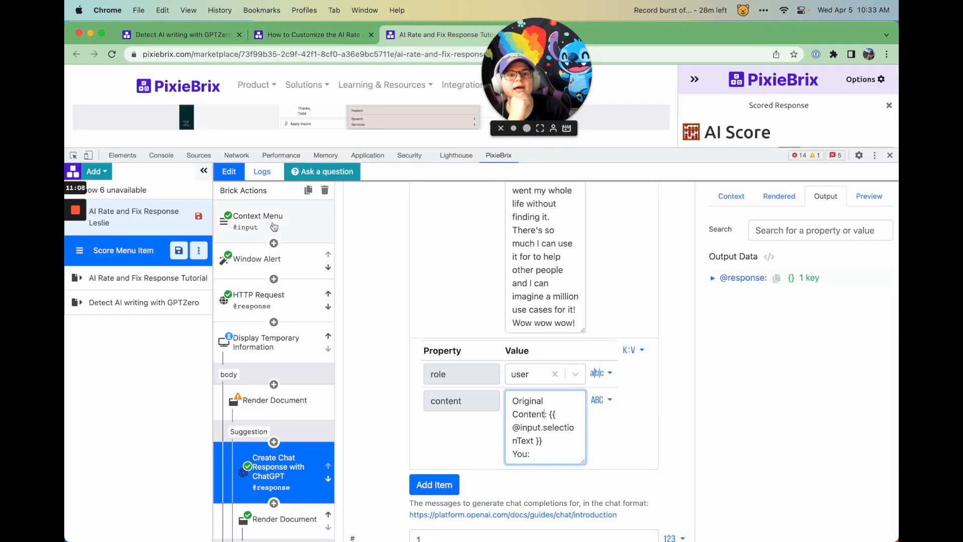
{"action": "left_click", "coordinate": [259, 225]}
{"action": "scroll", "coordinate": [490, 324], "scroll_direction": "up", "scroll_amount": 2}
{"action": "scroll", "coordinate": [491, 323], "scroll_direction": "up", "scroll_amount": 5}
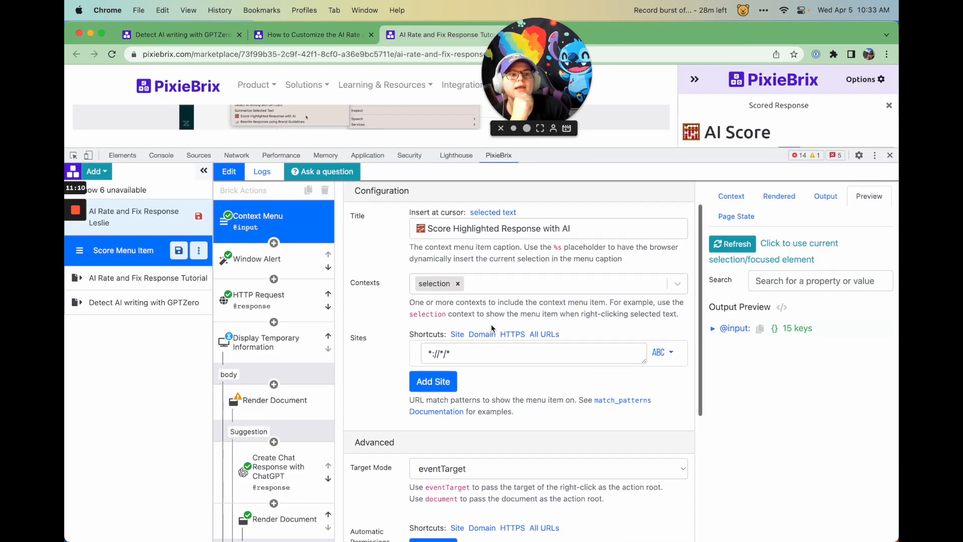
{"action": "left_click", "coordinate": [428, 269]}
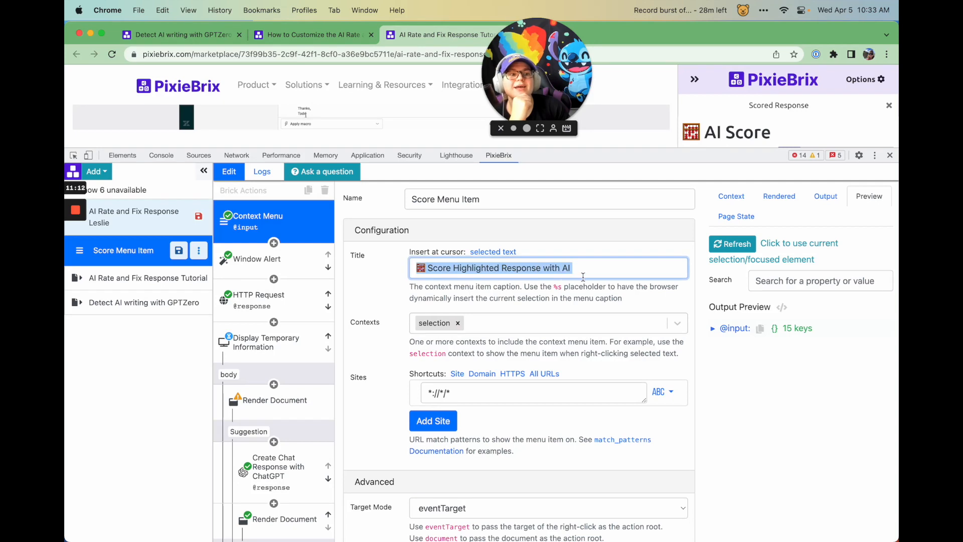
{"action": "left_click_drag", "start_coordinate": [591, 269], "coordinate": [400, 270]}
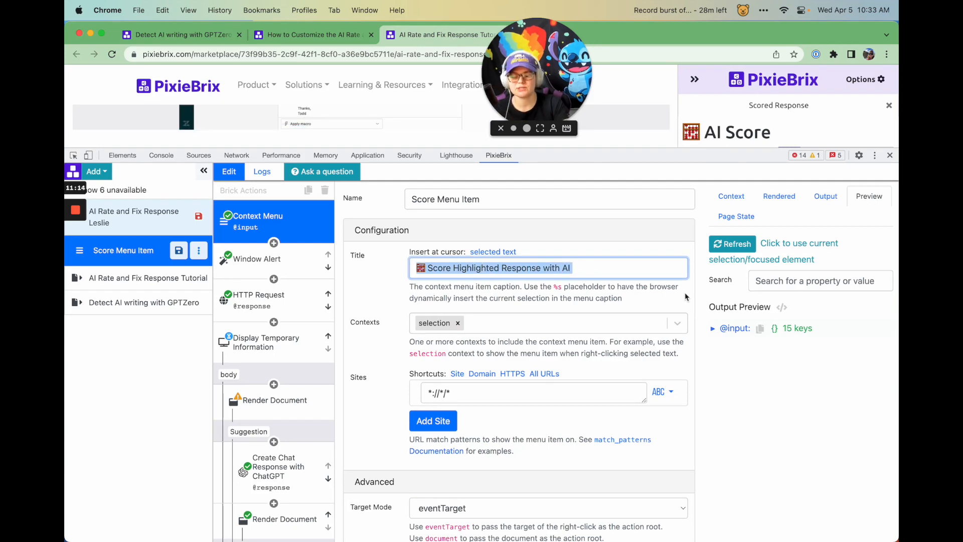
{"action": "type", "text": "Be like leslie!"}
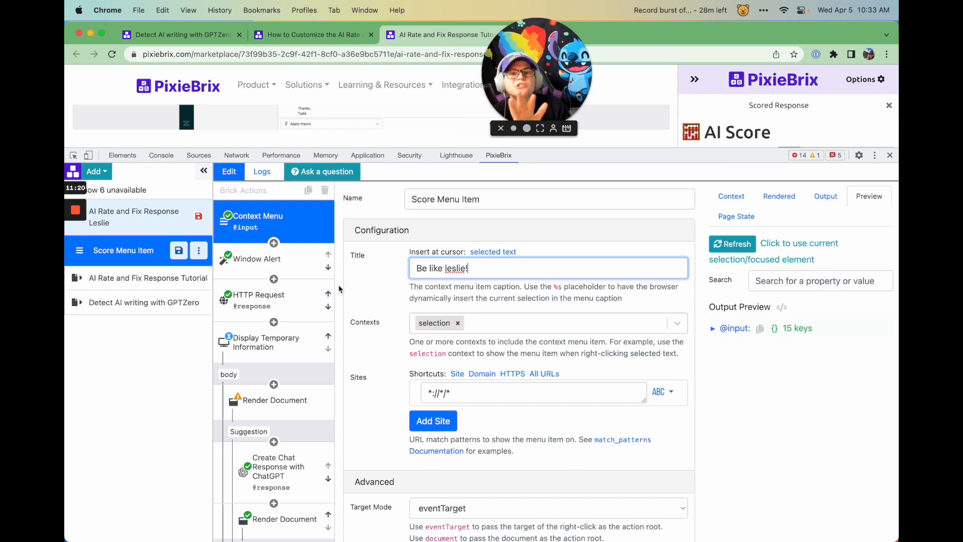
- Return to the tutorial and go past the context menu checkpoint to the "Fix the chart" instructions
{"action": "left_click", "coordinate": [312, 40]}
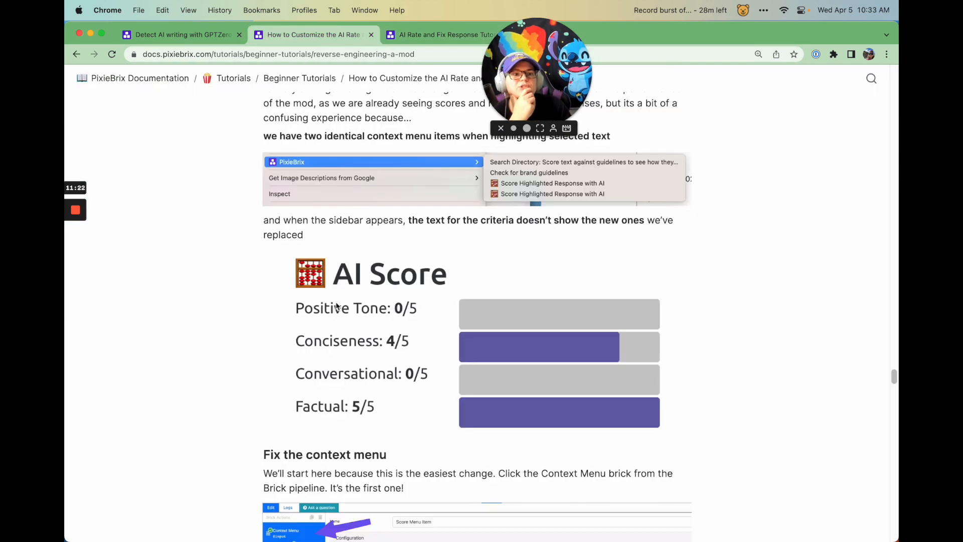
{"action": "scroll", "coordinate": [337, 306], "scroll_direction": "down", "scroll_amount": 3}
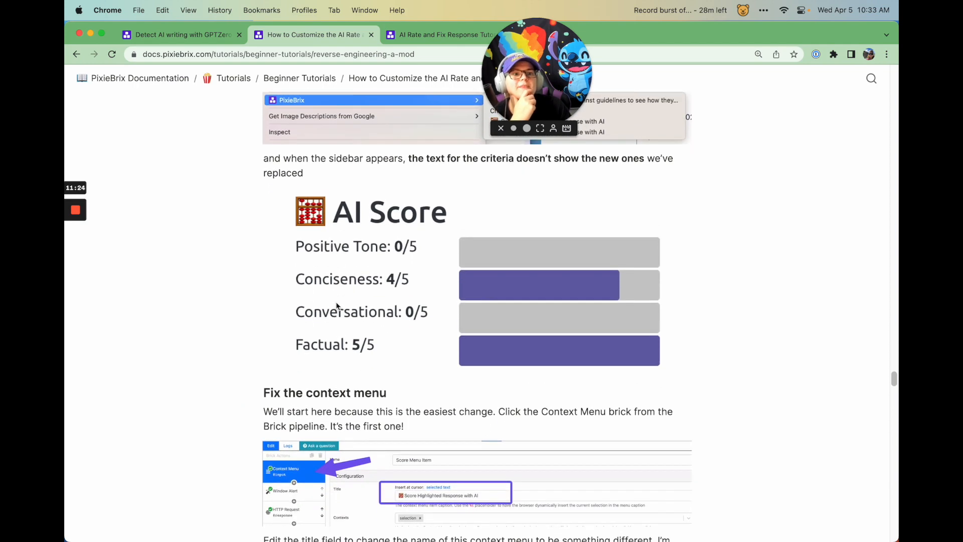
{"action": "scroll", "coordinate": [337, 306], "scroll_direction": "down", "scroll_amount": 5}
{"action": "scroll", "coordinate": [337, 304], "scroll_direction": "down", "scroll_amount": 12}
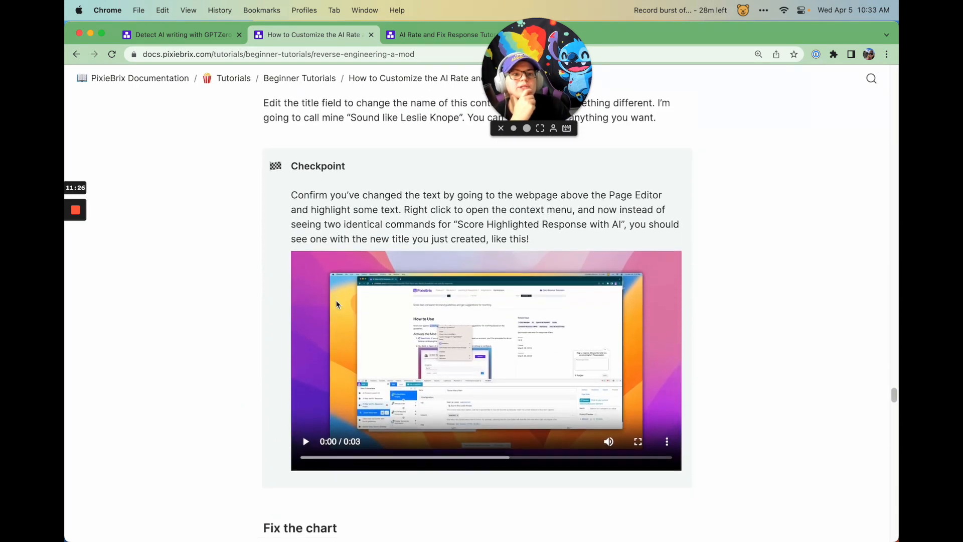
{"action": "left_click_drag", "start_coordinate": [275, 164], "coordinate": [354, 189]}
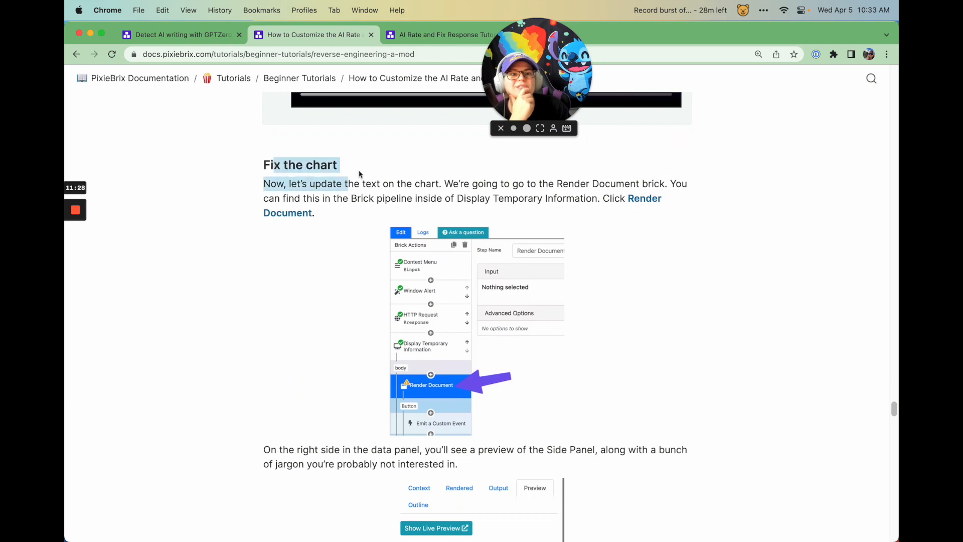
- Compare the score labels in the mod's sidebar with the tutorial's list of replacement names for the four chart criteria
{"action": "left_click", "coordinate": [421, 34]}
{"action": "left_click_drag", "start_coordinate": [718, 151], "coordinate": [718, 170]}
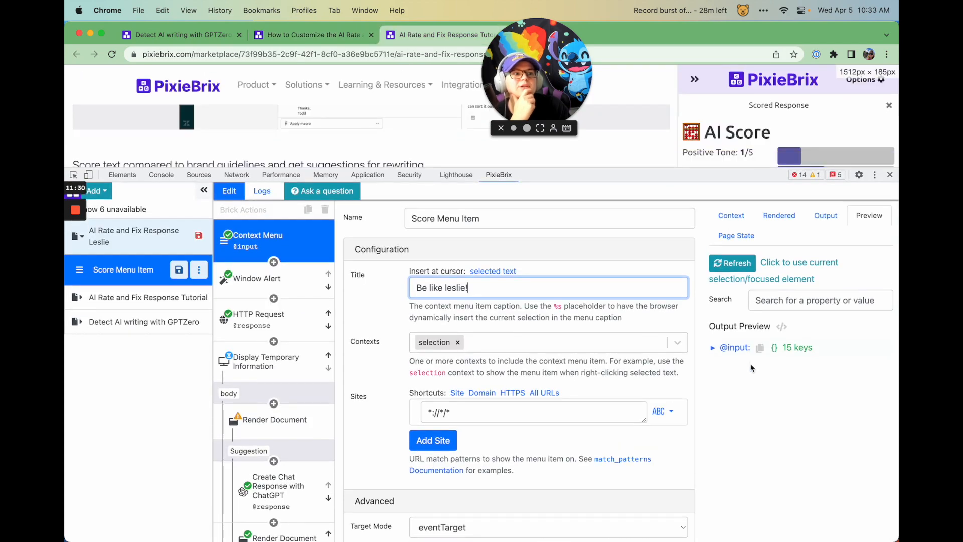
{"action": "scroll", "coordinate": [712, 102], "scroll_direction": "down", "scroll_amount": 2}
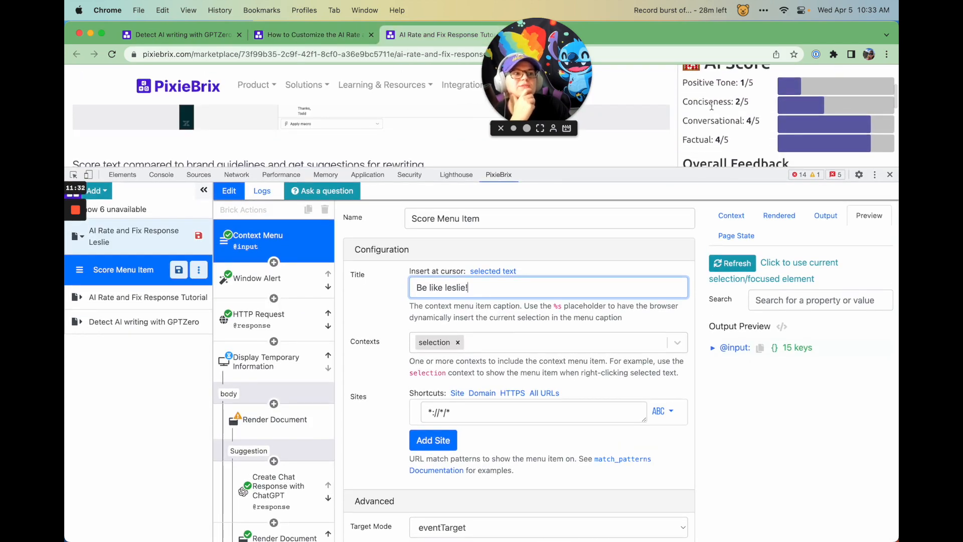
{"action": "left_click", "coordinate": [319, 38]}
{"action": "scroll", "coordinate": [397, 257], "scroll_direction": "down", "scroll_amount": 10}
{"action": "scroll", "coordinate": [397, 257], "scroll_direction": "down", "scroll_amount": 10}
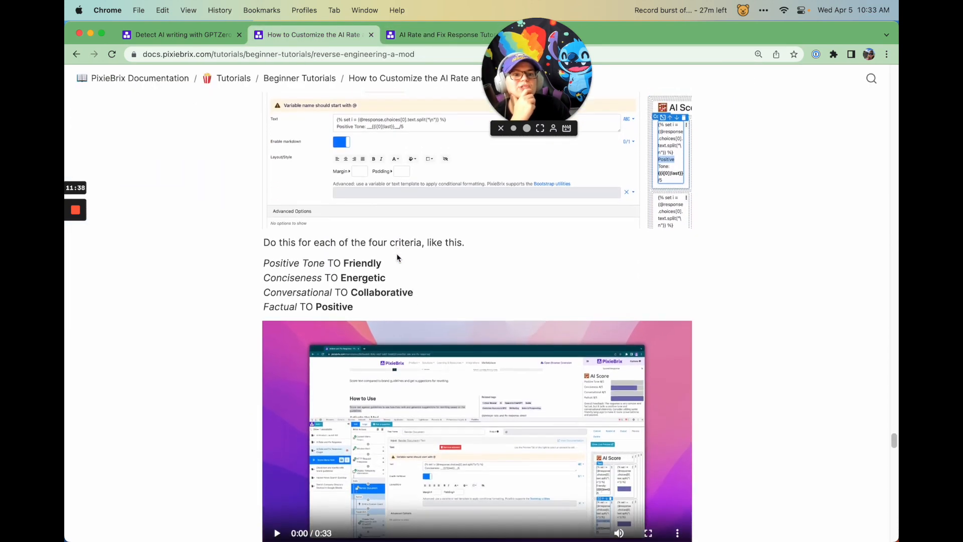
{"action": "scroll", "coordinate": [398, 257], "scroll_direction": "down", "scroll_amount": 1}
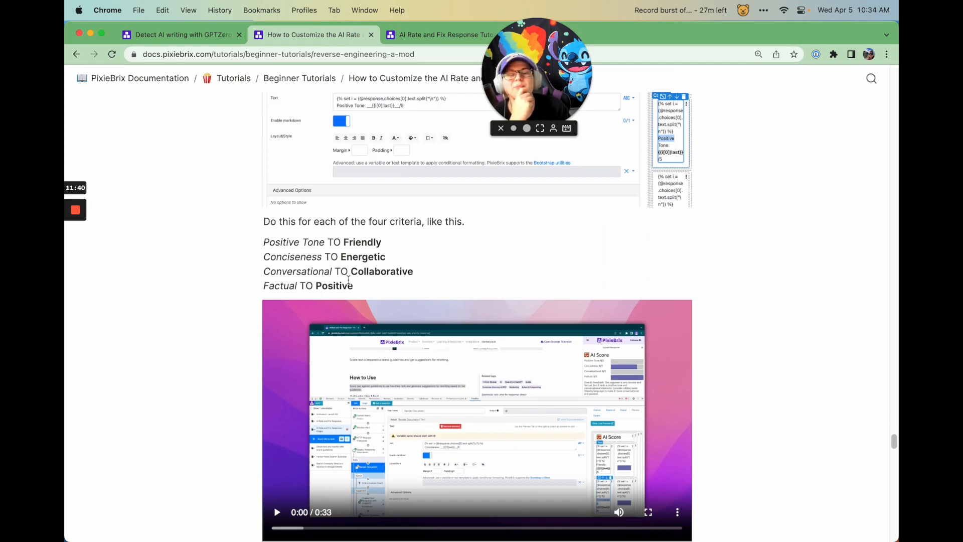
- In the Render Document brick under Display Temporary Information, change the "Positive Tone" chart label to "Friendly"
{"action": "left_click", "coordinate": [424, 39]}
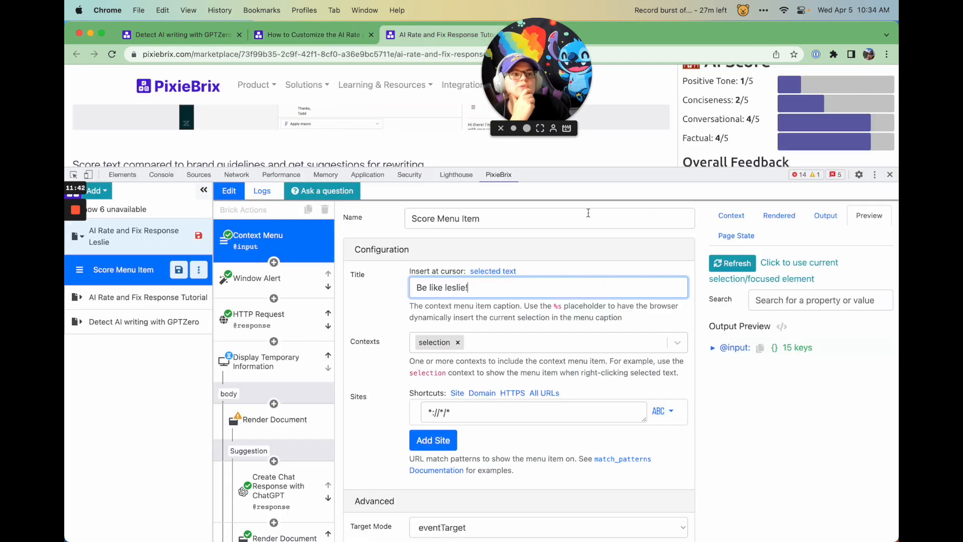
{"action": "scroll", "coordinate": [275, 350], "scroll_direction": "down", "scroll_amount": 3}
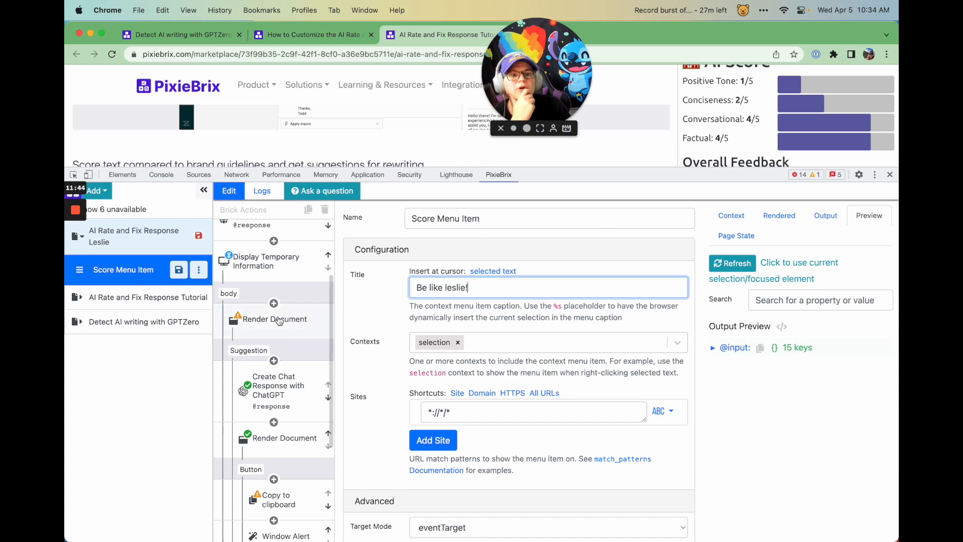
{"action": "left_click", "coordinate": [268, 336]}
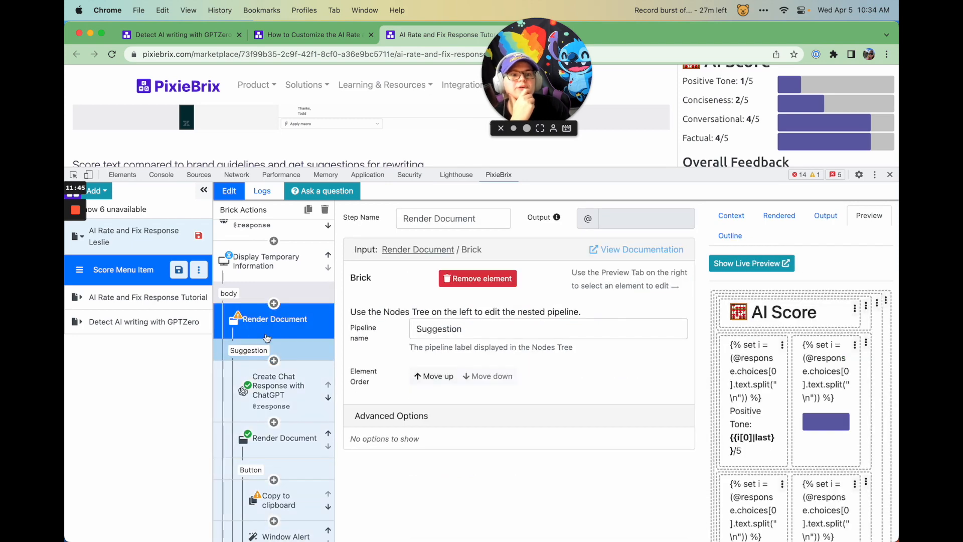
{"action": "left_click", "coordinate": [749, 411]}
{"action": "double_click", "coordinate": [748, 412]}
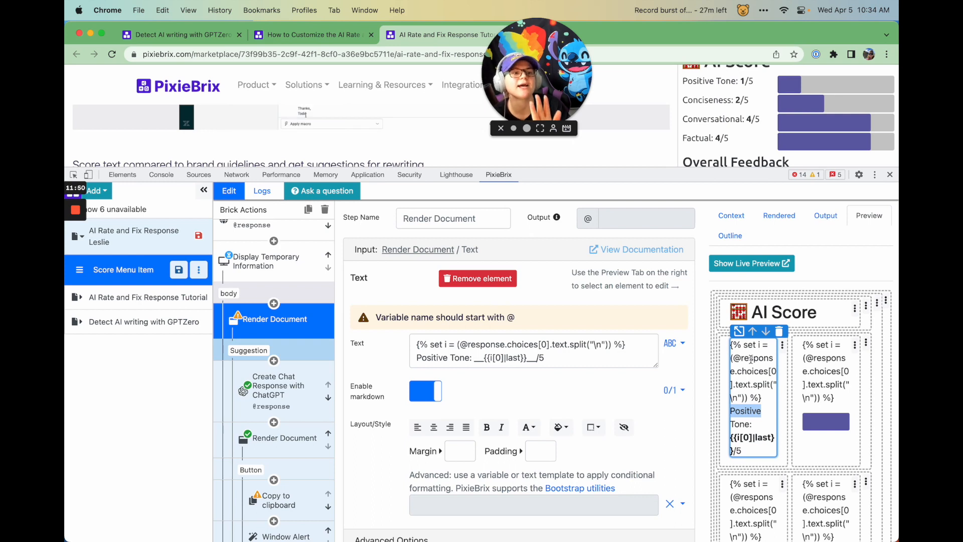
{"action": "left_click", "coordinate": [743, 413]}
{"action": "triple_click", "coordinate": [745, 412]}
{"action": "left_click", "coordinate": [745, 413]}
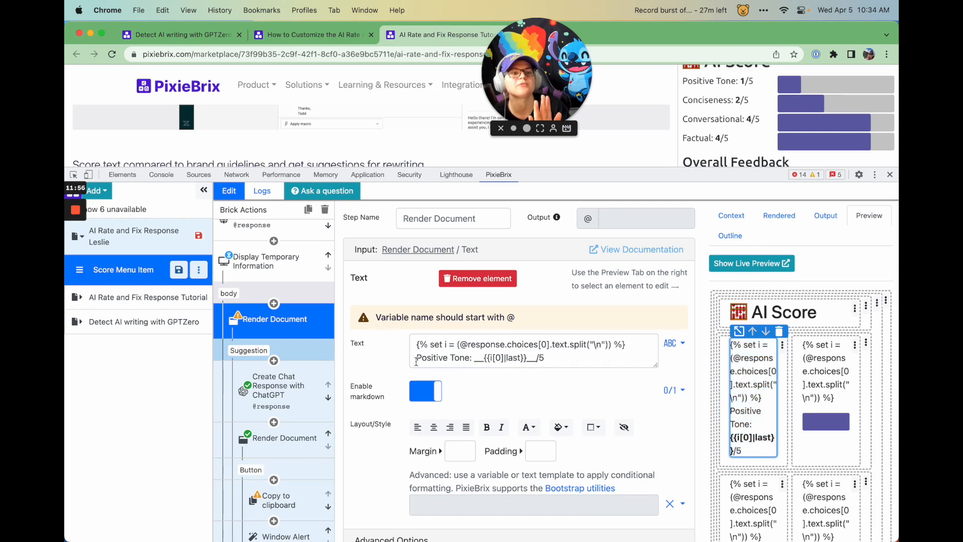
{"action": "left_click_drag", "start_coordinate": [418, 359], "coordinate": [466, 352]}
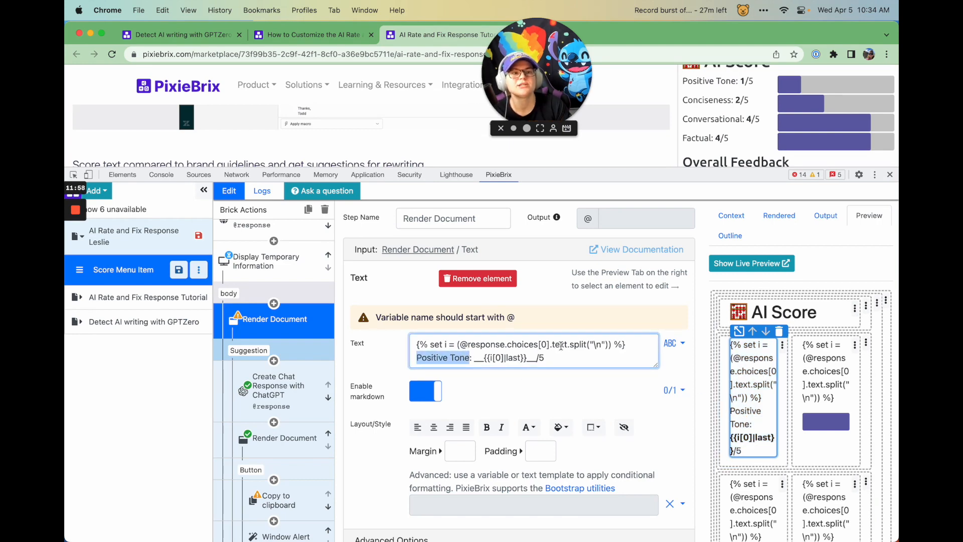
{"action": "key", "text": "super+2"}
{"action": "key", "text": "super+3"}
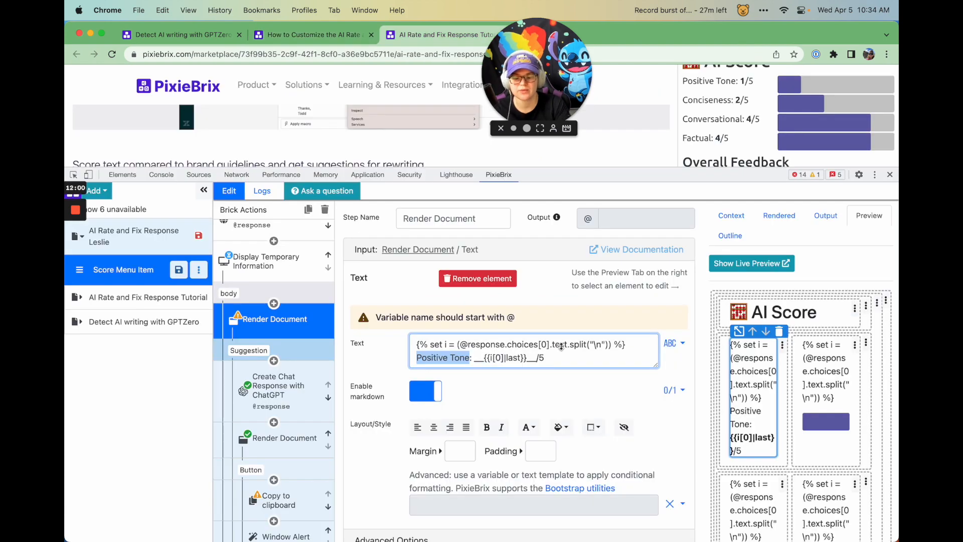
{"action": "type", "text": "Friendly"}
- Change the "Conciseness" chart label to "Energetic", checking the replacement name in the tutorial
{"action": "left_click", "coordinate": [755, 502]}
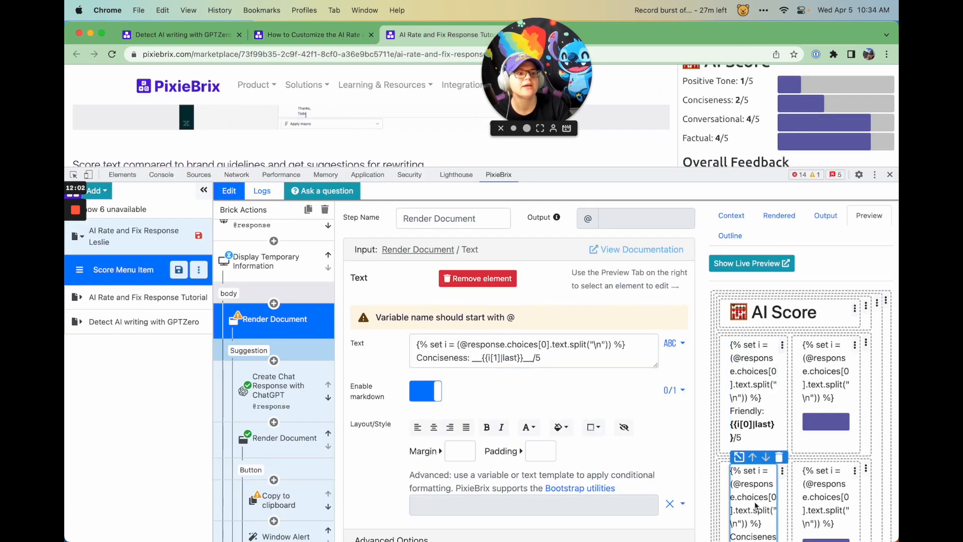
{"action": "key", "text": "super+2"}
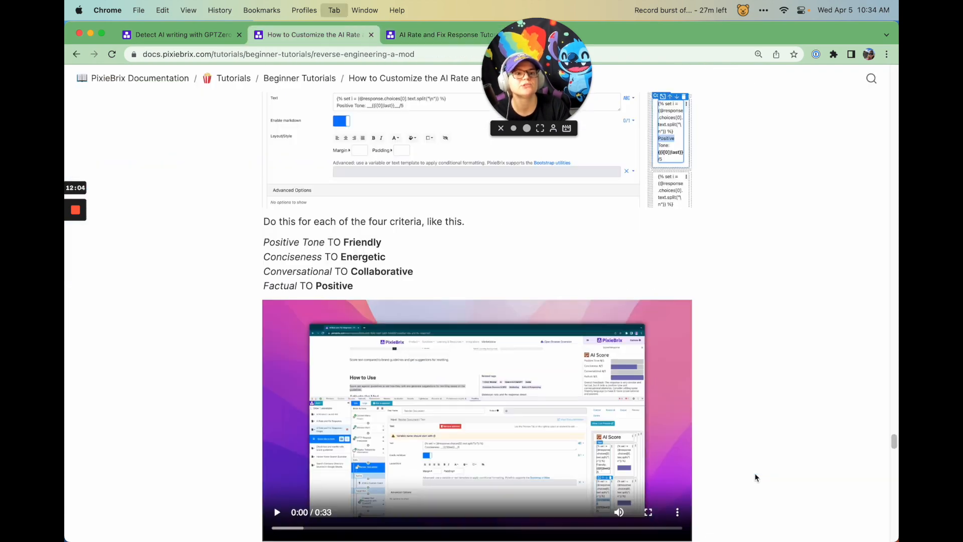
{"action": "key", "text": "super+3"}
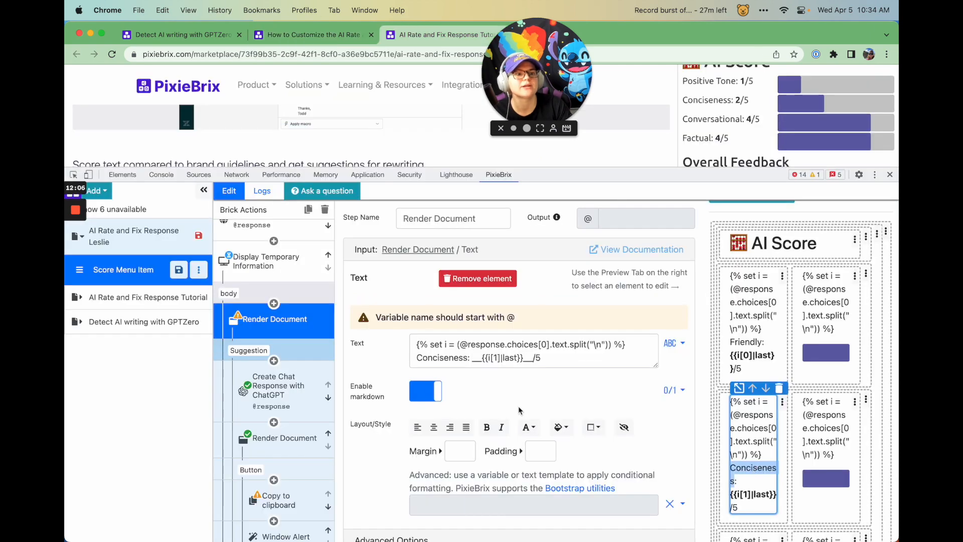
{"action": "double_click", "coordinate": [429, 354]}
{"action": "type", "text": "Energetic"}
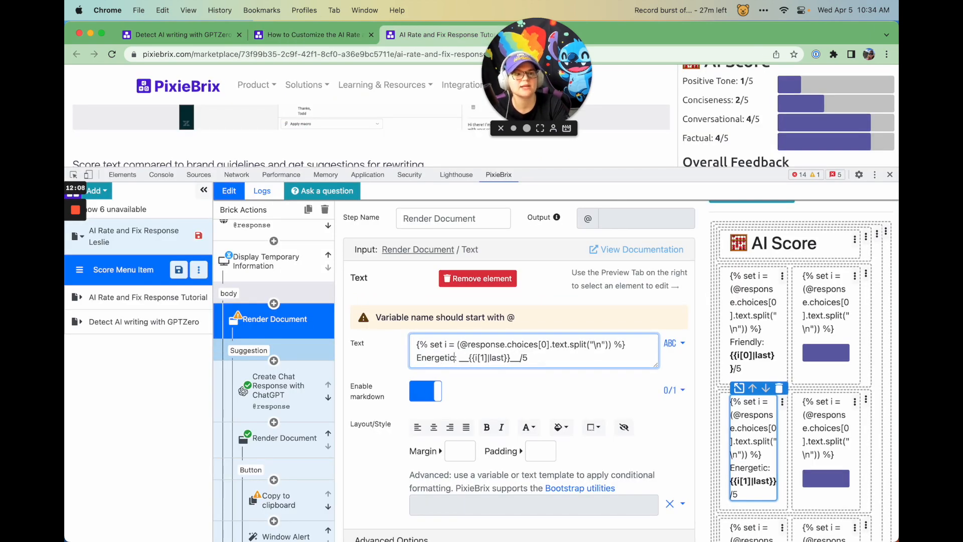
- Change the "Conversational" chart label to "Collaborative", as listed in the tutorial
{"action": "scroll", "coordinate": [745, 410], "scroll_direction": "down", "scroll_amount": 3}
{"action": "left_click", "coordinate": [744, 410]}
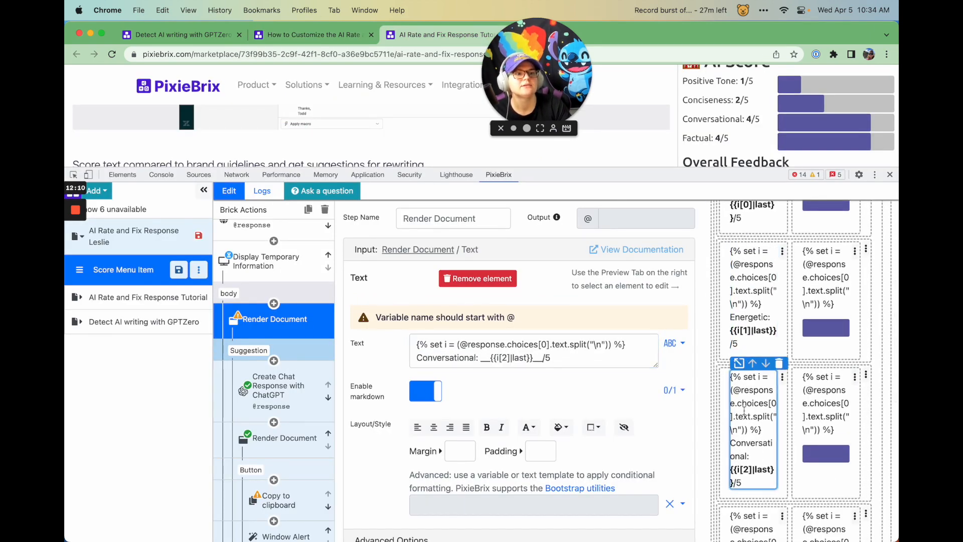
{"action": "key", "text": "super+2"}
{"action": "key", "text": "super+3"}
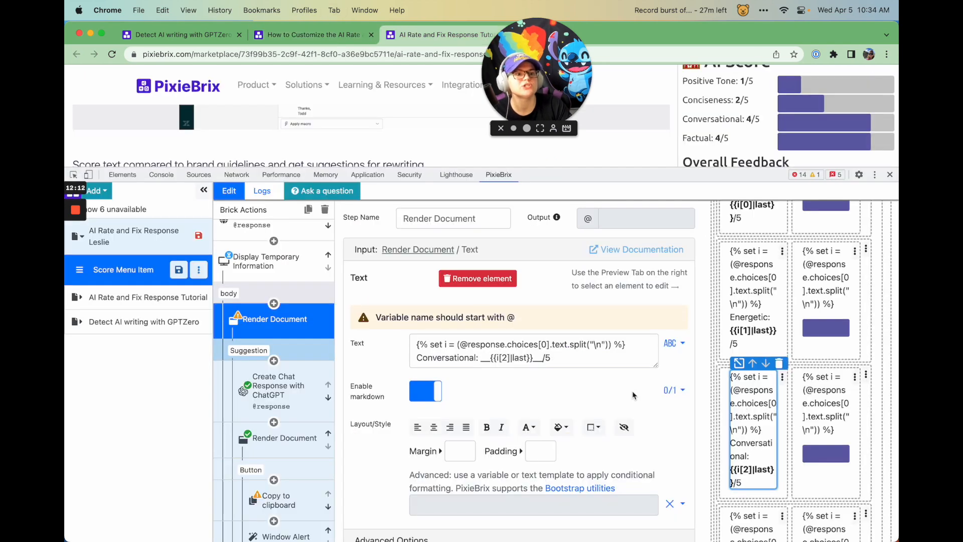
{"action": "double_click", "coordinate": [457, 359]}
{"action": "type", "text": "Collabo"}
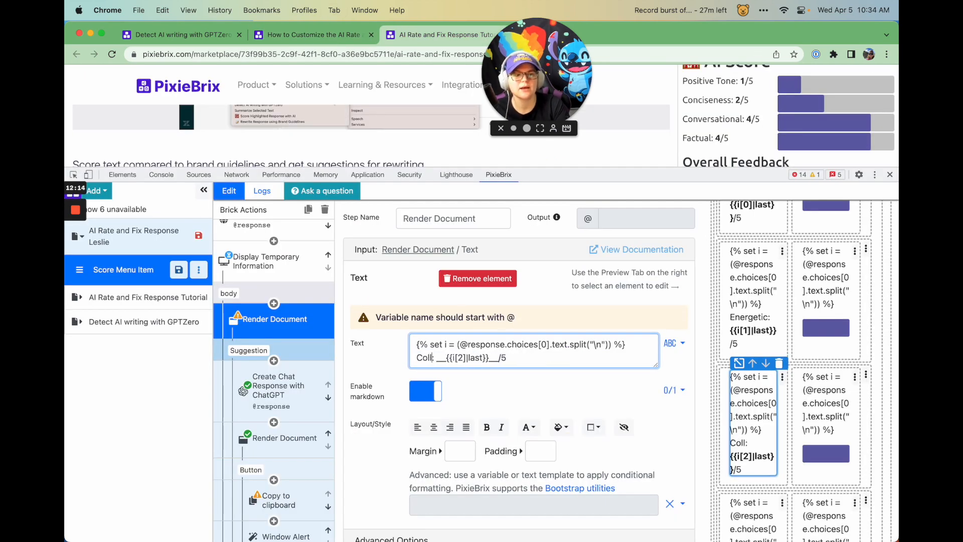
{"action": "type", "text": "rative"}
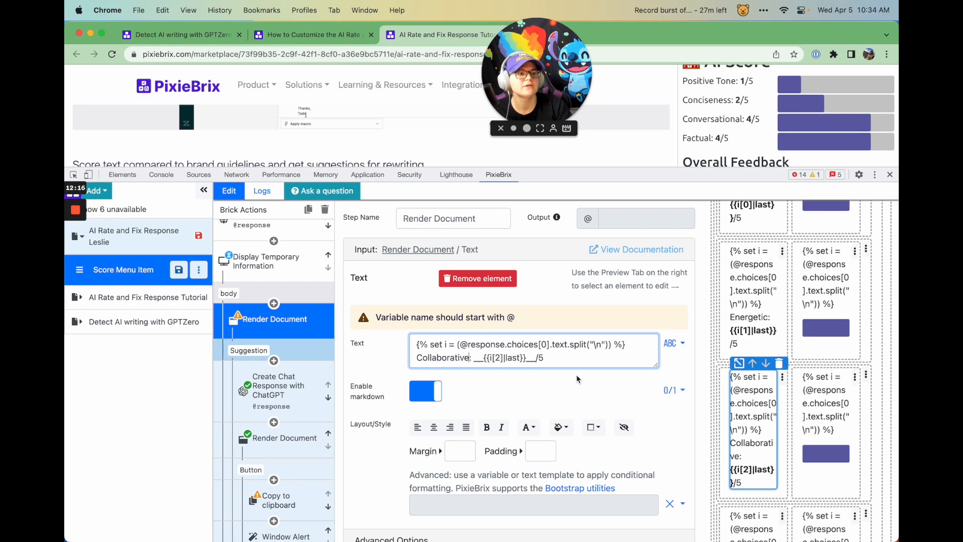
- Change the "Factual" chart label to "Positive" in the fourth score text element
{"action": "scroll", "coordinate": [798, 414], "scroll_direction": "down", "scroll_amount": 3}
{"action": "left_click", "coordinate": [747, 446]}
{"action": "double_click", "coordinate": [436, 361]}
{"action": "key", "text": "super+alt+Left"}
{"action": "key", "text": "super+alt+Right"}
{"action": "type", "text": "Positive"}
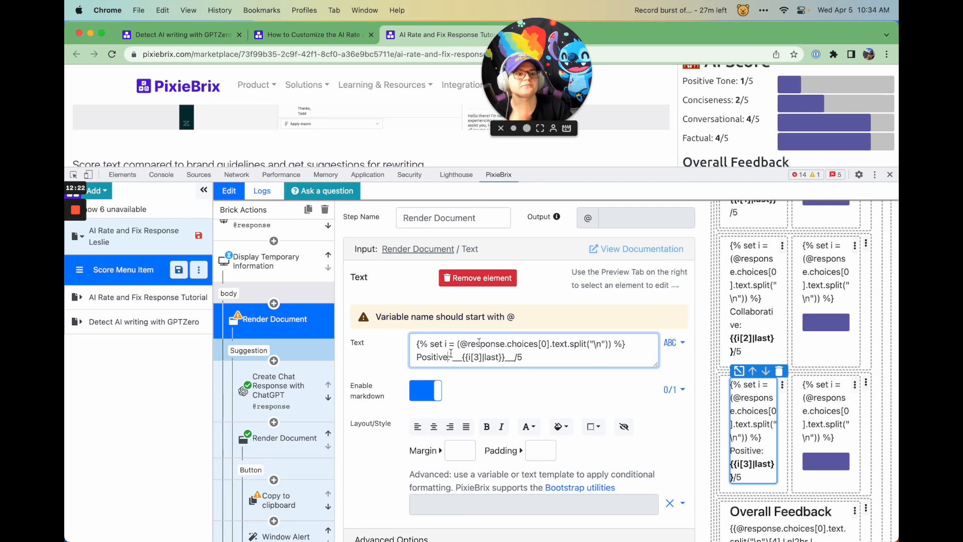
- Consult the tutorial's sidebar headline instructions and replace the "AI Score" header text with "Does it sound like Leslie?", keeping its icon
{"action": "left_click", "coordinate": [293, 37]}
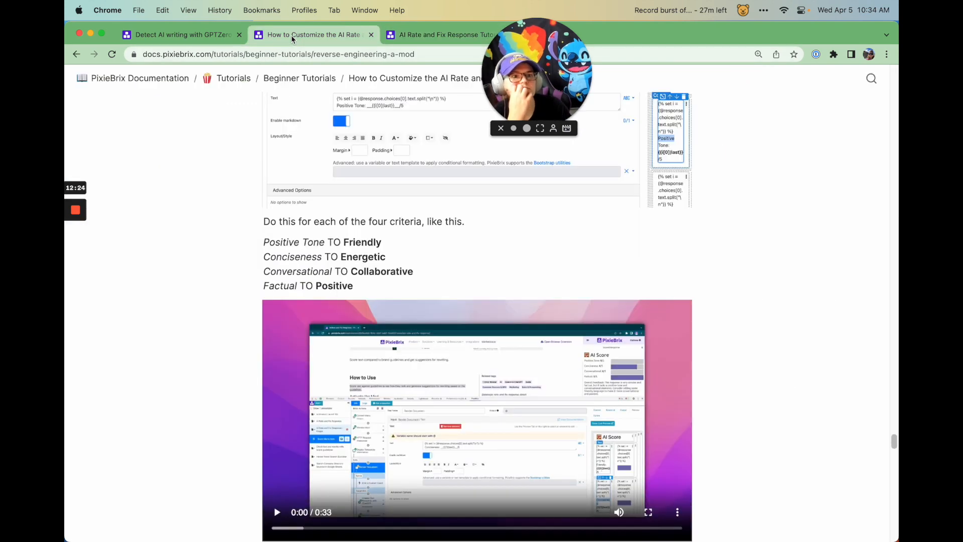
{"action": "left_click", "coordinate": [442, 36]}
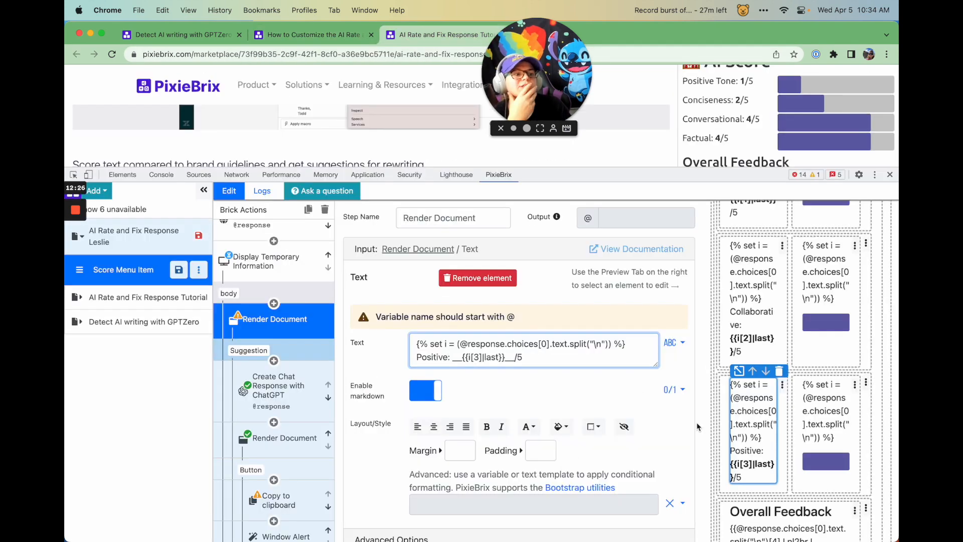
{"action": "left_click", "coordinate": [273, 36]}
{"action": "scroll", "coordinate": [365, 226], "scroll_direction": "down", "scroll_amount": 5}
{"action": "scroll", "coordinate": [366, 242], "scroll_direction": "down", "scroll_amount": 3}
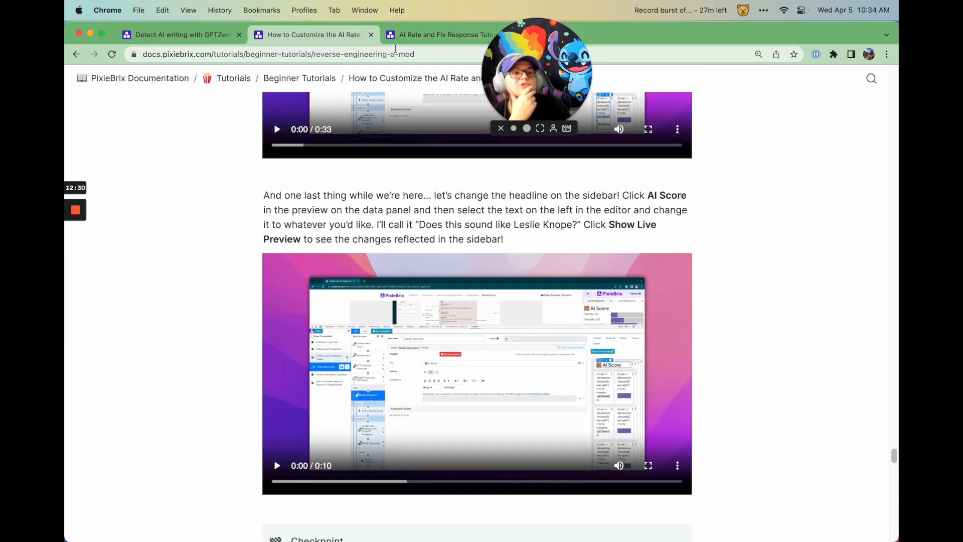
{"action": "left_click", "coordinate": [402, 37]}
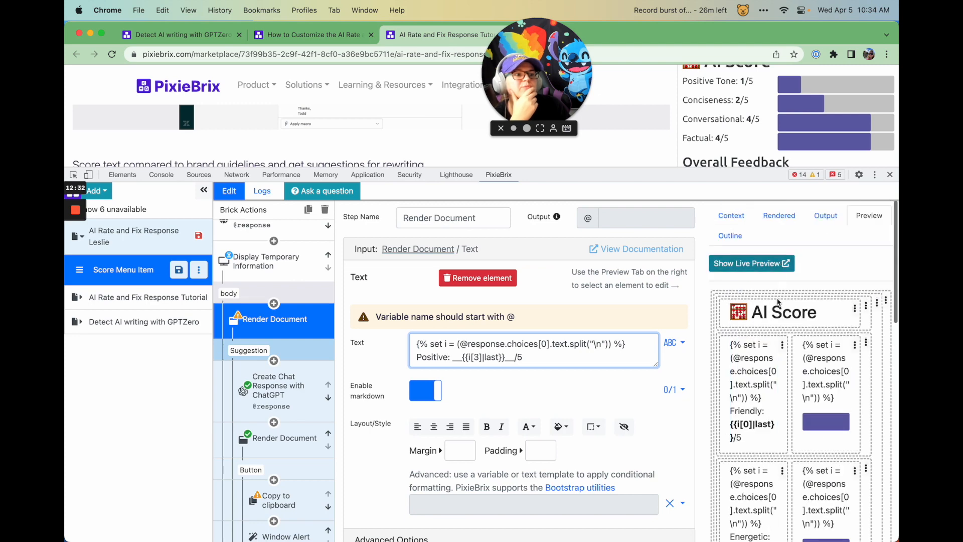
{"action": "left_click", "coordinate": [803, 312]}
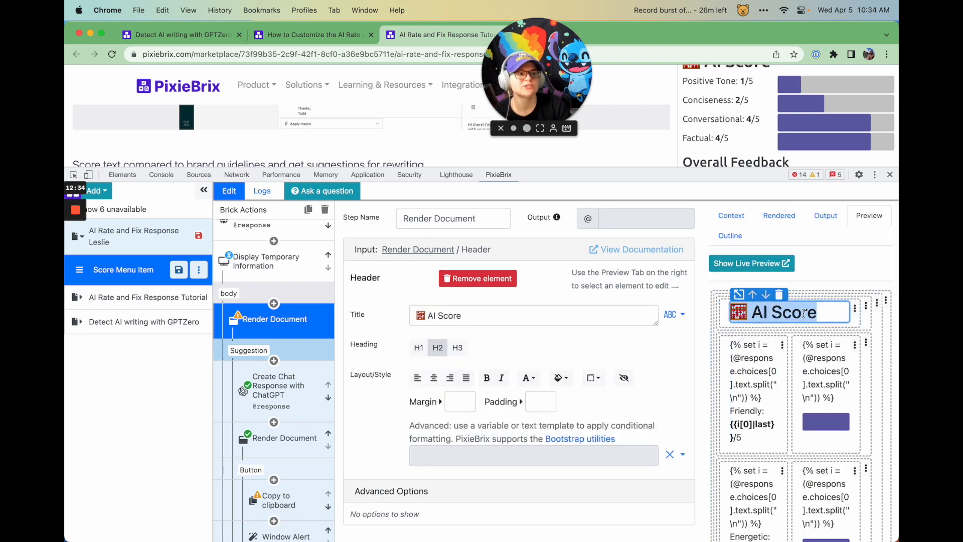
{"action": "left_click_drag", "start_coordinate": [462, 316], "coordinate": [425, 318]}
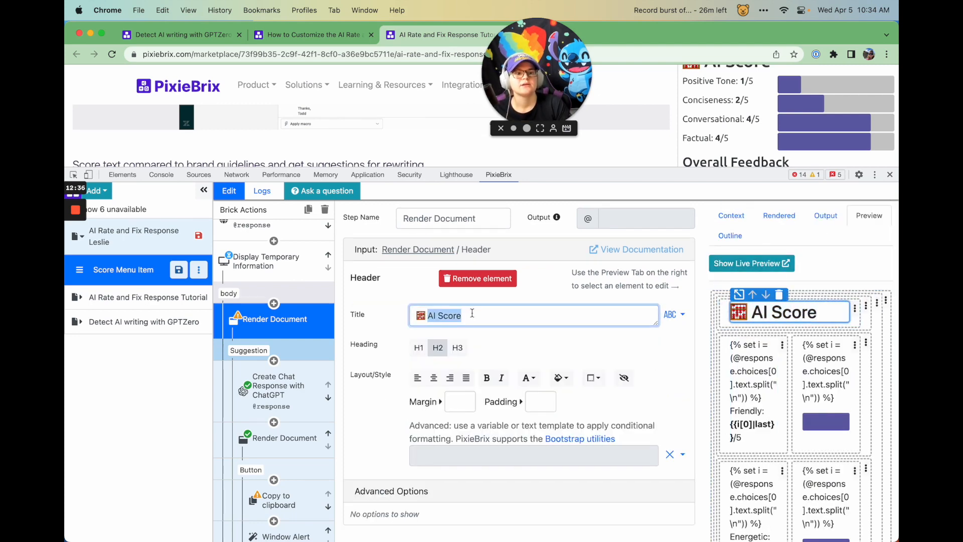
{"action": "type", "text": "Does it sound like Les"}
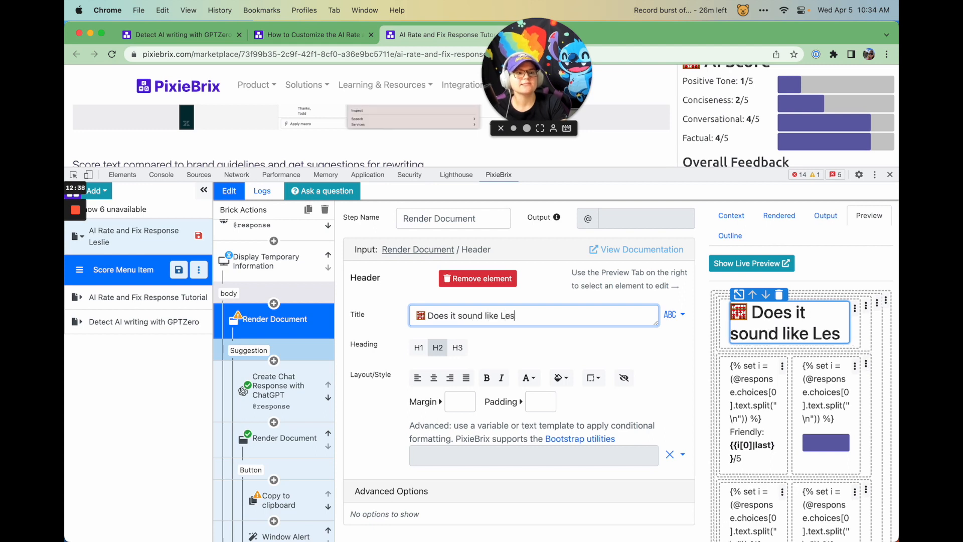
{"action": "type", "text": "lie?"}
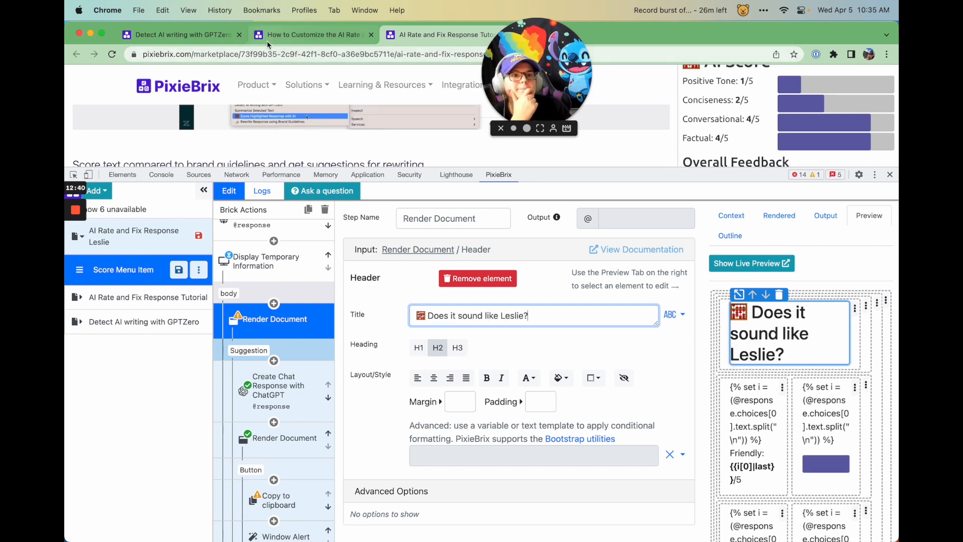
- Show the live preview and shrink the Page Editor to examine the headline and chart labels in the sidebar
{"action": "left_click", "coordinate": [753, 265]}
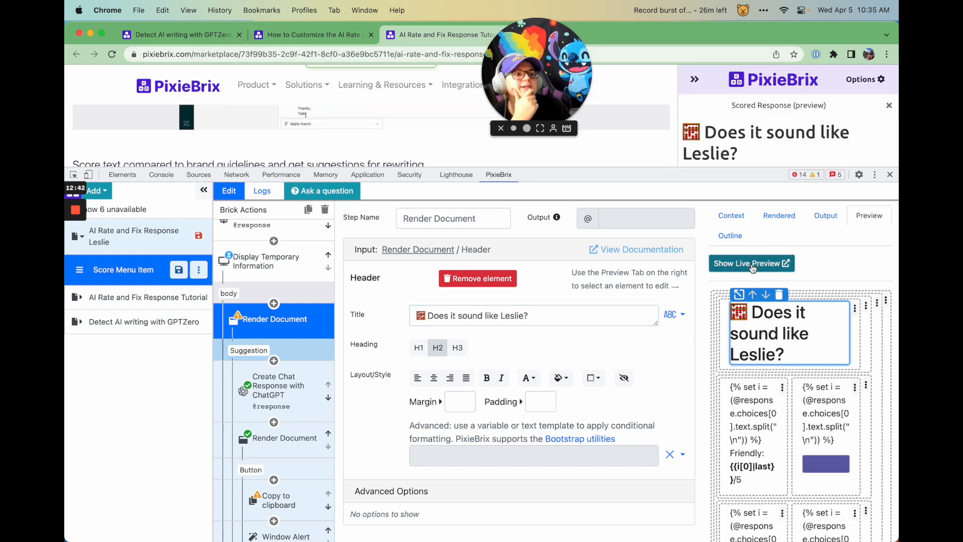
{"action": "left_click_drag", "start_coordinate": [733, 170], "coordinate": [734, 330]}
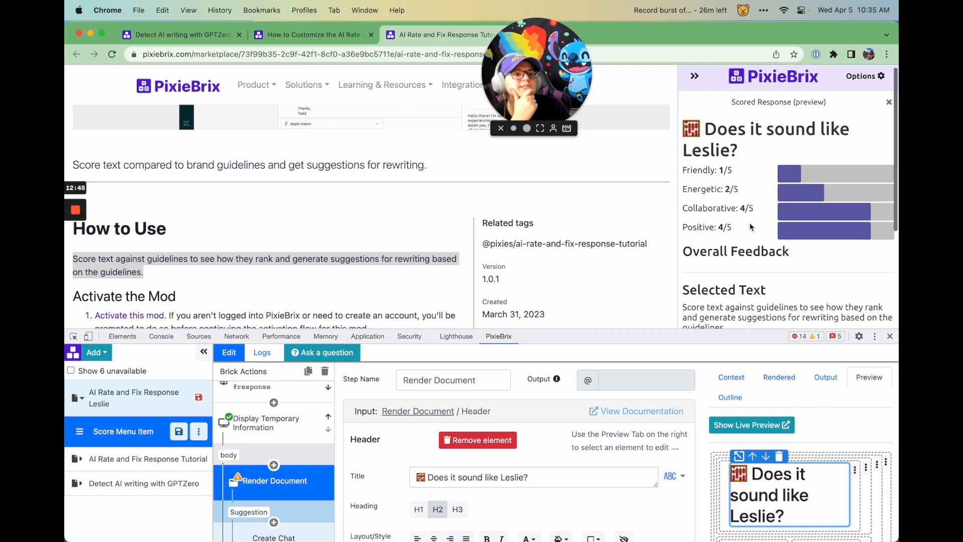
{"action": "scroll", "coordinate": [749, 222], "scroll_direction": "down", "scroll_amount": 2}
{"action": "right_click", "coordinate": [248, 254]}
{"action": "mouse_move", "coordinate": [297, 345]}
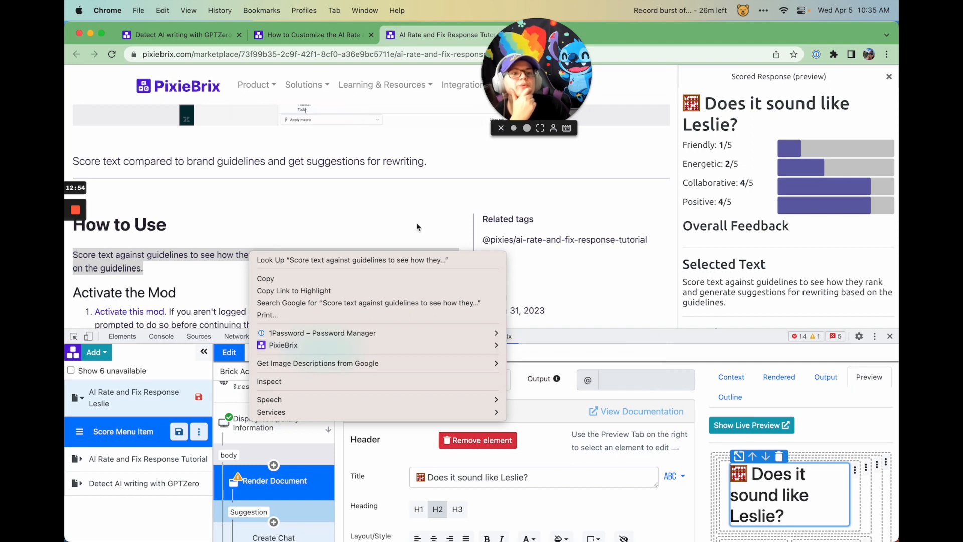
{"action": "key", "text": "Escape"}
- Read the tutorial's "Saving your mod" section, enlarge the Page Editor and save the Score Menu Item changes to the Leslie mod
{"action": "left_click", "coordinate": [307, 34]}
{"action": "scroll", "coordinate": [335, 210], "scroll_direction": "down", "scroll_amount": 10}
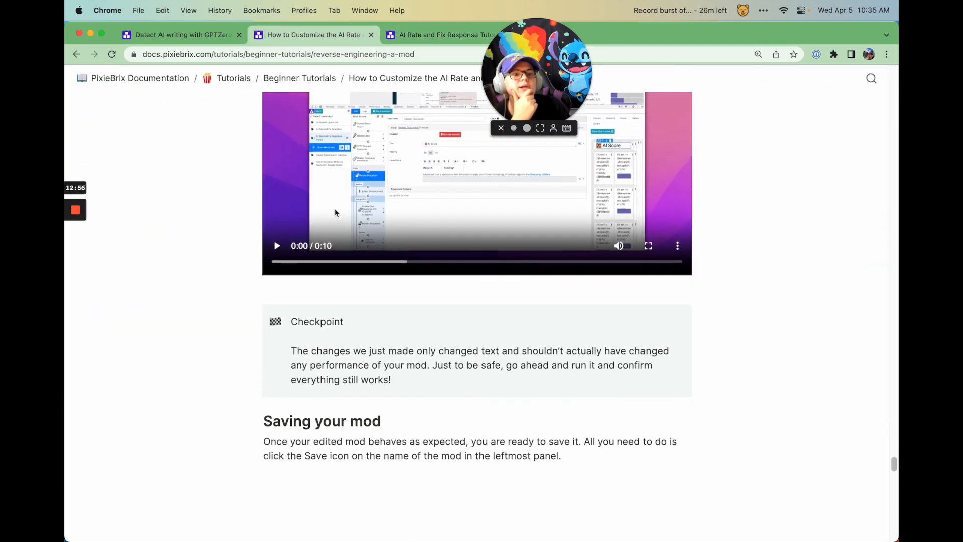
{"action": "scroll", "coordinate": [335, 209], "scroll_direction": "down", "scroll_amount": 3}
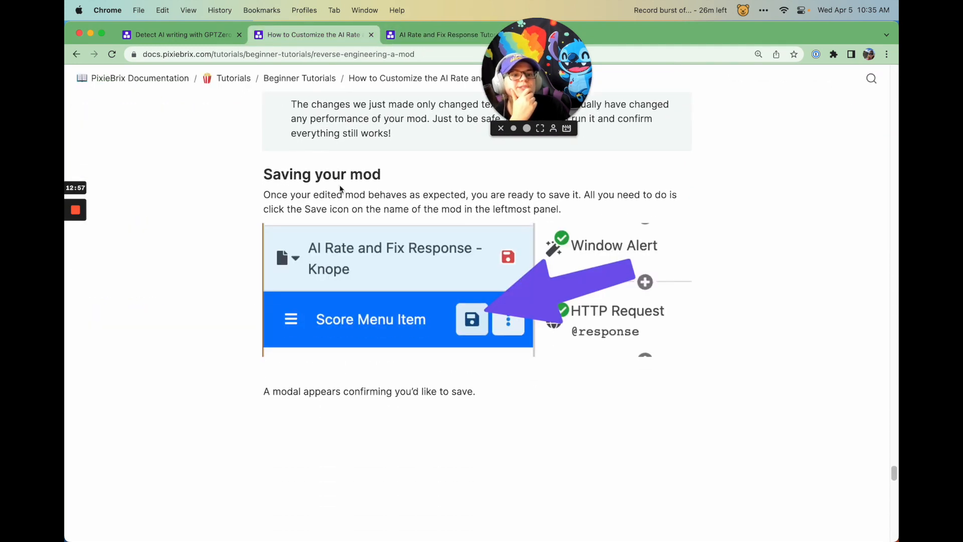
{"action": "left_click", "coordinate": [414, 35]}
{"action": "left_click_drag", "start_coordinate": [360, 329], "coordinate": [364, 84]}
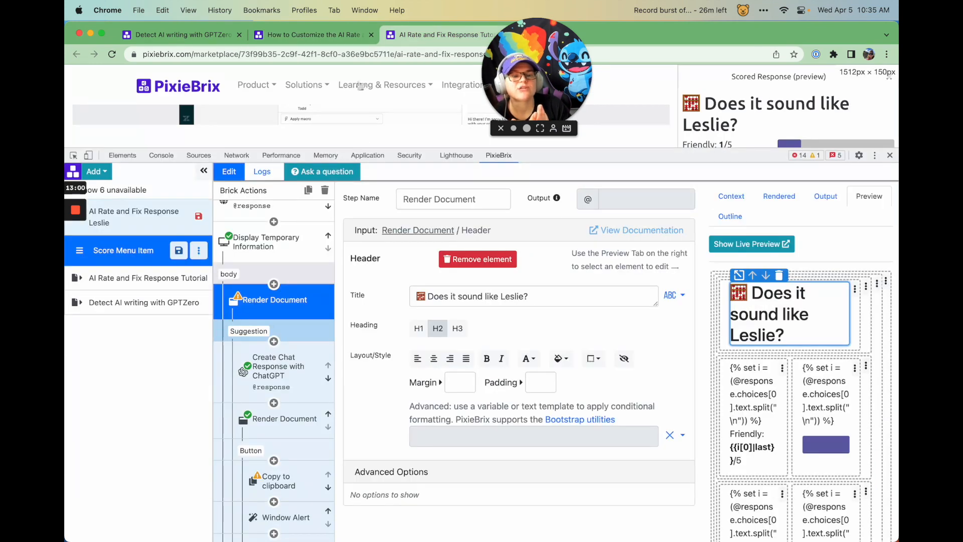
{"action": "left_click", "coordinate": [178, 251]}
{"action": "left_click", "coordinate": [593, 268]}
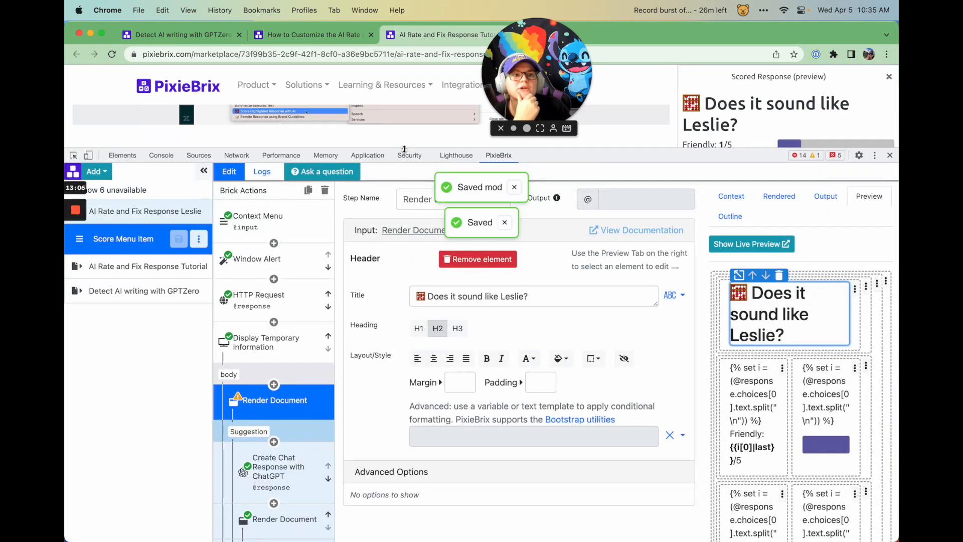
- Shrink the Page Editor and go to the "Testing your mod" section of the customization tutorial
{"action": "left_click_drag", "start_coordinate": [403, 149], "coordinate": [417, 338]}
{"action": "left_click", "coordinate": [295, 36]}
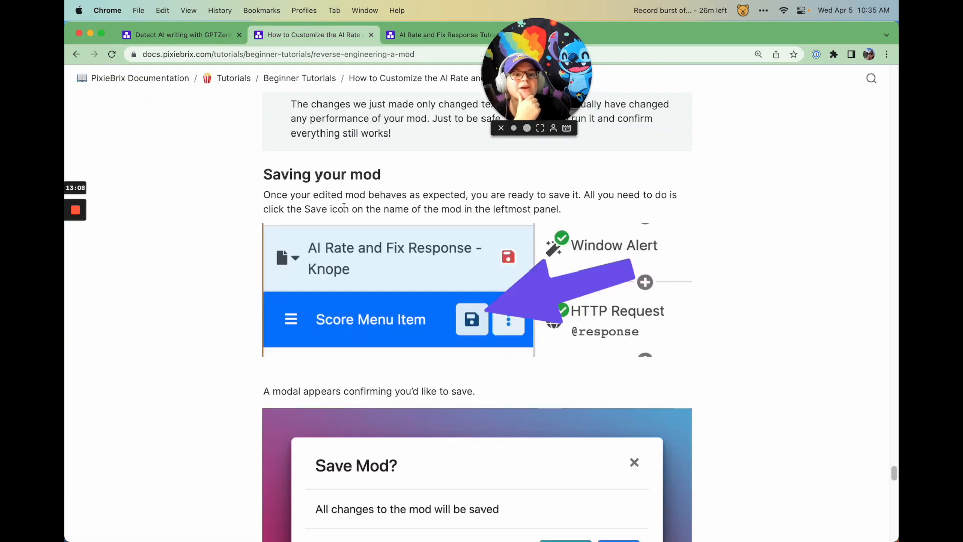
{"action": "scroll", "coordinate": [343, 207], "scroll_direction": "down", "scroll_amount": 12}
{"action": "scroll", "coordinate": [336, 241], "scroll_direction": "down", "scroll_amount": 3}
- Run the "Be like leslie!" action on the second paragraph under "Testing your mod" and review its scores and rewrite in the sidebar
{"action": "triple_click", "coordinate": [310, 170]}
{"action": "scroll", "coordinate": [321, 181], "scroll_direction": "down", "scroll_amount": 1}
{"action": "right_click", "coordinate": [300, 156]}
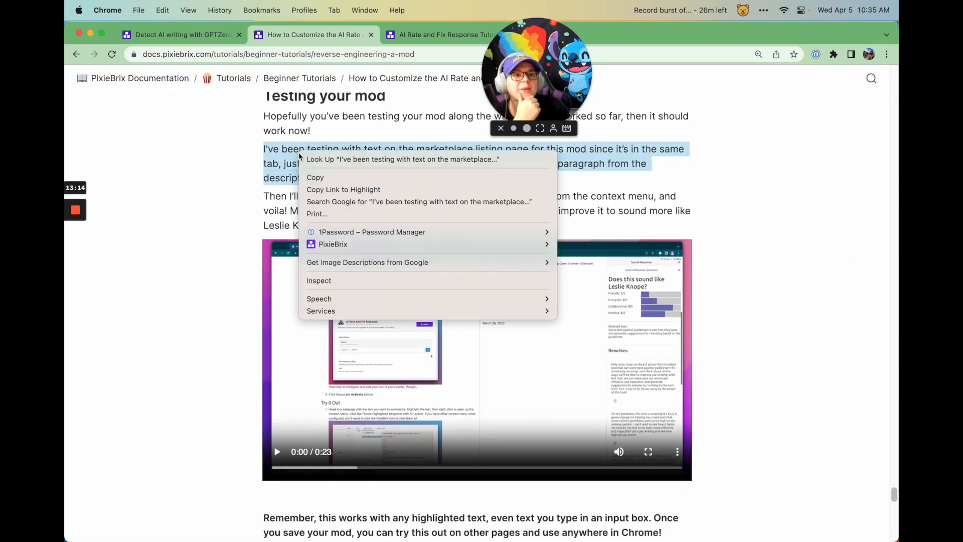
{"action": "mouse_move", "coordinate": [532, 244]}
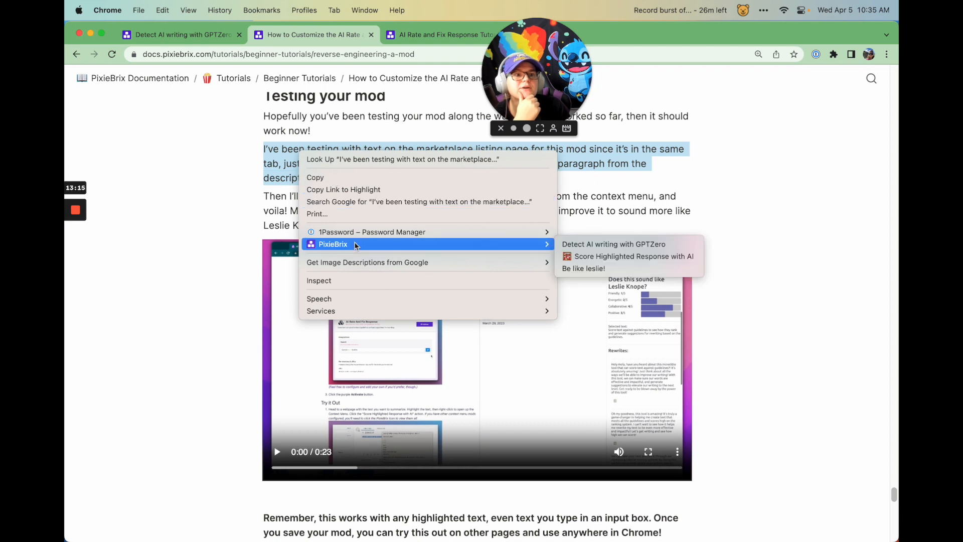
{"action": "left_click", "coordinate": [636, 272]}
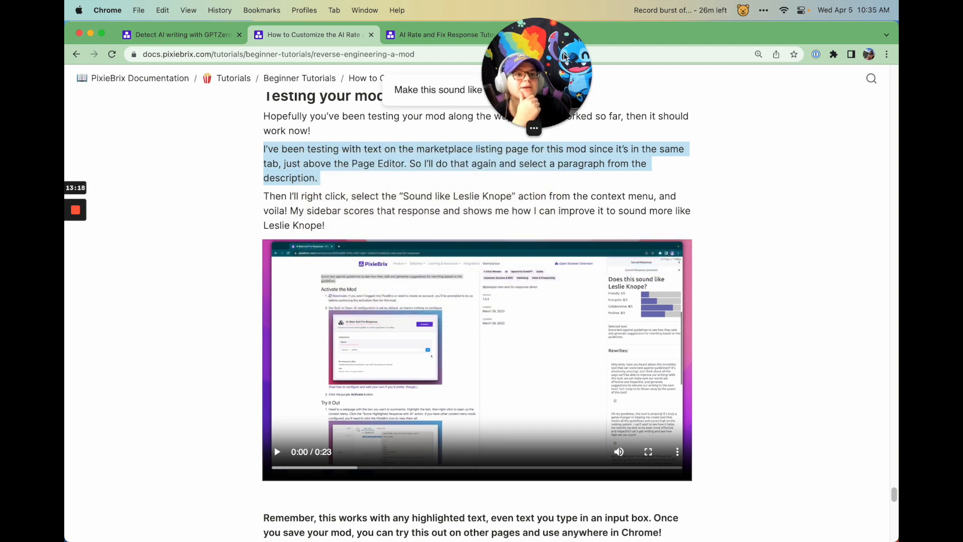
{"action": "left_click_drag", "start_coordinate": [565, 58], "coordinate": [282, 207]}
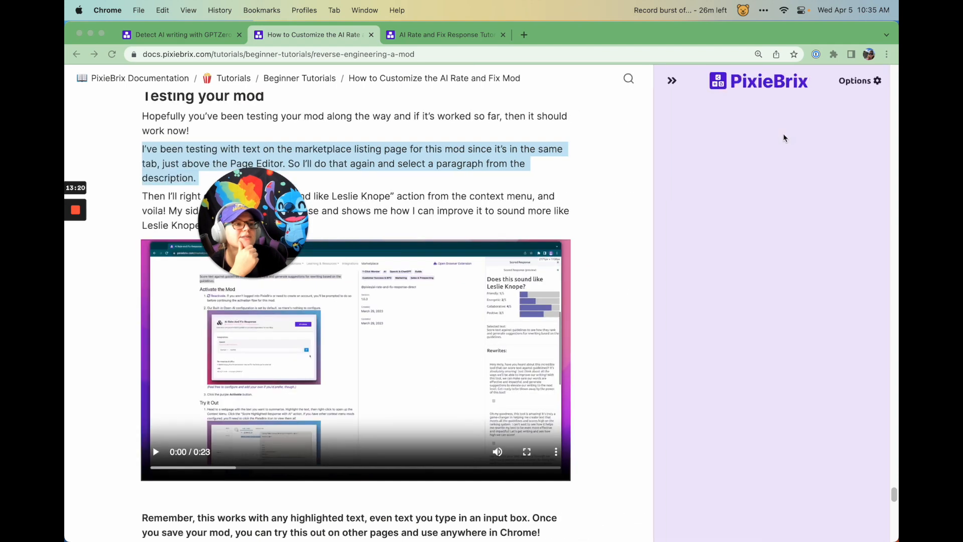
{"action": "scroll", "coordinate": [696, 187], "scroll_direction": "down", "scroll_amount": 1}
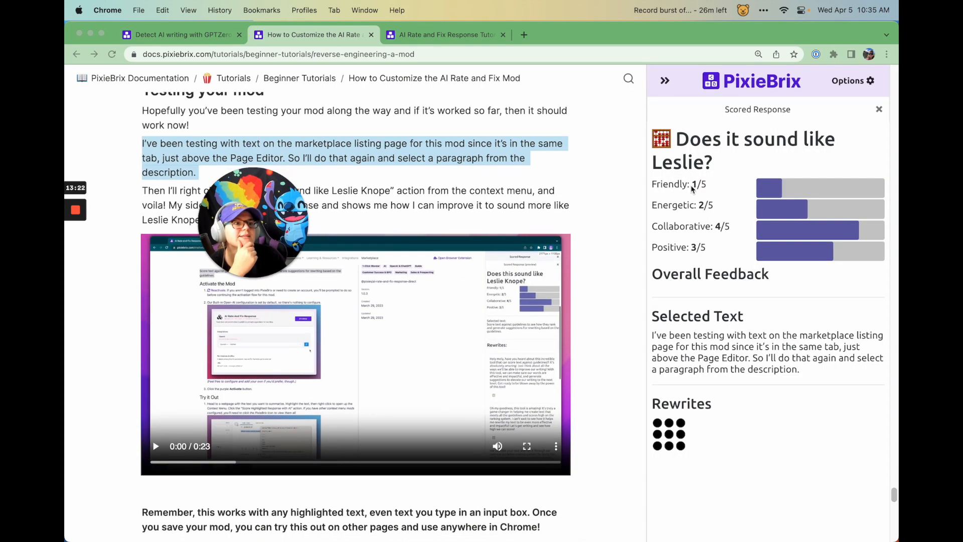
{"action": "scroll", "coordinate": [774, 315], "scroll_direction": "down", "scroll_amount": 1}
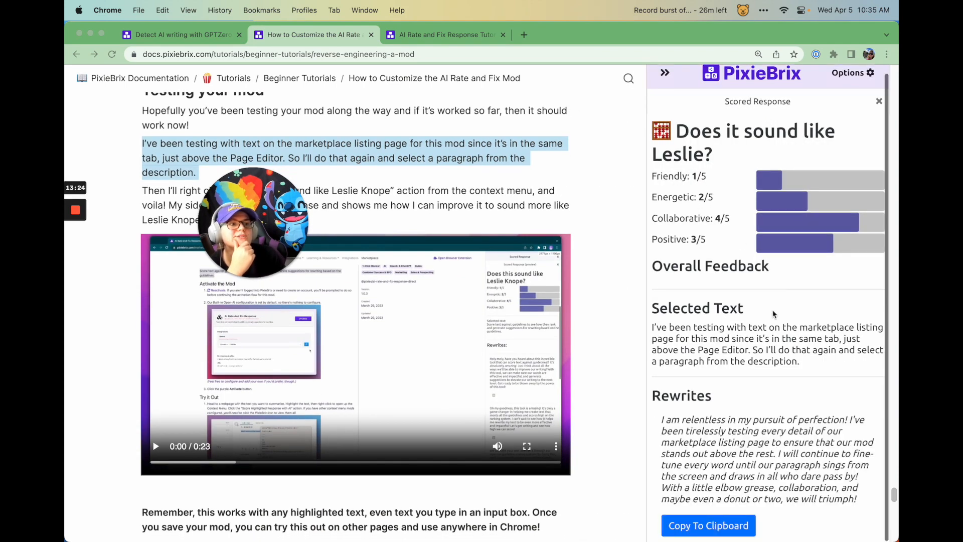